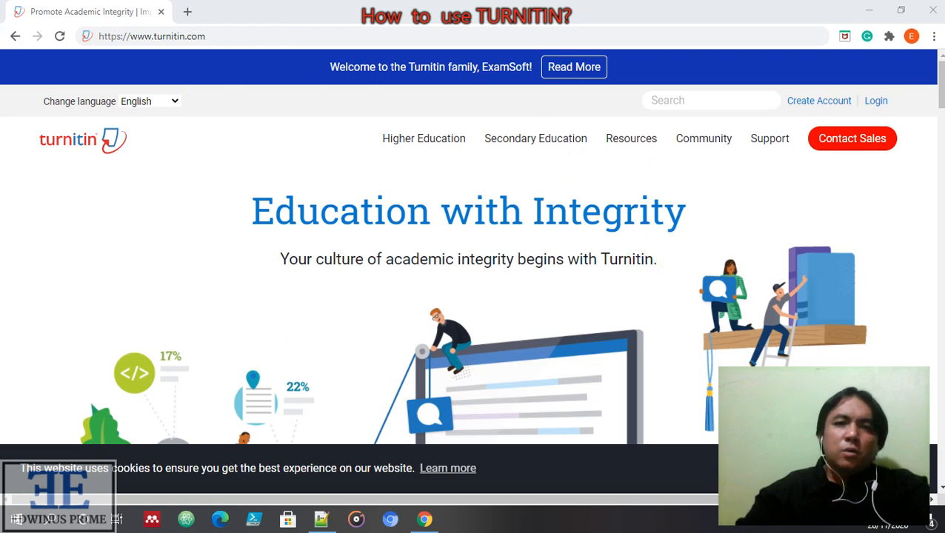
Open the Turnitin login page and fill in the university account's saved login
click(880, 103)
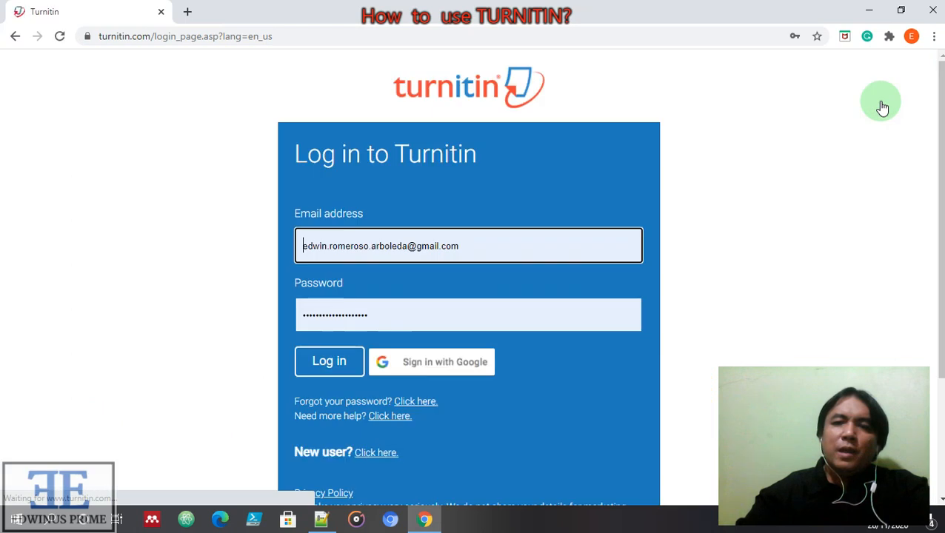
click(509, 245)
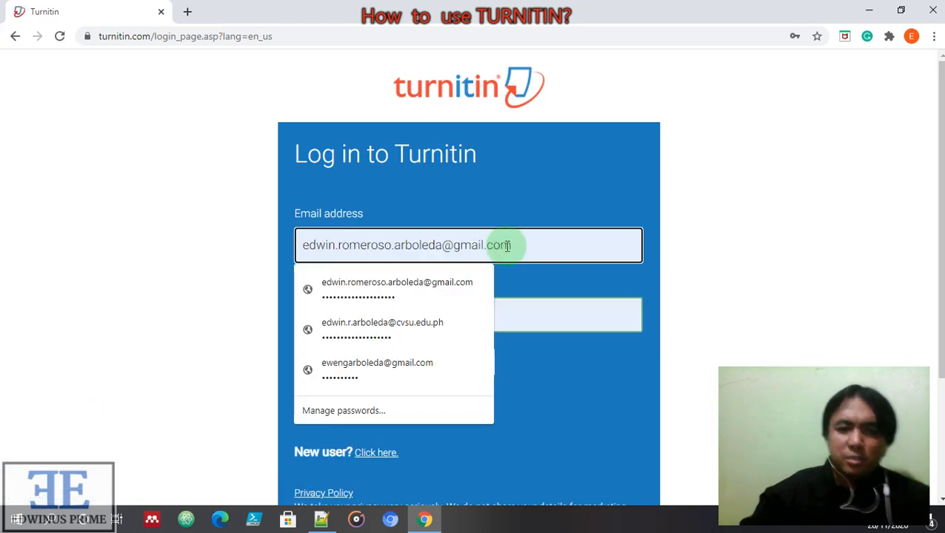
click(412, 326)
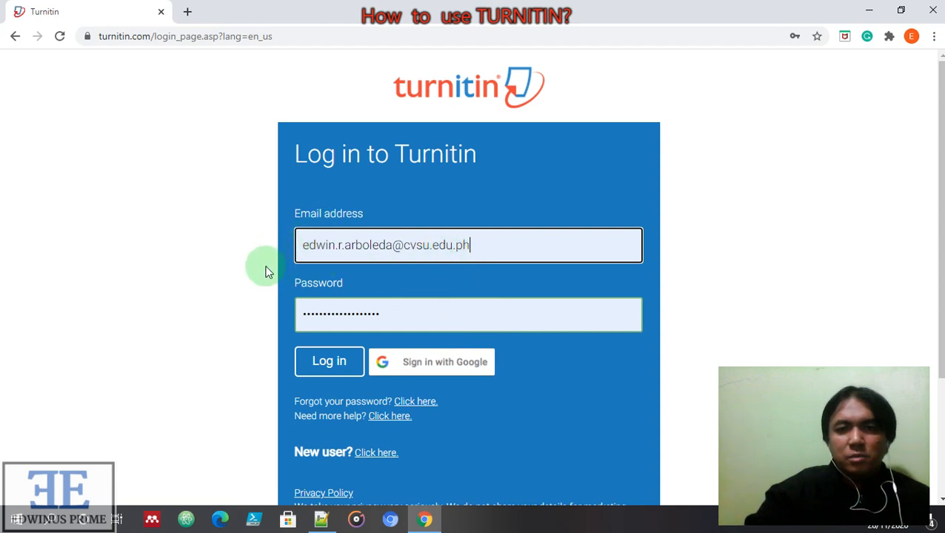
Clear the saved password and retype the account password
click(403, 314)
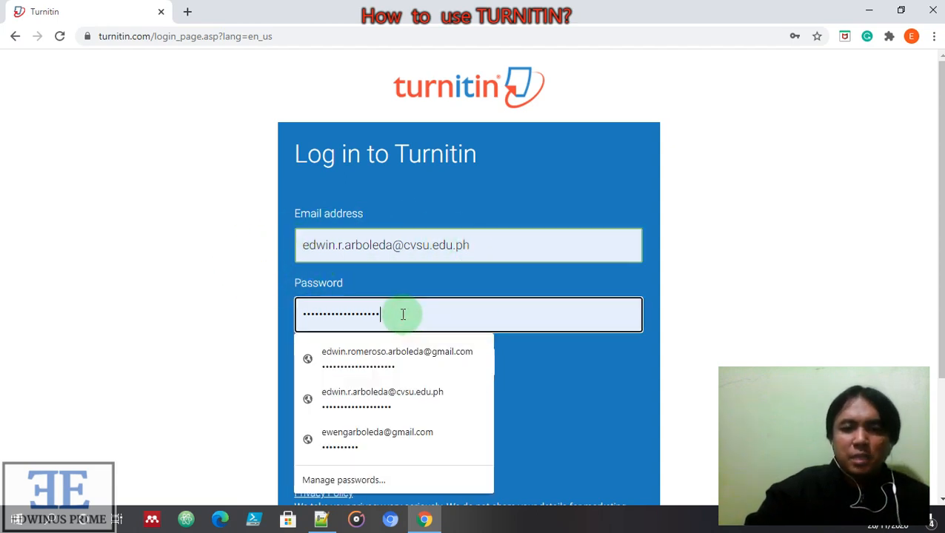
click(403, 314)
key(BackSpace)
key(BackSpace)
key(BackSpace)
key(BackSpace)
key(BackSpace)
key(BackSpace)
key(BackSpace)
key(BackSpace)
key(BackSpace)
key(BackSpace)
key(BackSpace)
key(BackSpace)
key(BackSpace)
key(BackSpace)
key(BackSpace)
key(BackSpace)
key(BackSpace)
key(BackSpace)
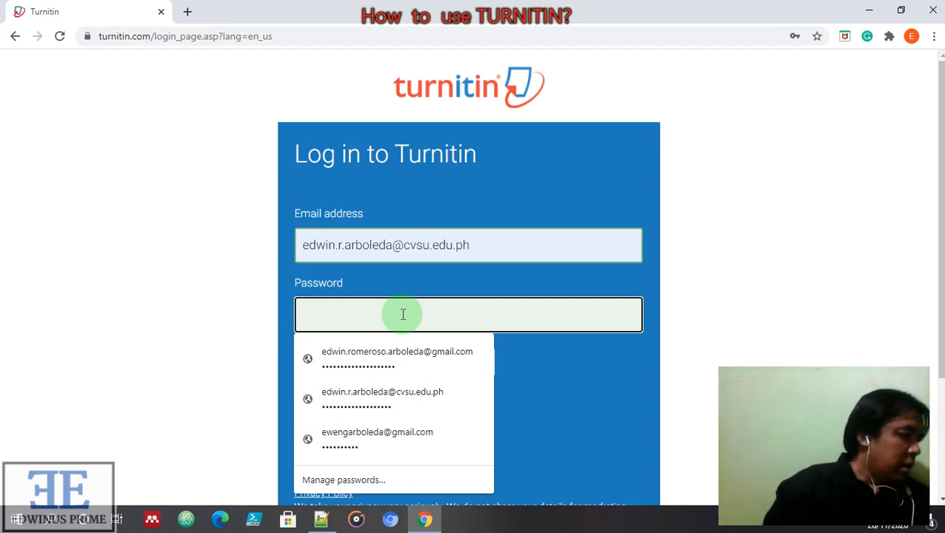
text(•••)
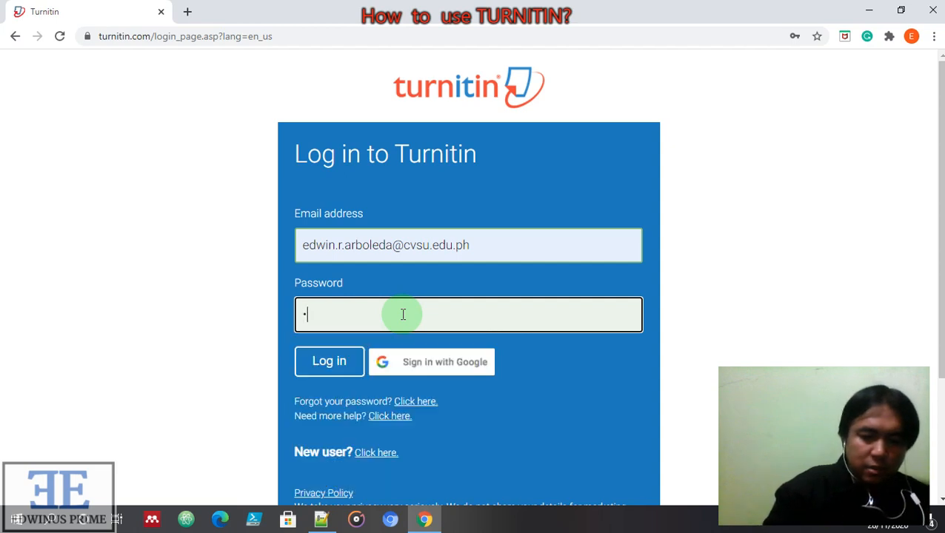
text(•)
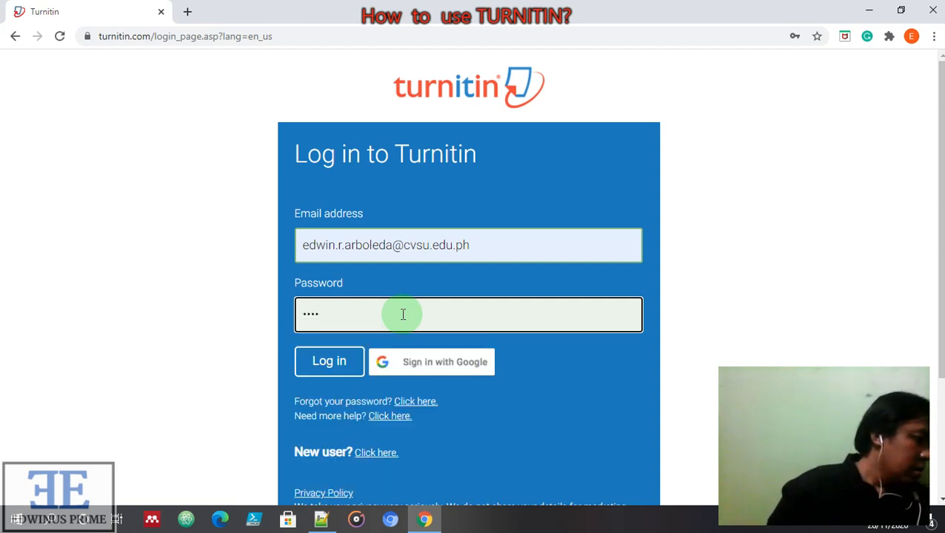
text(••••••)
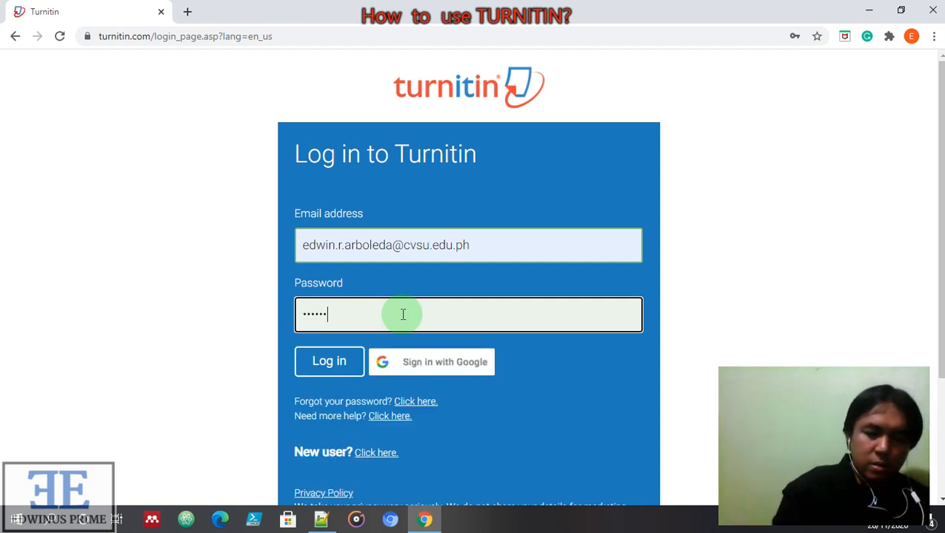
text(••••)
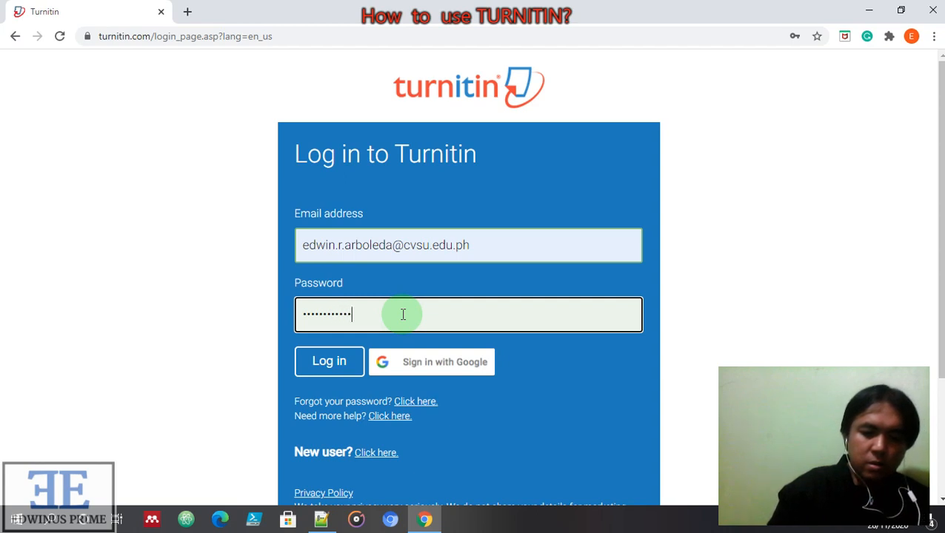
text(•••••)
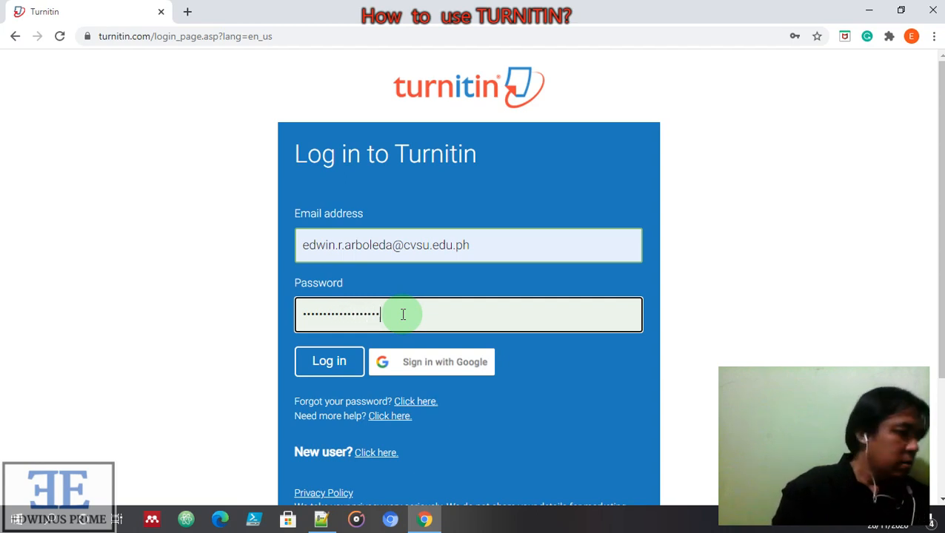
Log in to Turnitin and dismiss the browser's update-password offer
click(330, 364)
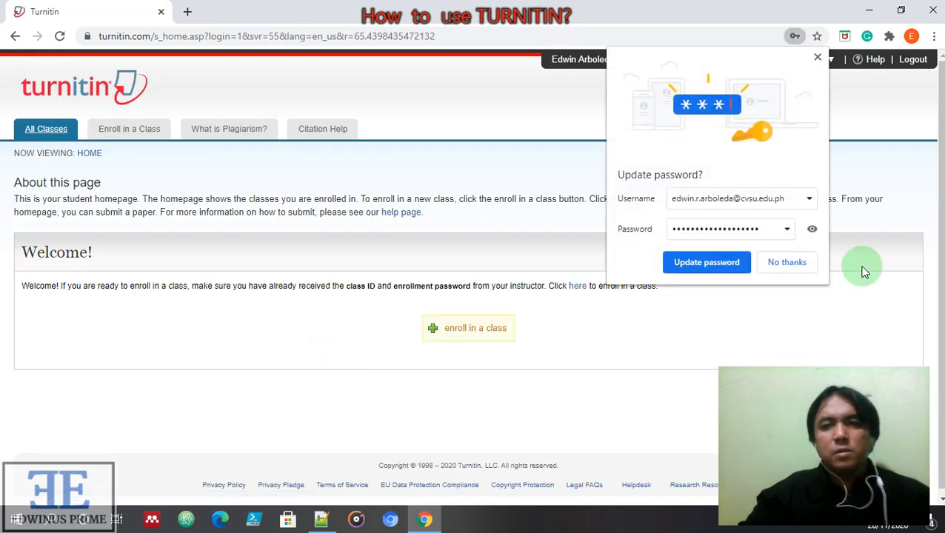
click(818, 57)
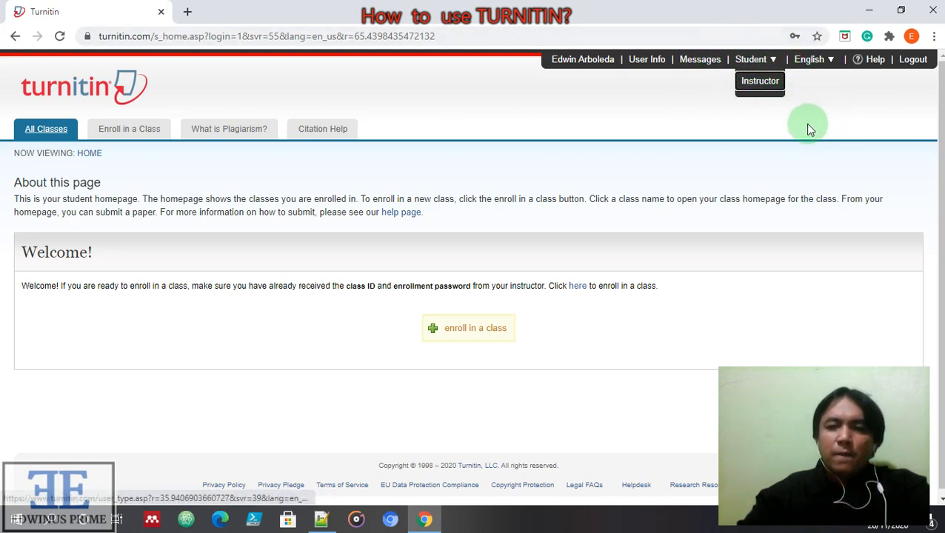
Switch the account role from Student to Instructor
click(759, 86)
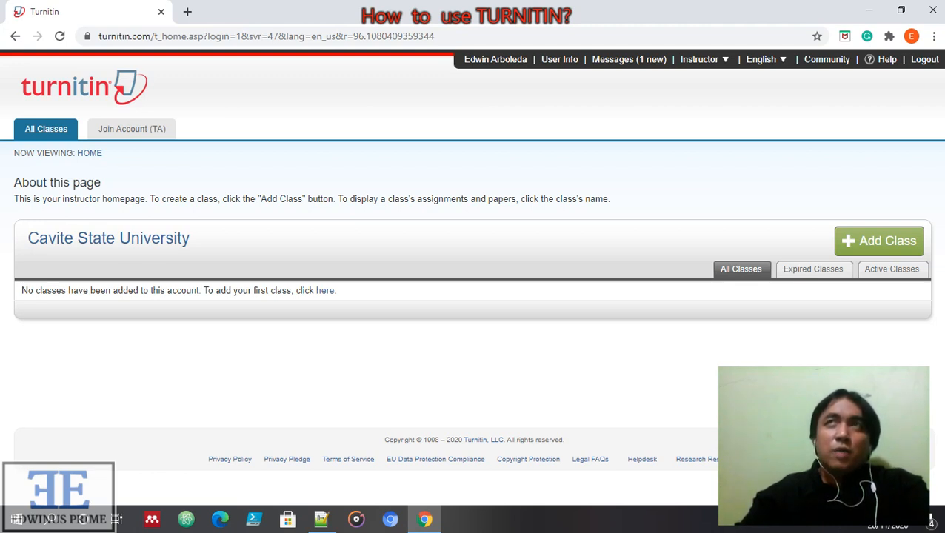
Start a new Standard class named 'Manuscript Checking' and enter its enrollment key
click(872, 248)
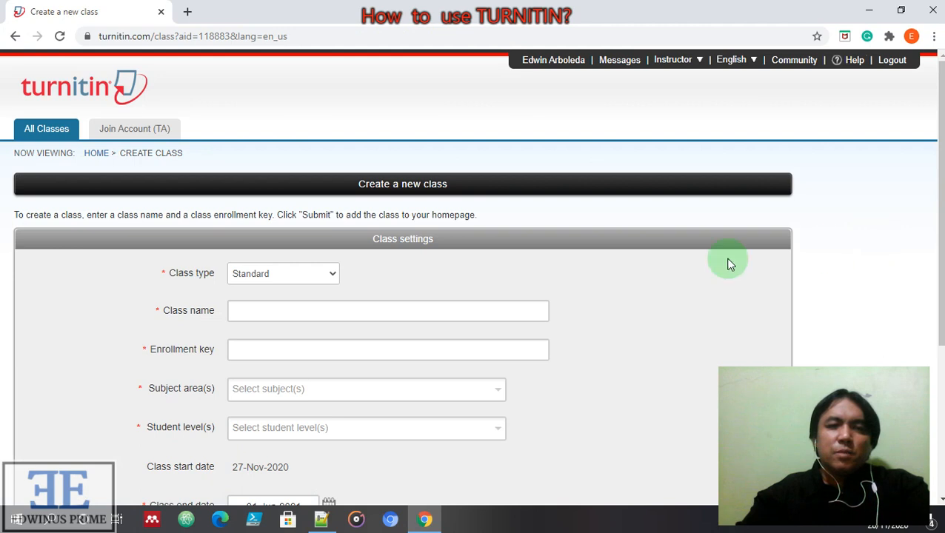
click(257, 311)
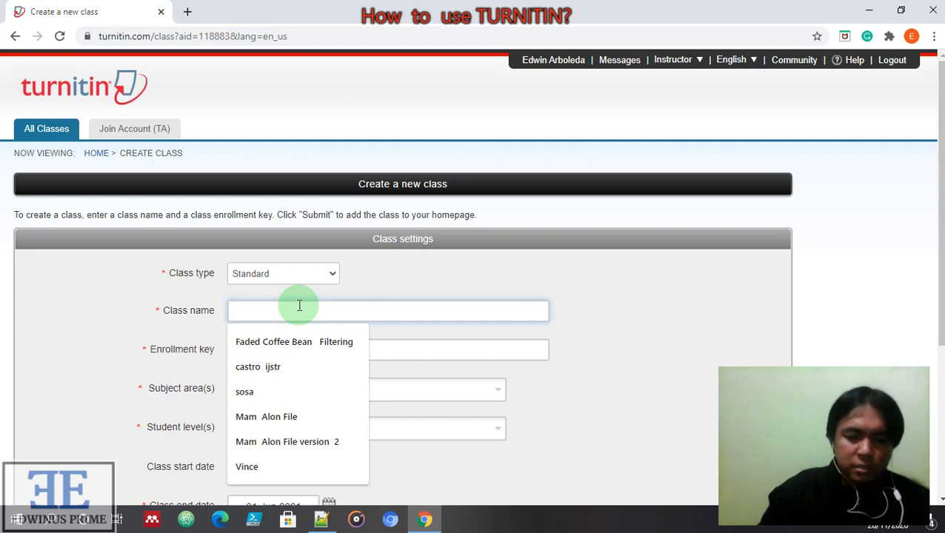
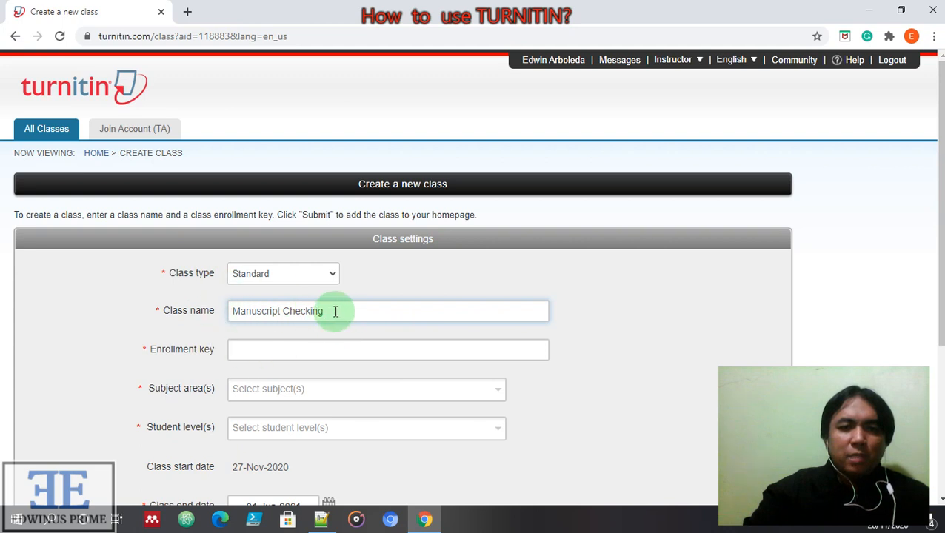
click(285, 348)
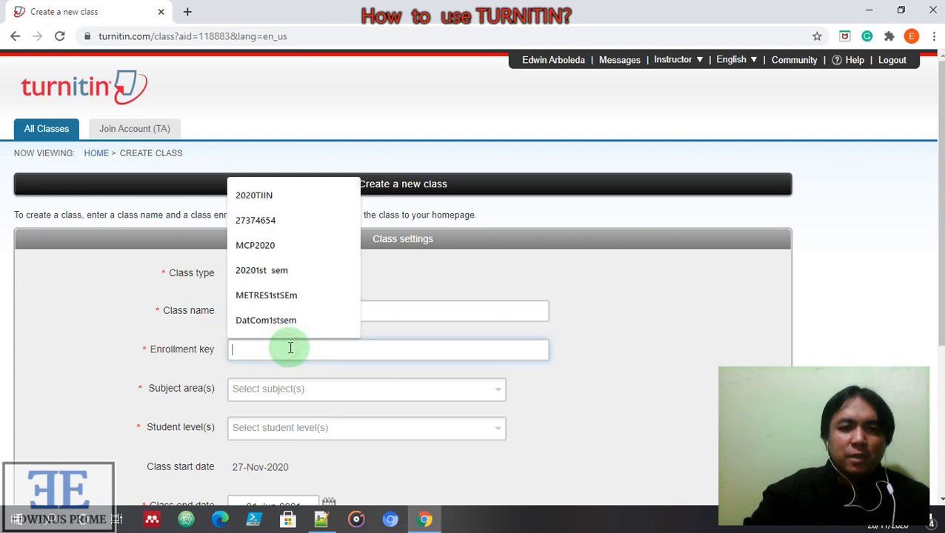
click(404, 343)
click(325, 351)
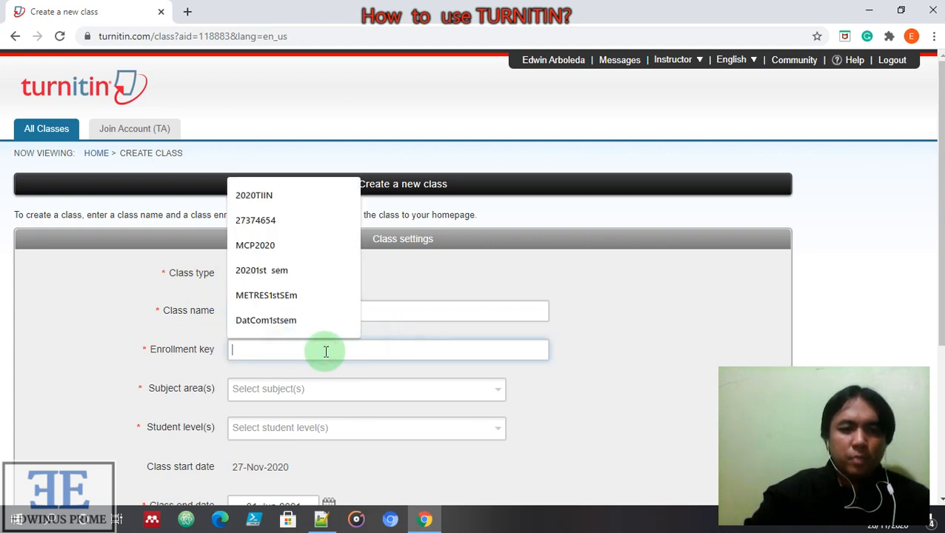
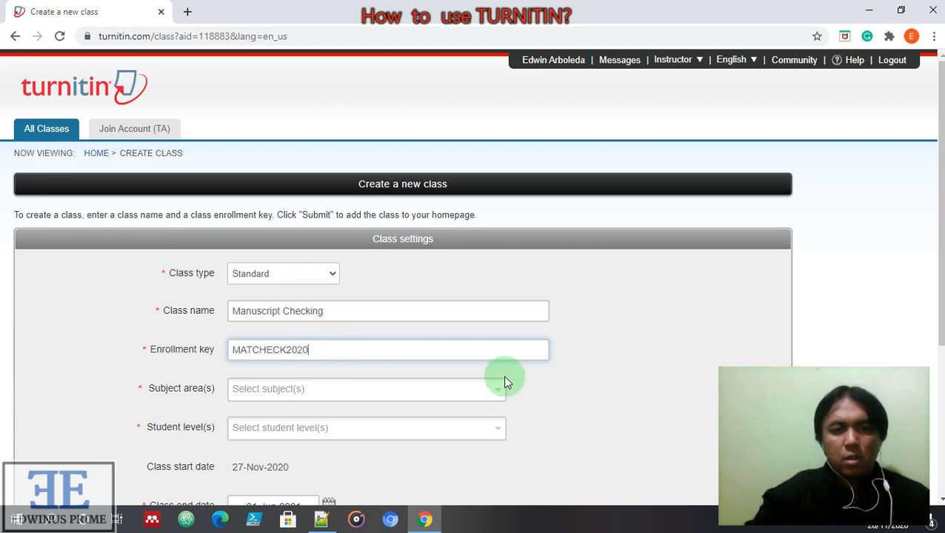
Set subject area Engineering and student level Career and Technical, then submit the class
click(498, 389)
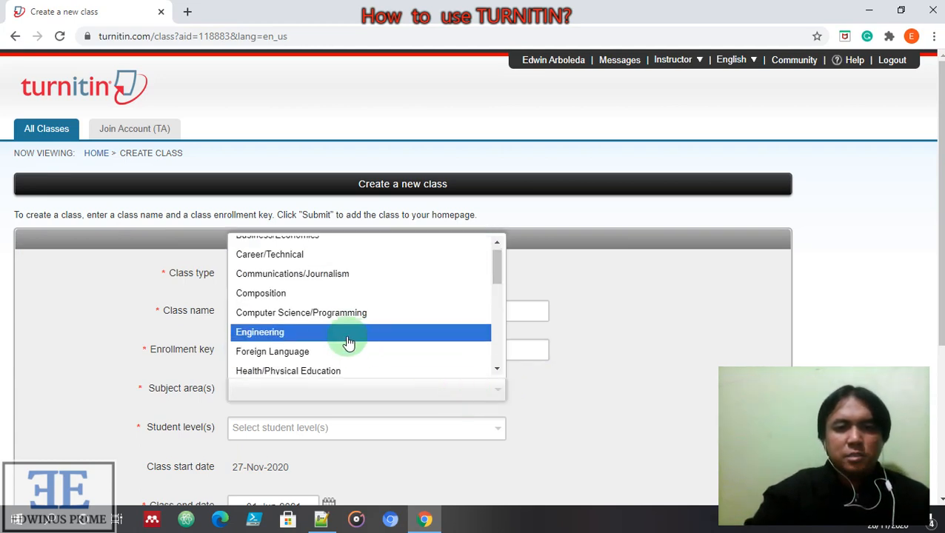
click(316, 335)
scroll(447, 420, down, 2)
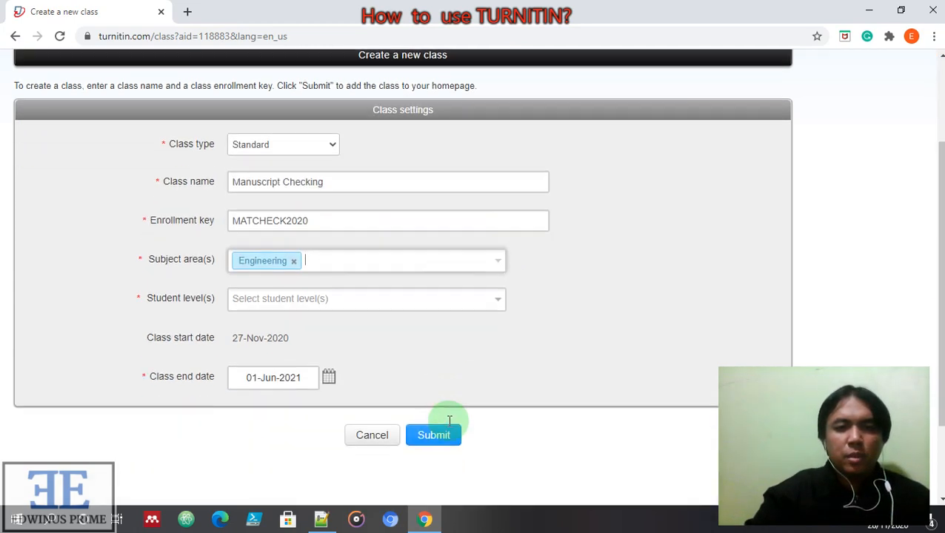
click(293, 290)
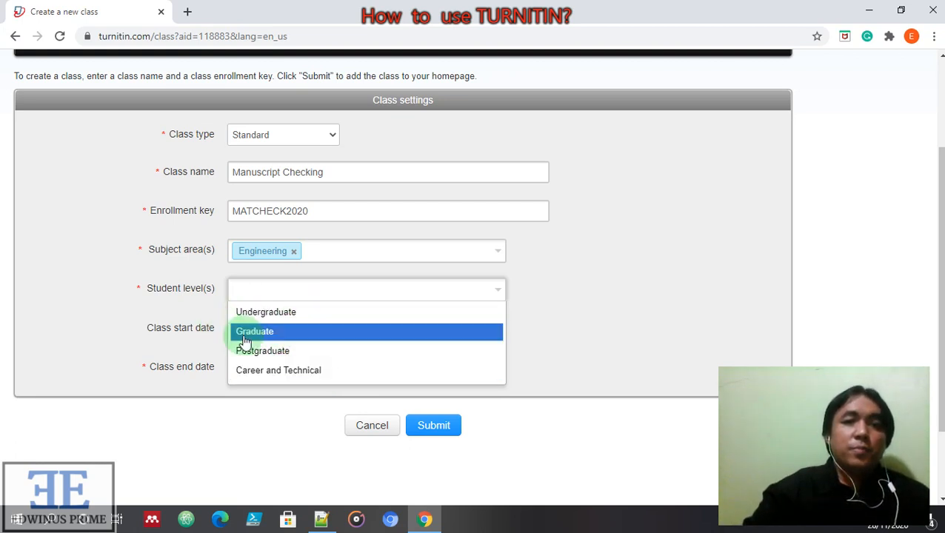
click(346, 377)
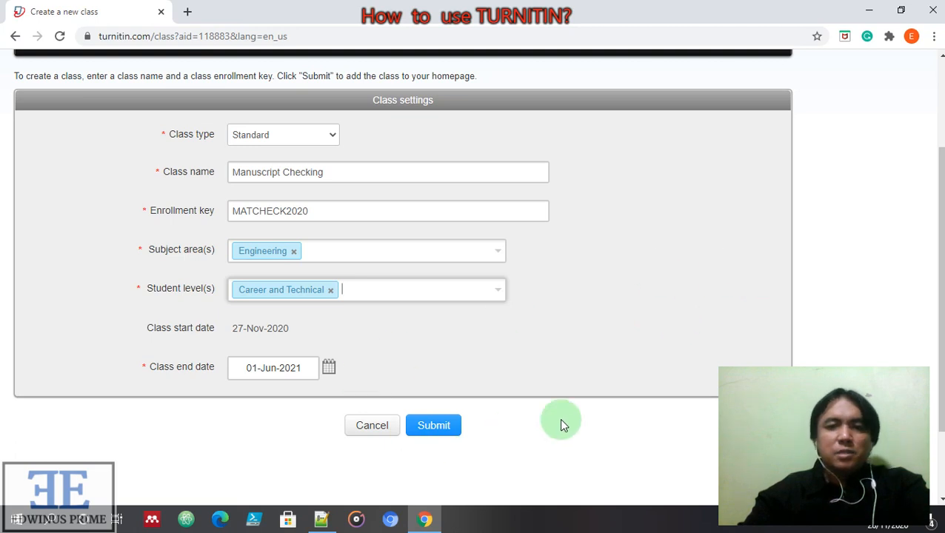
click(444, 428)
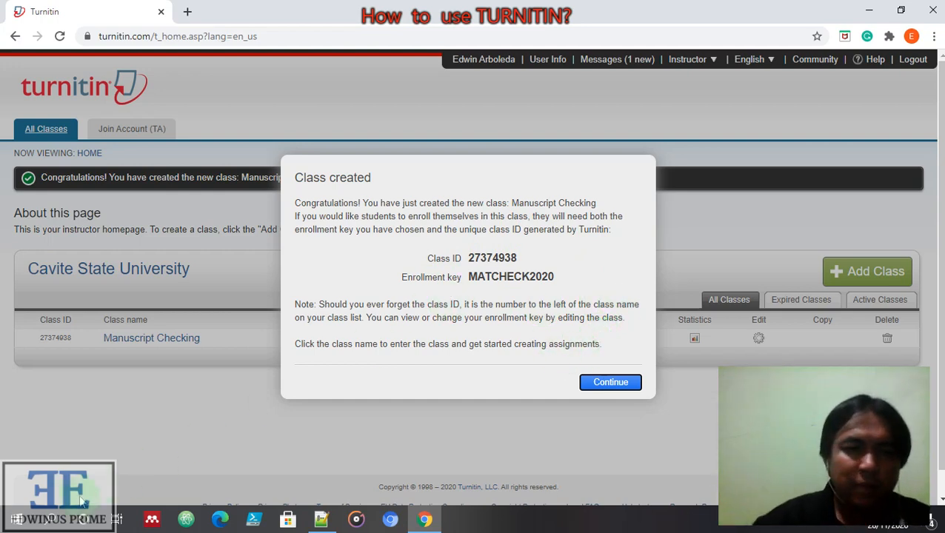
Paste the captured class-details screenshot into a new Paint canvas
click(17, 519)
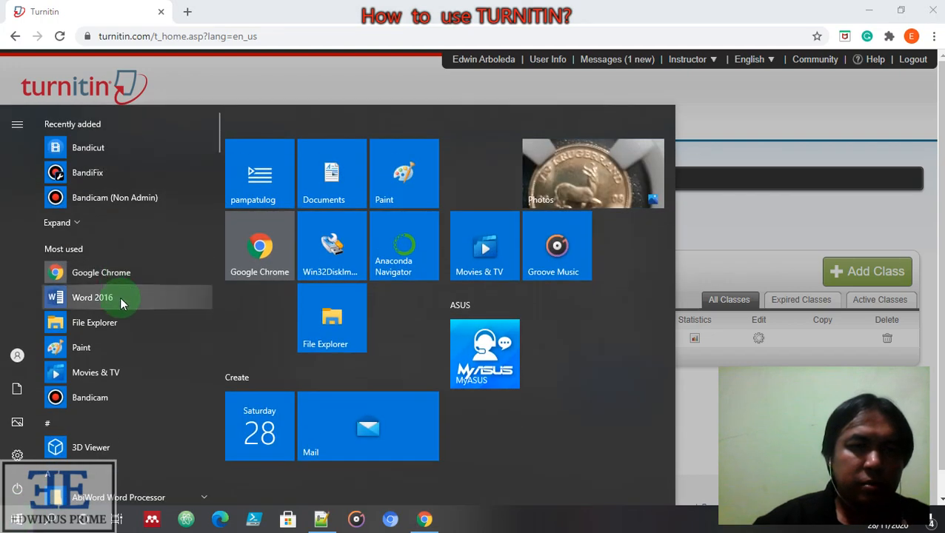
click(121, 342)
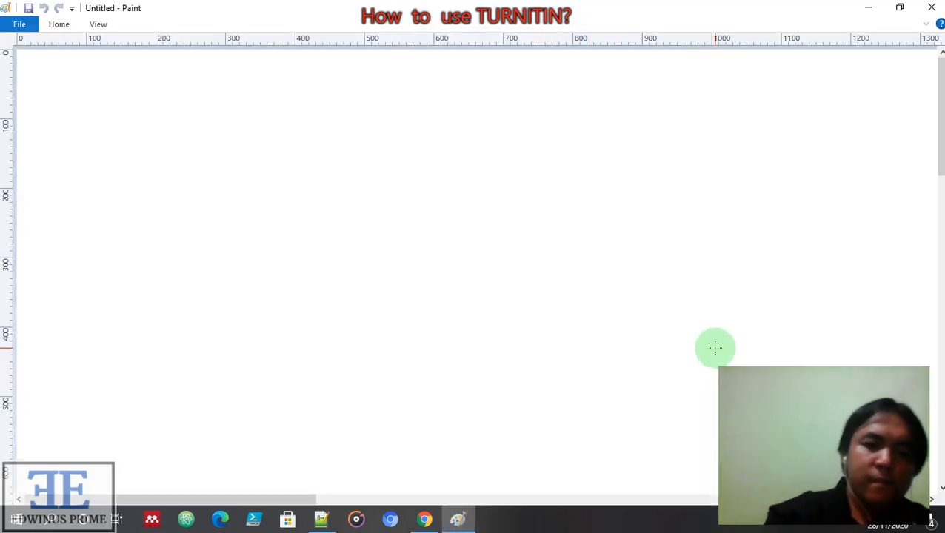
key(ctrl+v)
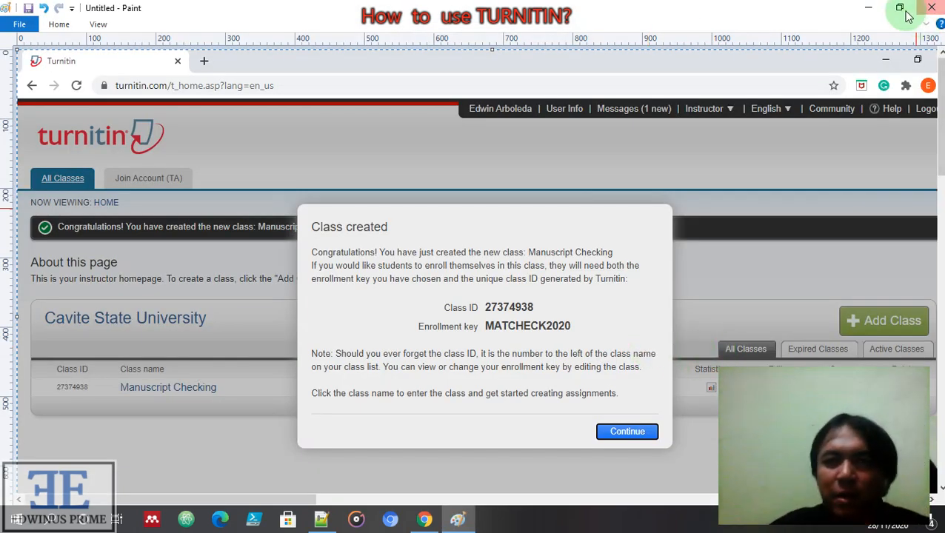
click(868, 9)
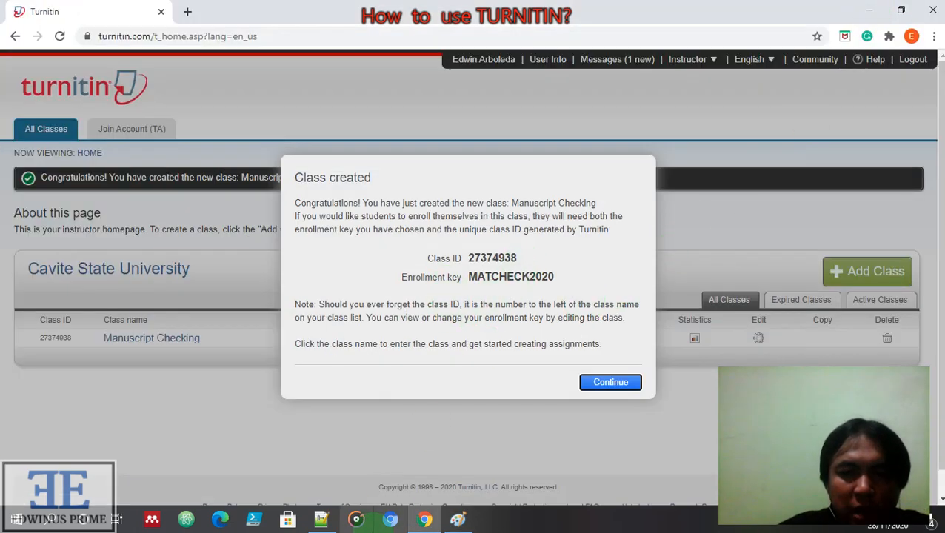
In the Notepad++ note, record 'ClassID' followed by the copied Turnitin class ID number
click(321, 519)
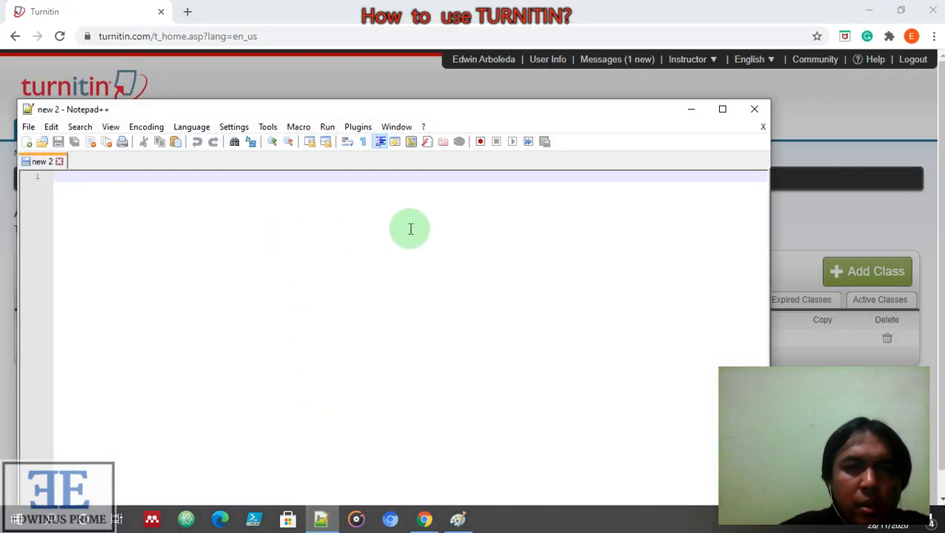
drag(625, 118, 687, 311)
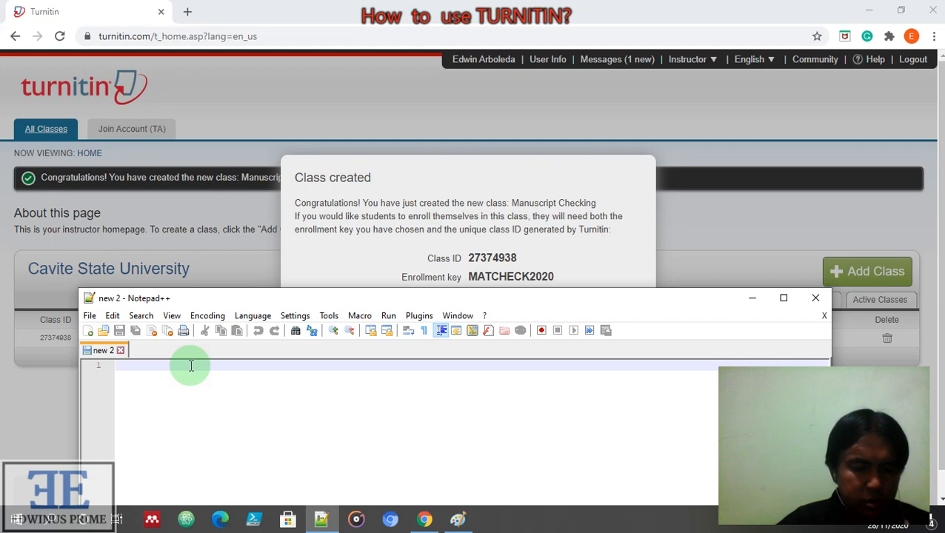
text(ClassID)
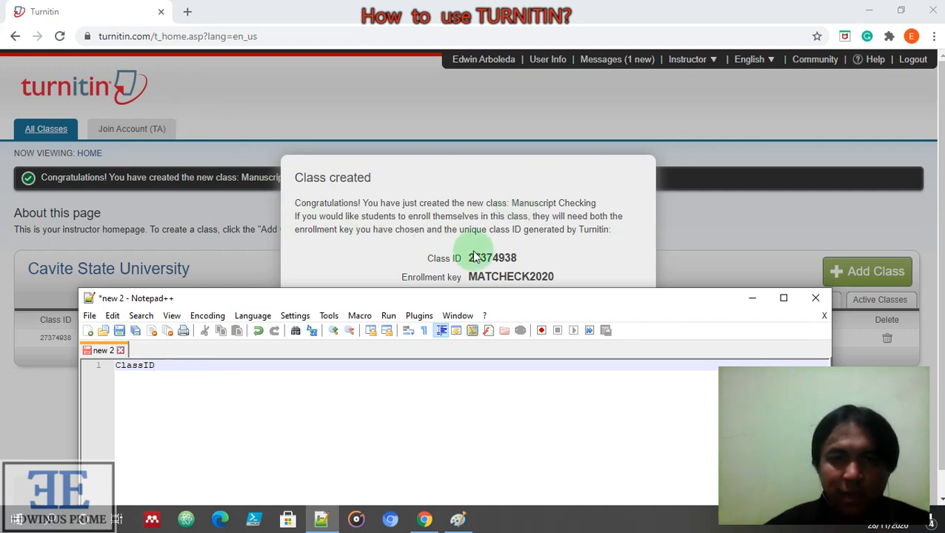
click(522, 261)
drag(532, 257, 477, 257)
key(ctrl+c)
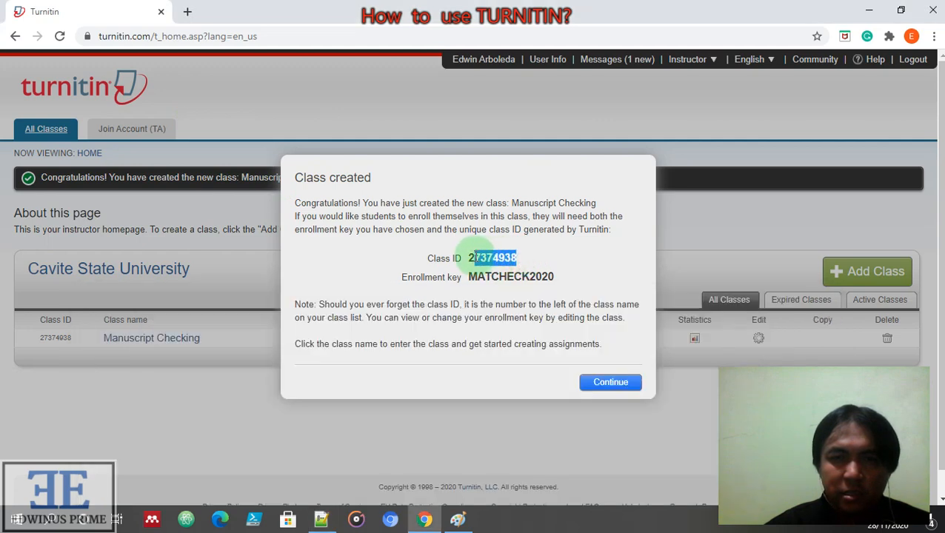
right_click(477, 257)
click(504, 266)
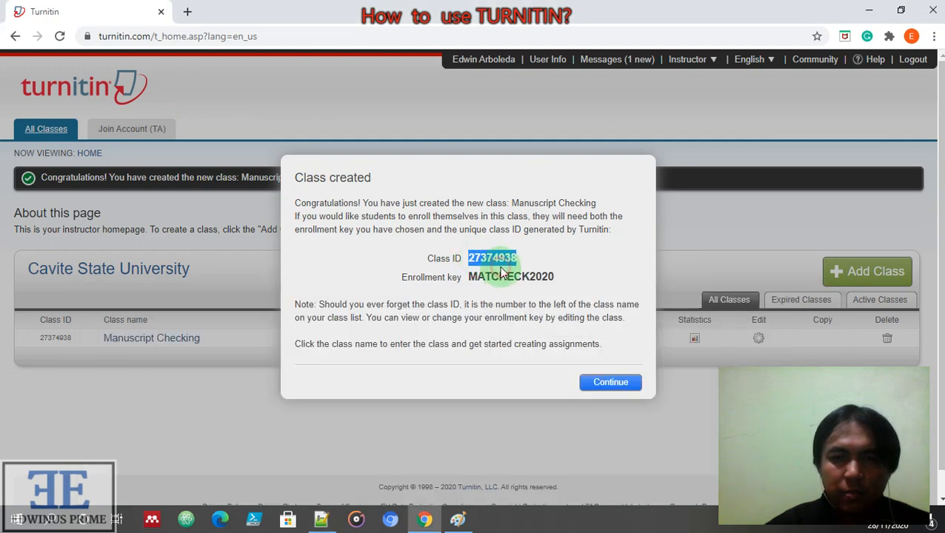
click(322, 519)
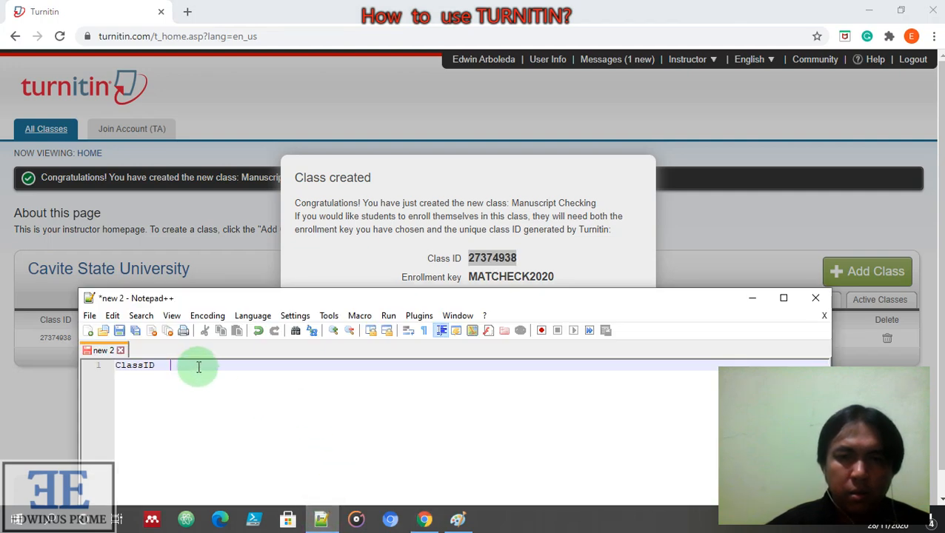
key(ctrl+v)
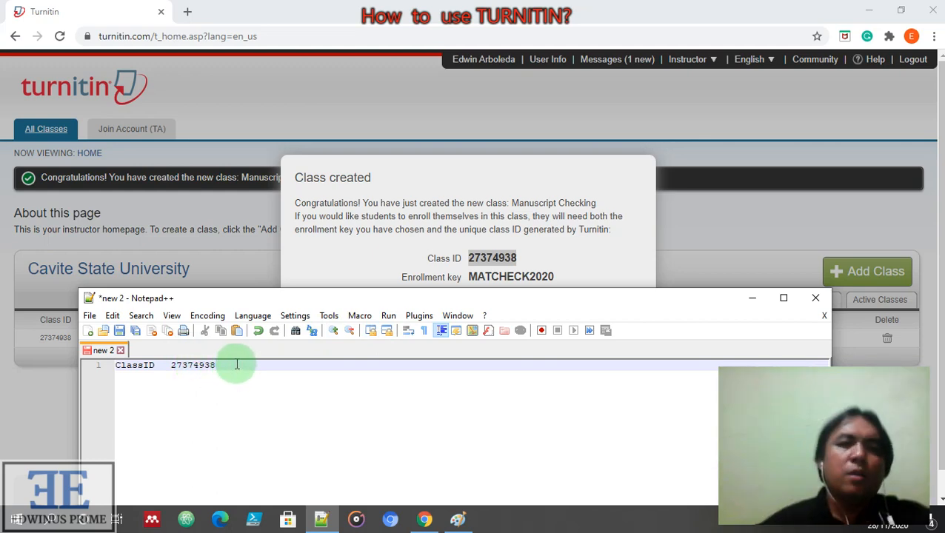
key(Return)
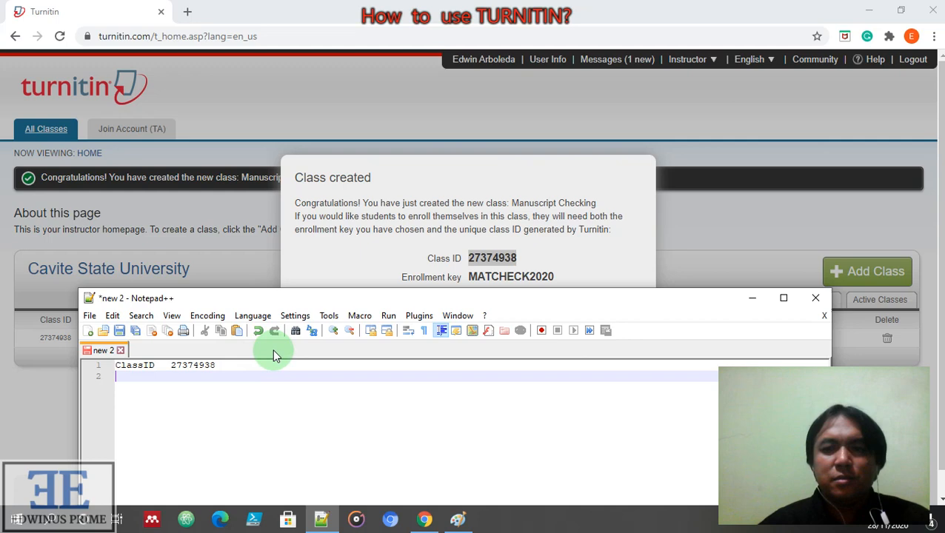
mouse_move(559, 280)
mouse_down()
mouse_move(468, 280)
mouse_move(555, 277)
mouse_up()
Copy the class enrollment key into the note after 'EK'
right_click(537, 270)
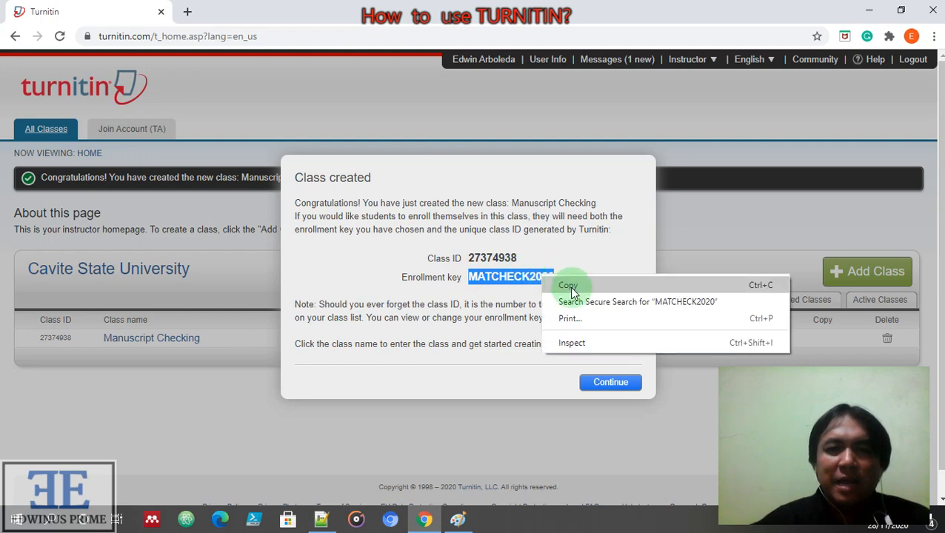
click(574, 285)
click(322, 519)
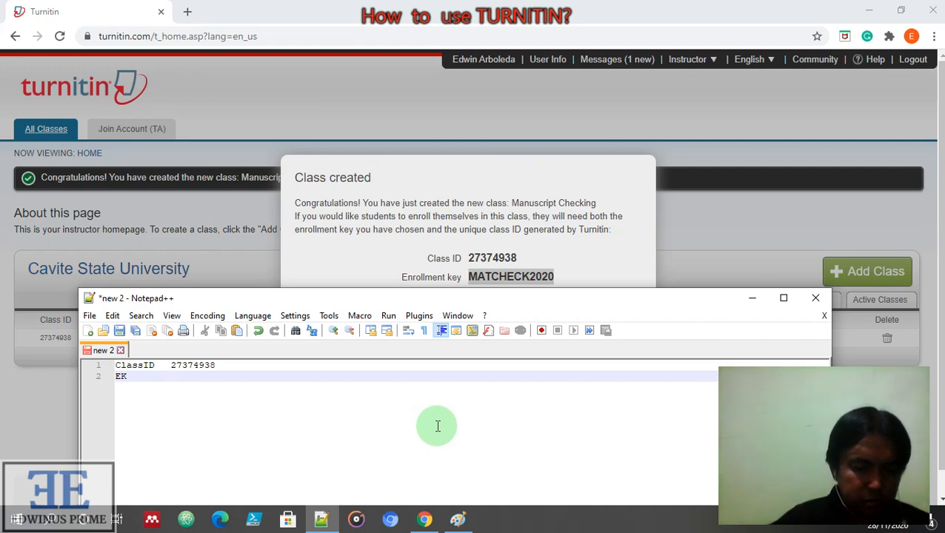
key(ctrl+v)
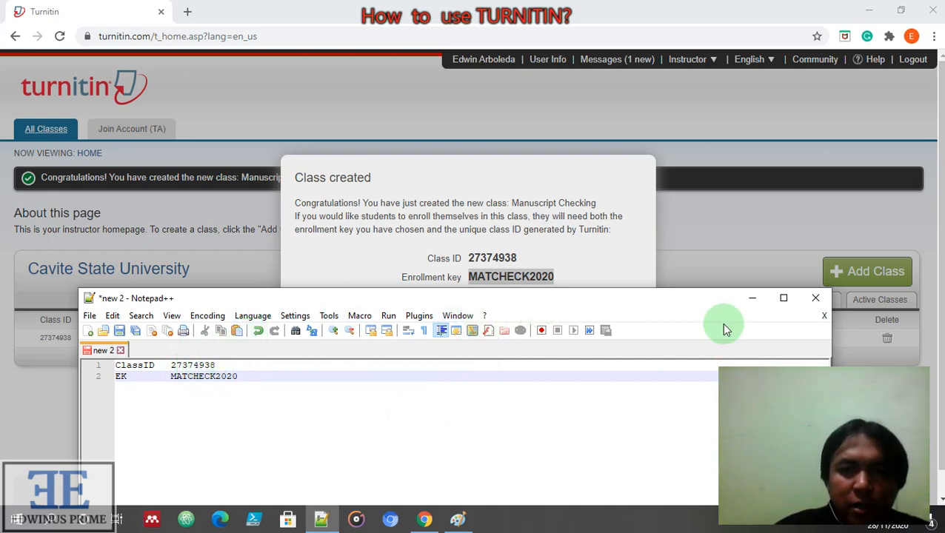
Minimize the note and dismiss Turnitin's class-created notice
drag(704, 308, 830, 319)
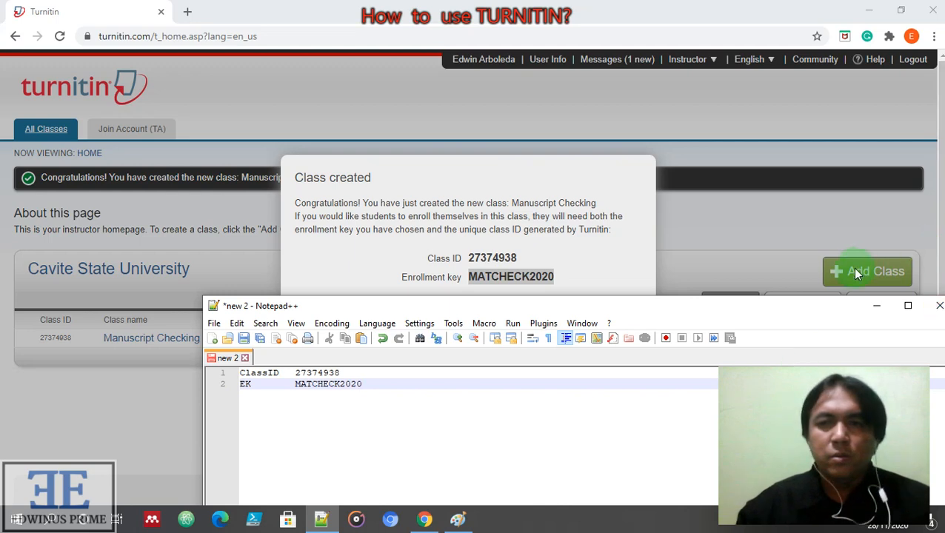
click(877, 308)
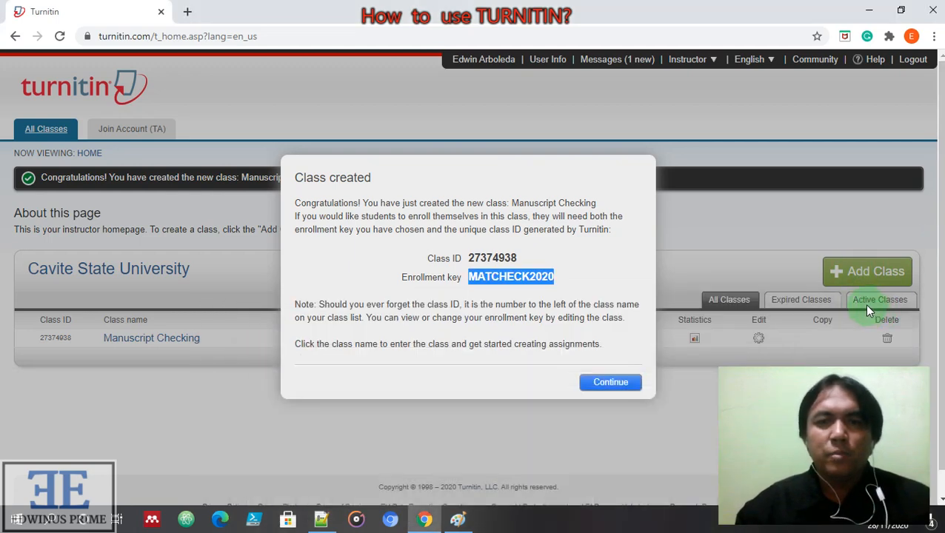
click(611, 383)
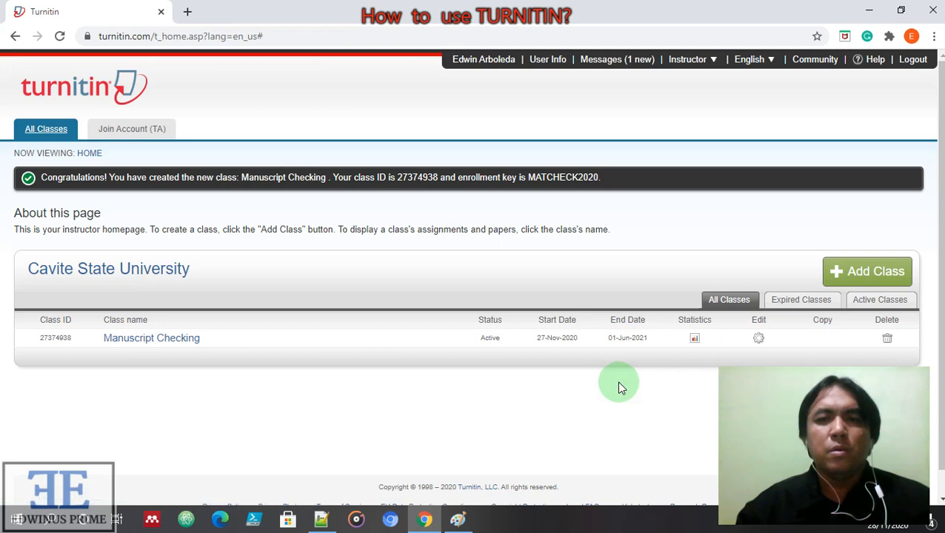
Open the Manuscript Checking class and start a new assignment
scroll(624, 400, down, 1)
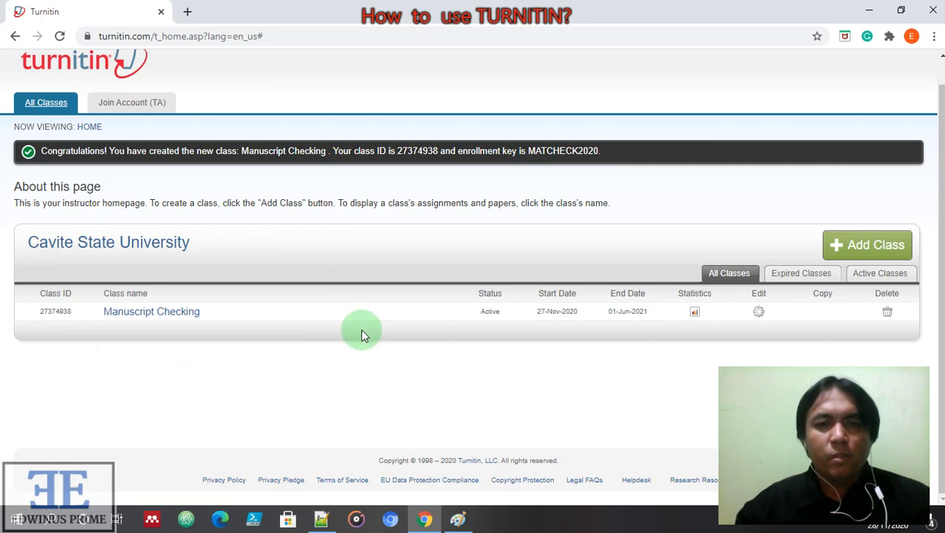
click(153, 316)
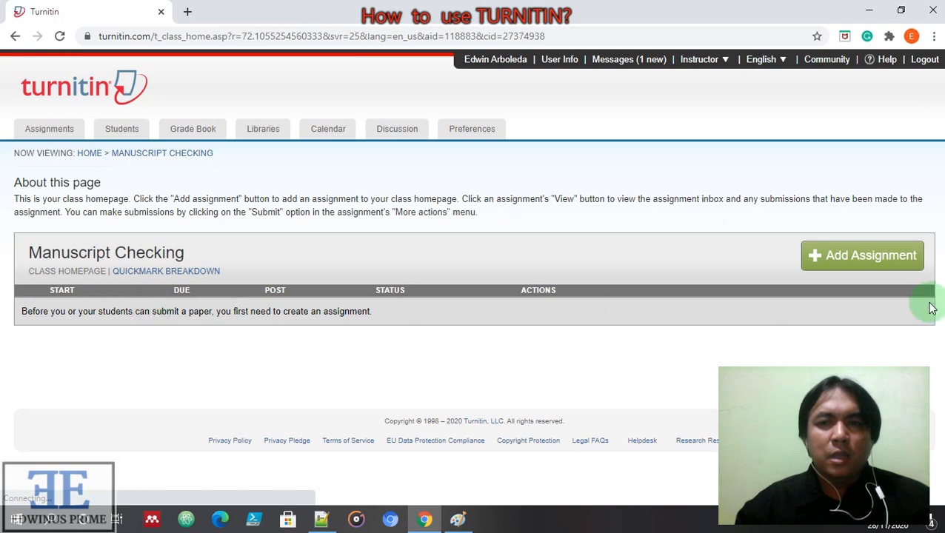
click(858, 265)
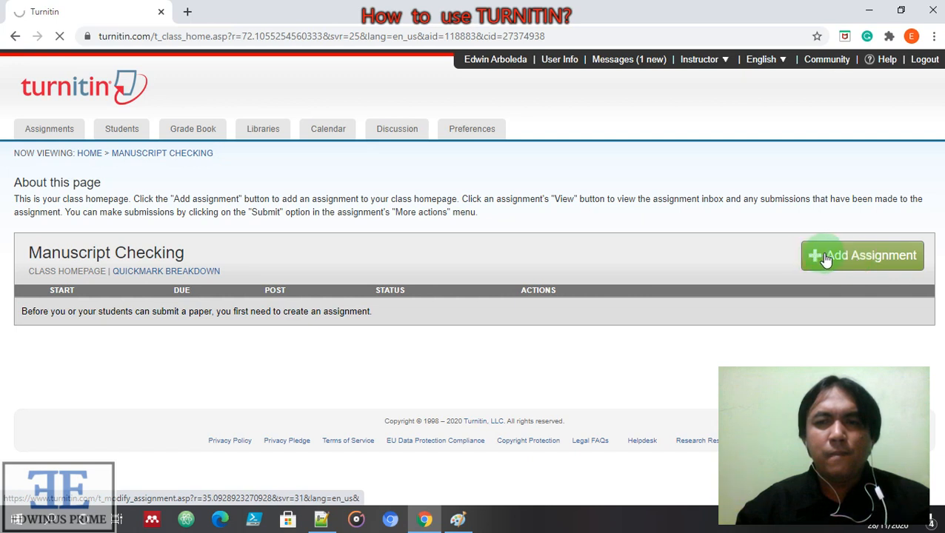
click(826, 258)
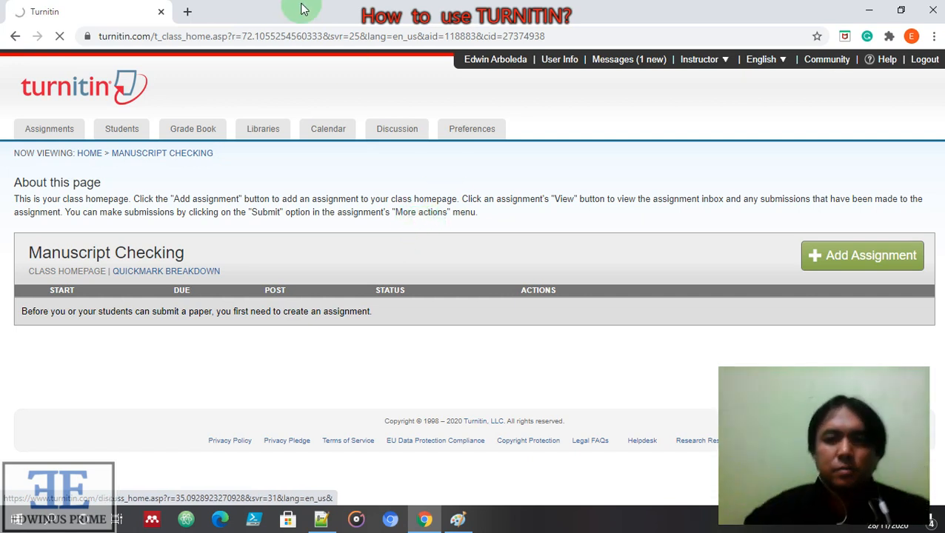
mouse_move(314, 7)
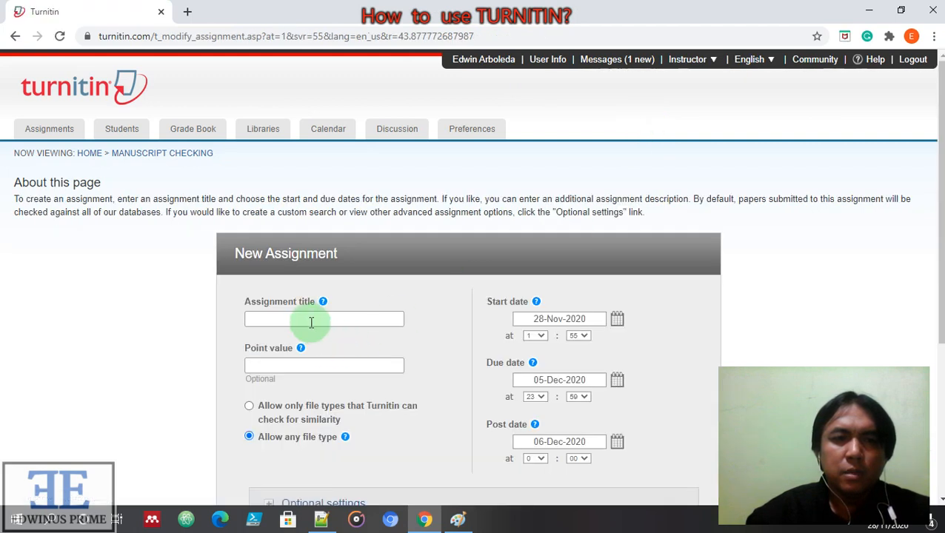
Title the assignment 'Paper 1', worth 100 points, accepting only Turnitin-checkable file types
click(307, 320)
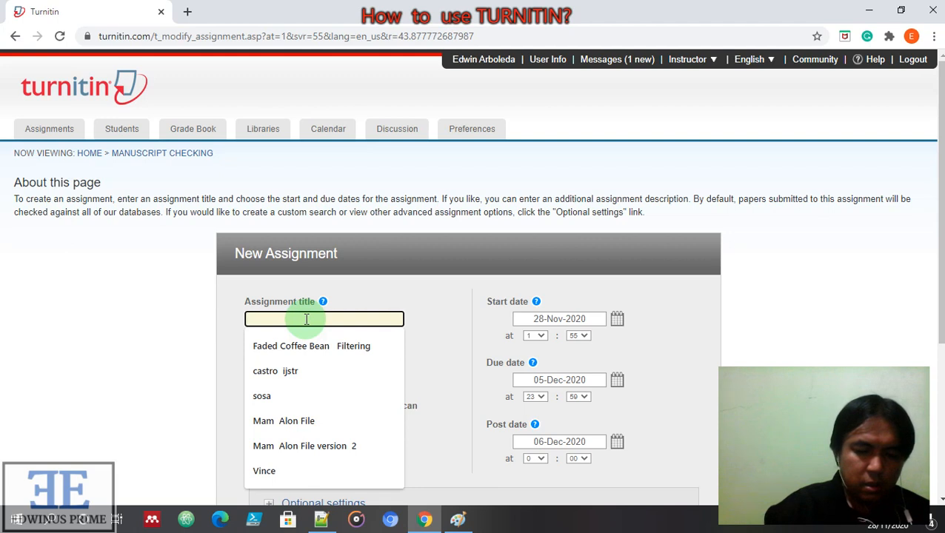
text(M)
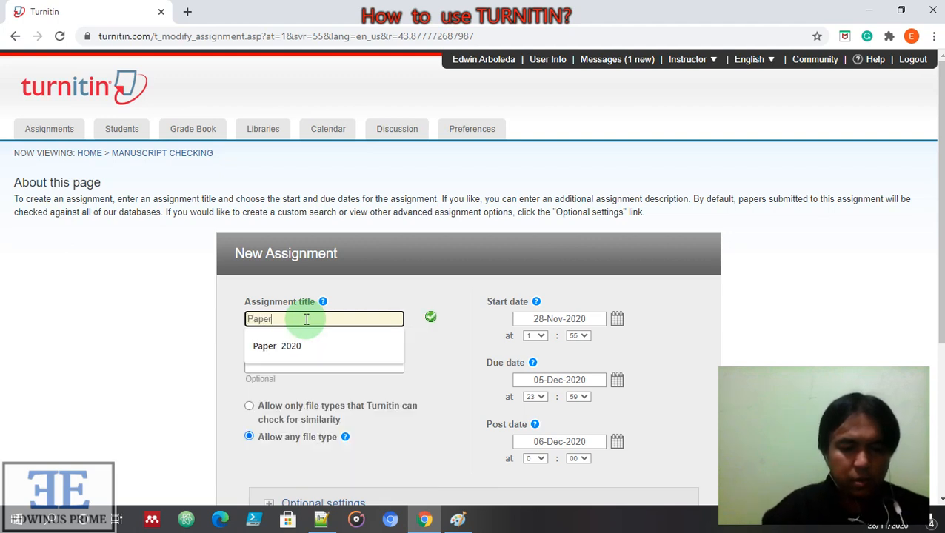
text(1)
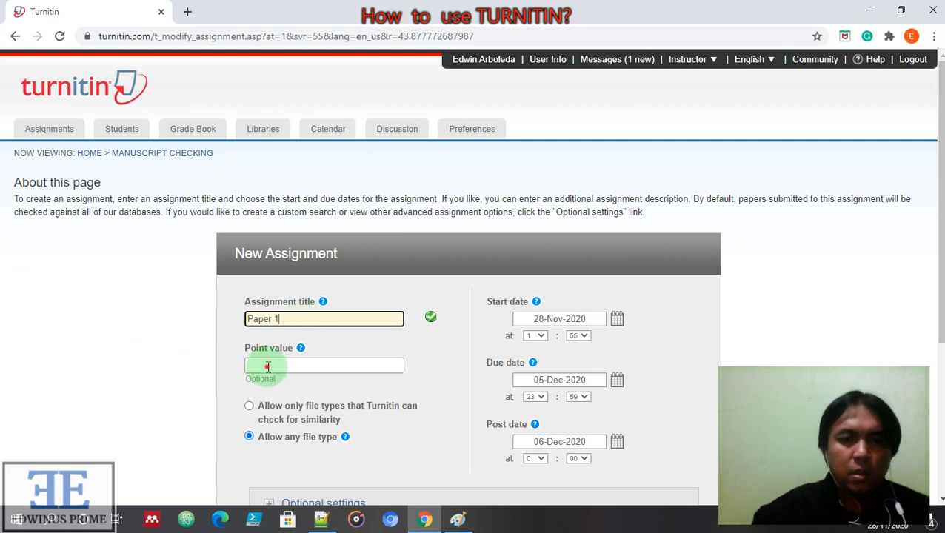
click(269, 367)
text(100)
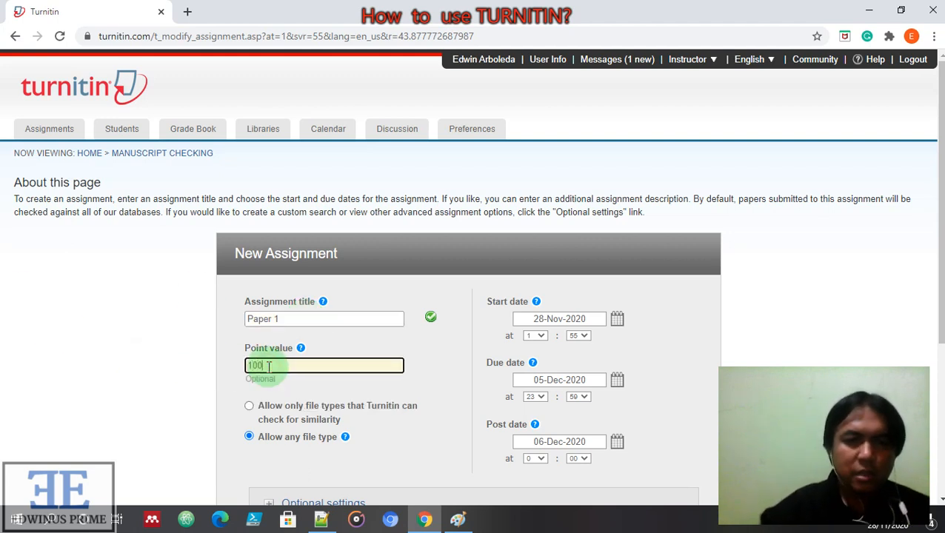
scroll(274, 363, down, 3)
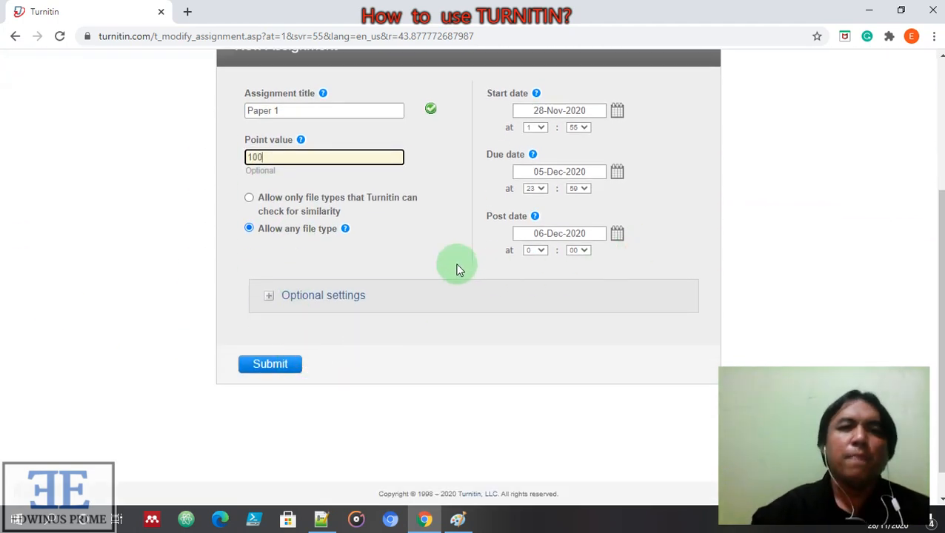
click(435, 341)
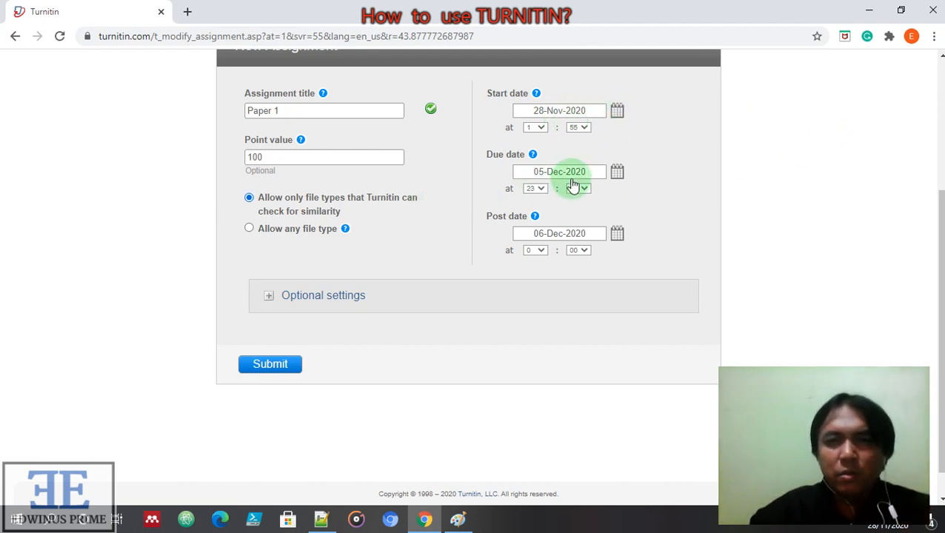
Set the assignment's due date to 28 November 2020
click(618, 176)
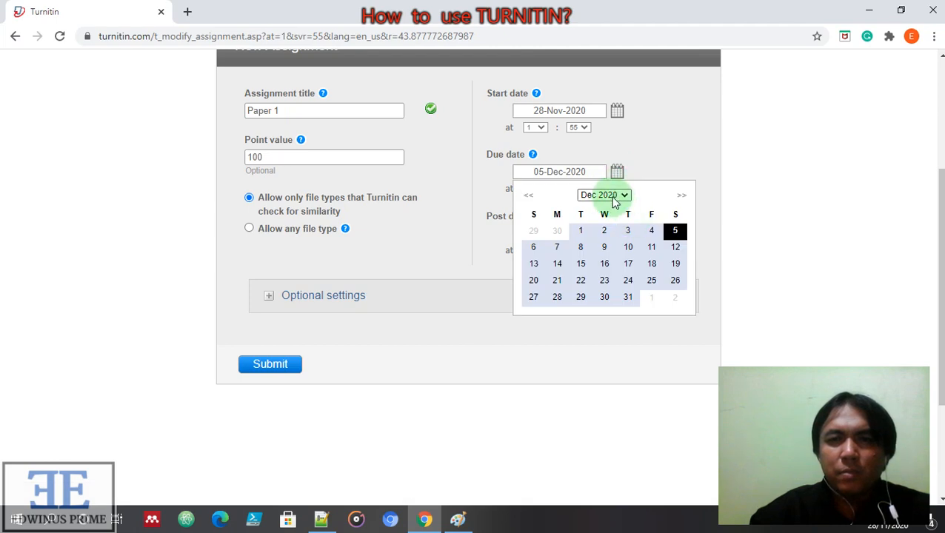
click(529, 197)
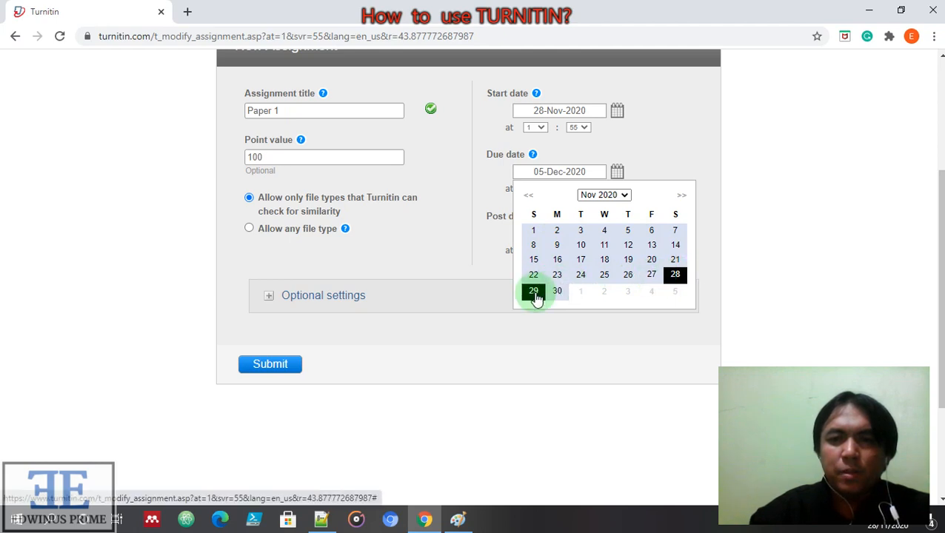
click(671, 274)
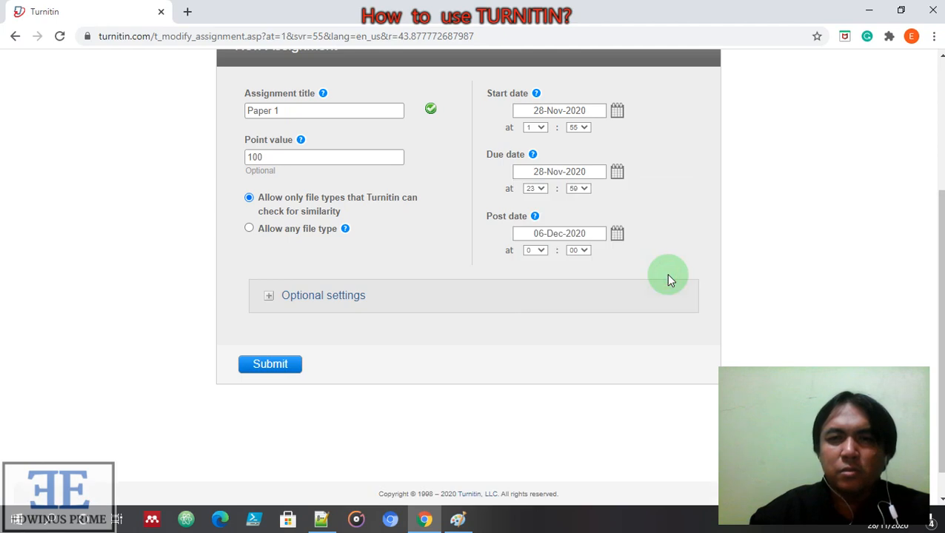
Set the post date to 28 November 2020 and submit the assignment
click(616, 237)
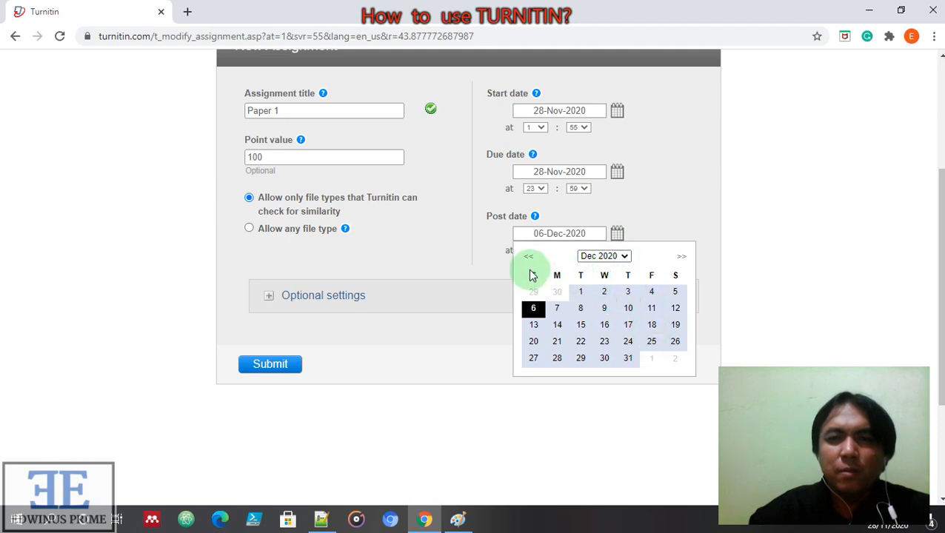
click(528, 257)
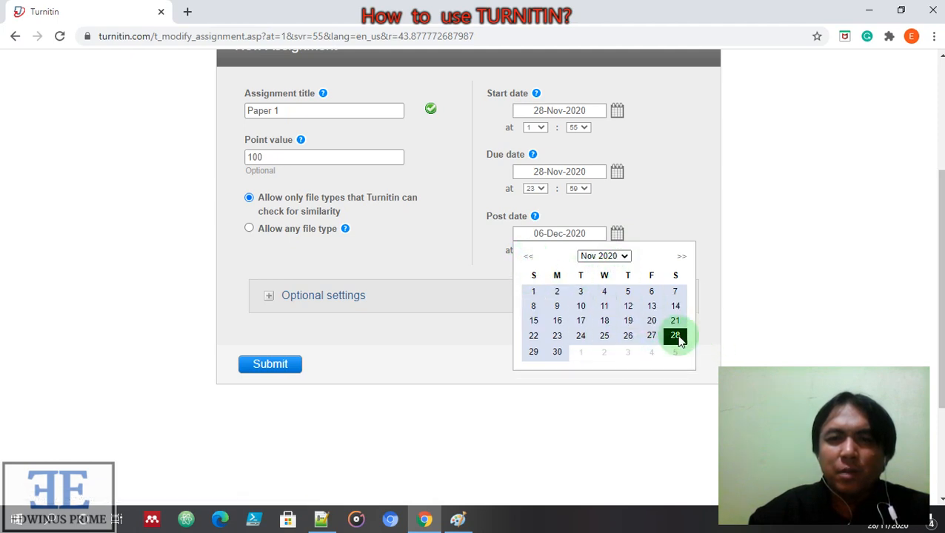
click(489, 266)
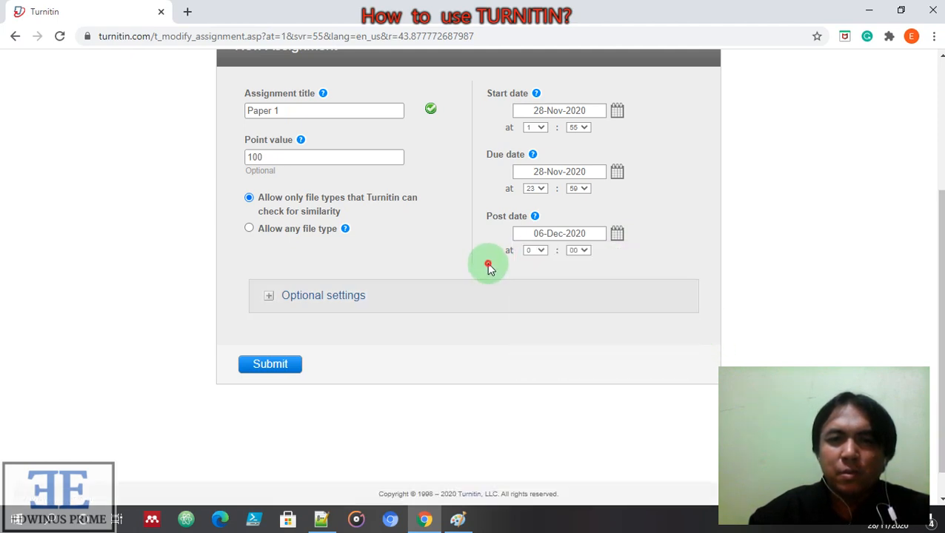
click(617, 236)
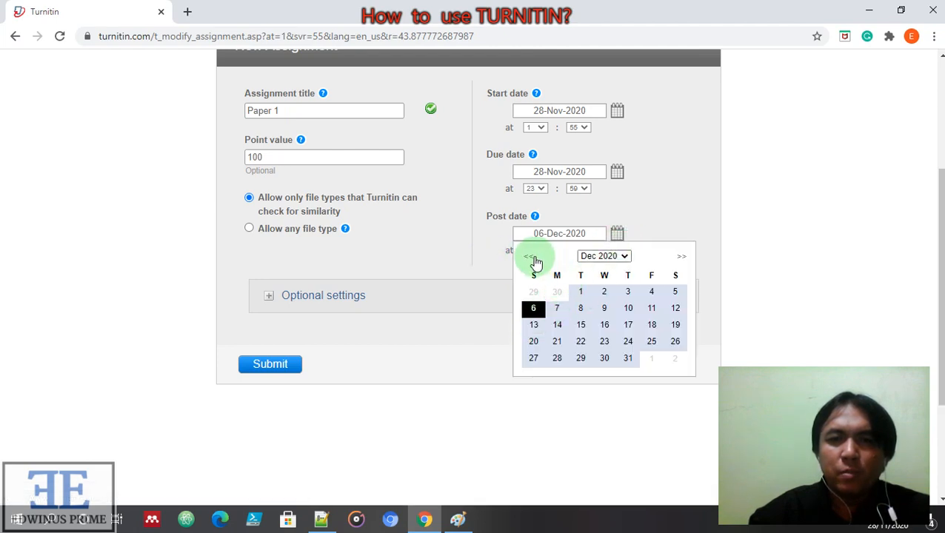
click(528, 257)
click(674, 337)
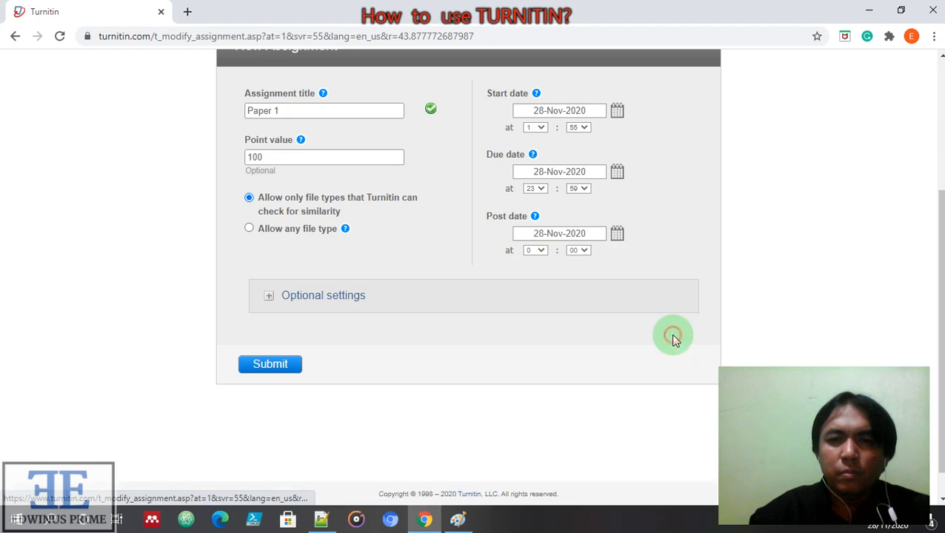
click(279, 364)
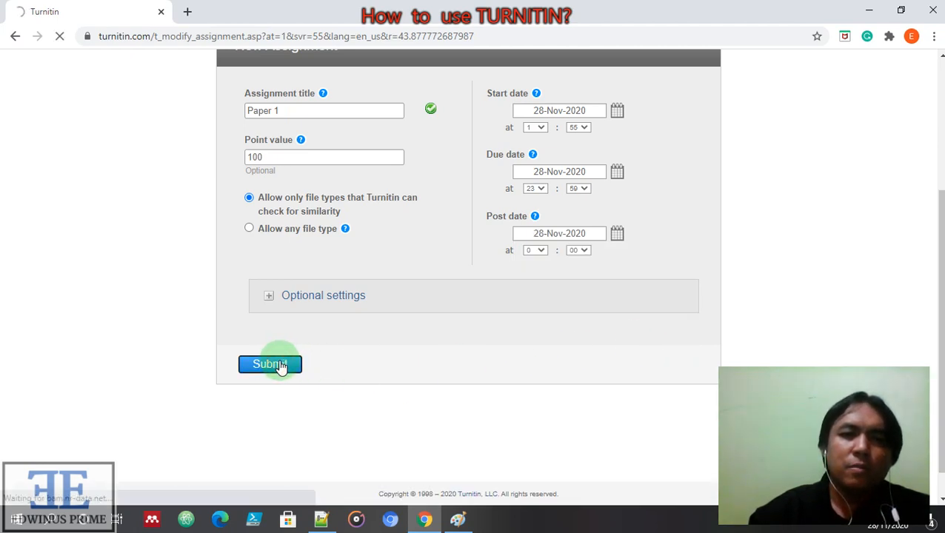
Expand the Optional settings section of the Paper 1 assignment
click(346, 302)
scroll(450, 311, down, 4)
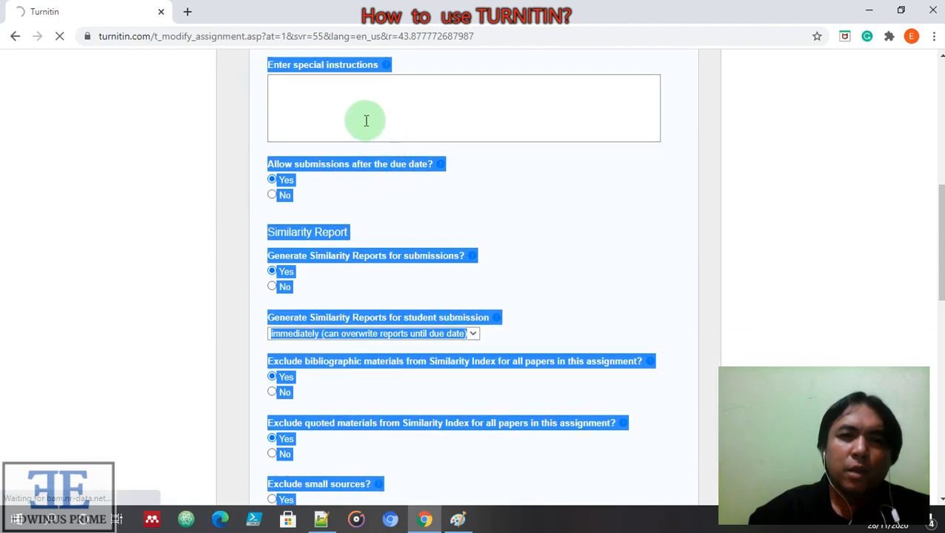
click(684, 205)
scroll(681, 207, up, 3)
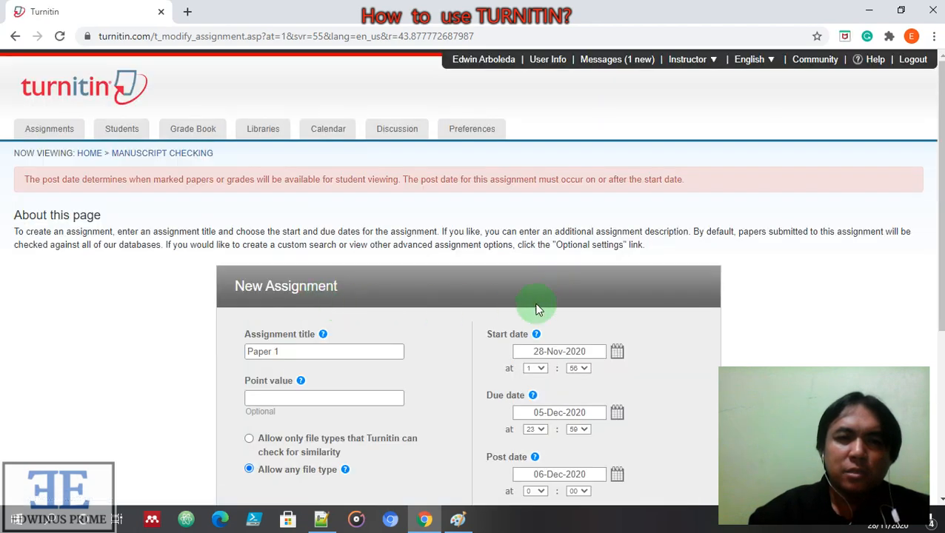
scroll(585, 306, down, 1)
scroll(586, 310, down, 3)
click(310, 264)
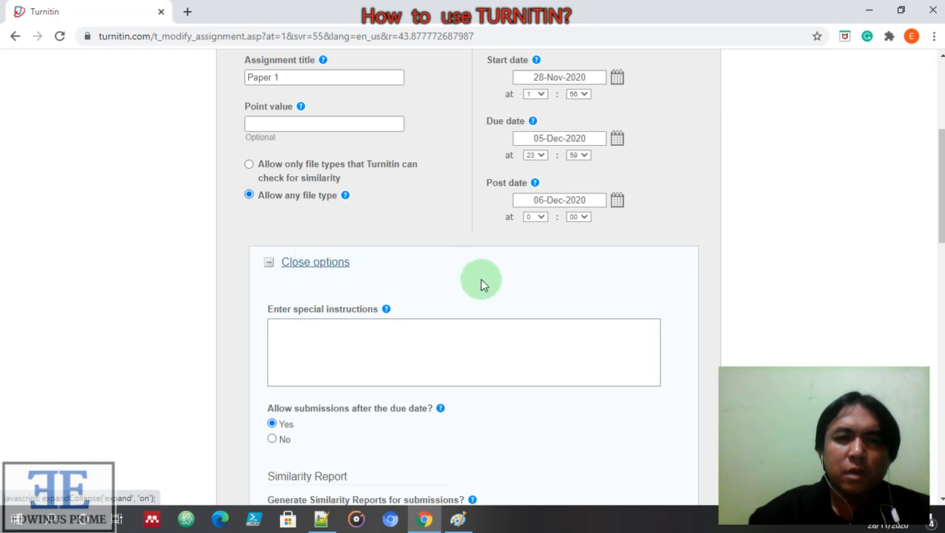
Click into the special instructions box and set Allow submissions after the due date to No
click(364, 341)
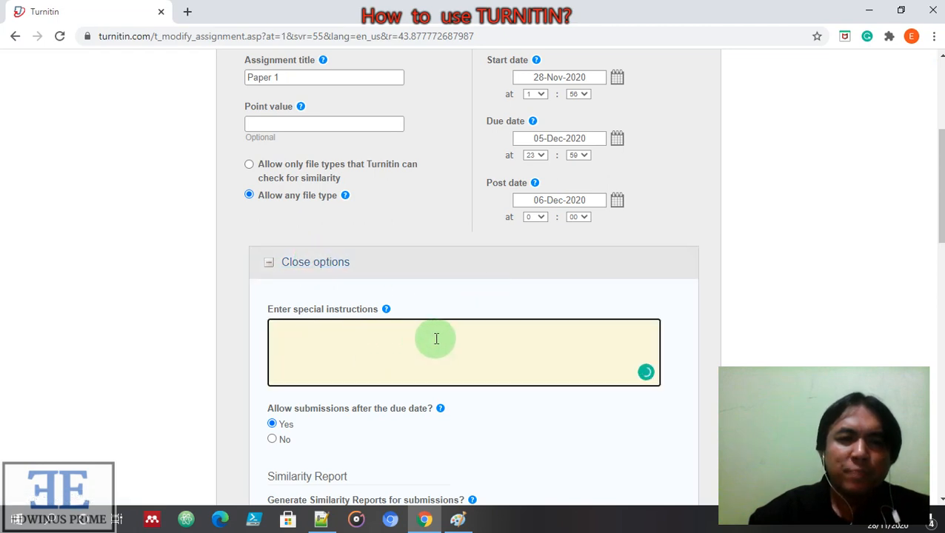
scroll(436, 348, down, 4)
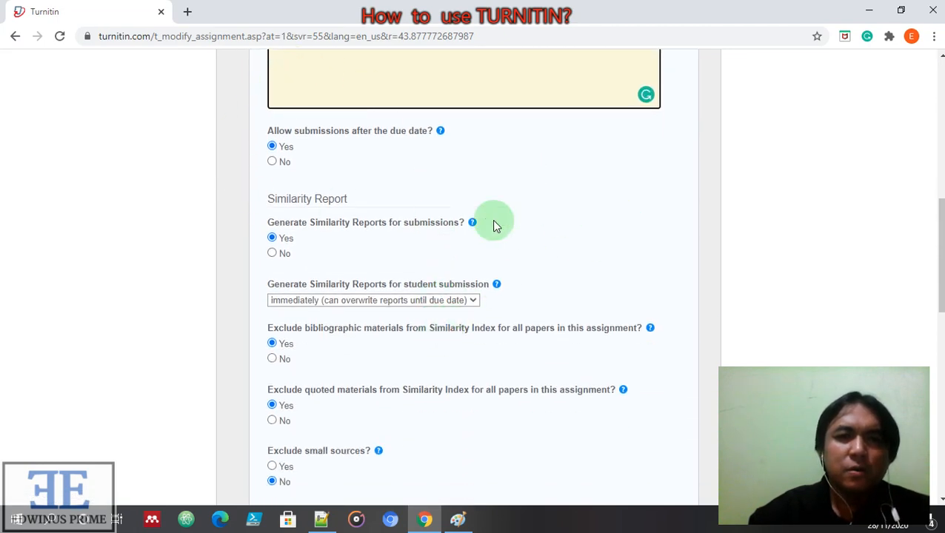
scroll(631, 236, up, 3)
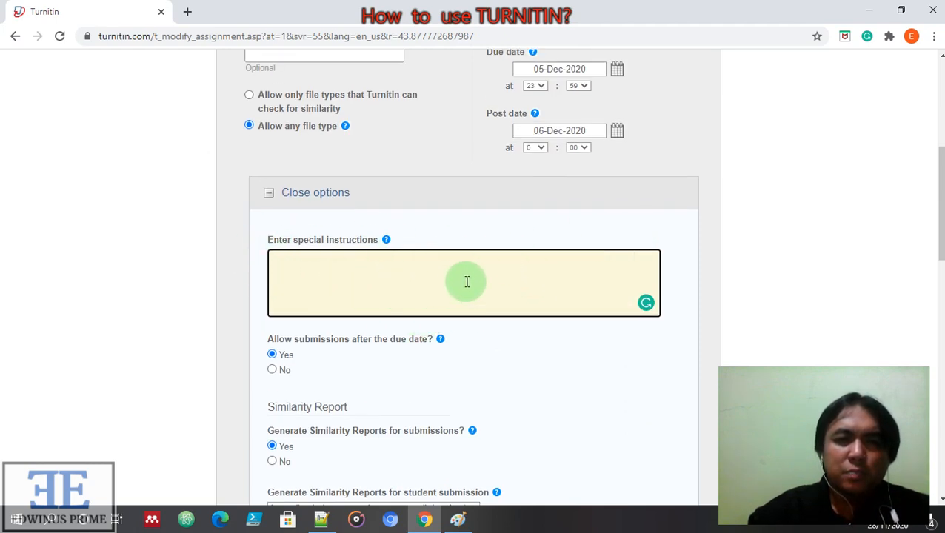
scroll(395, 326, down, 2)
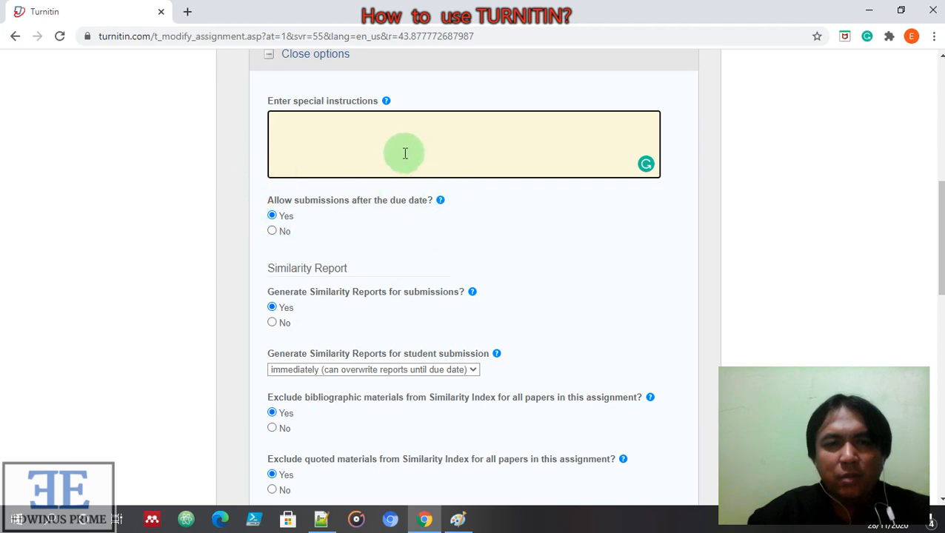
click(273, 231)
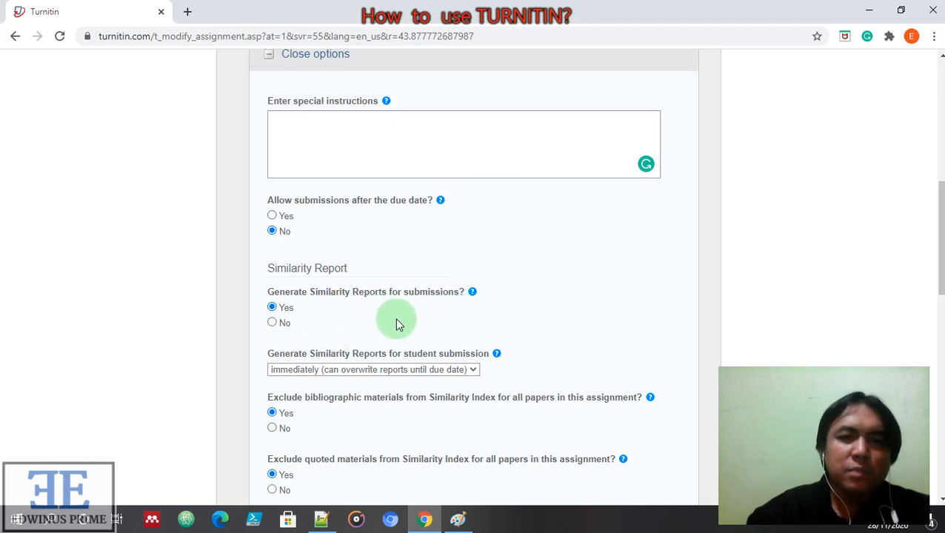
Set Generate Similarity Reports to 'immediately (first report is final)'
click(475, 371)
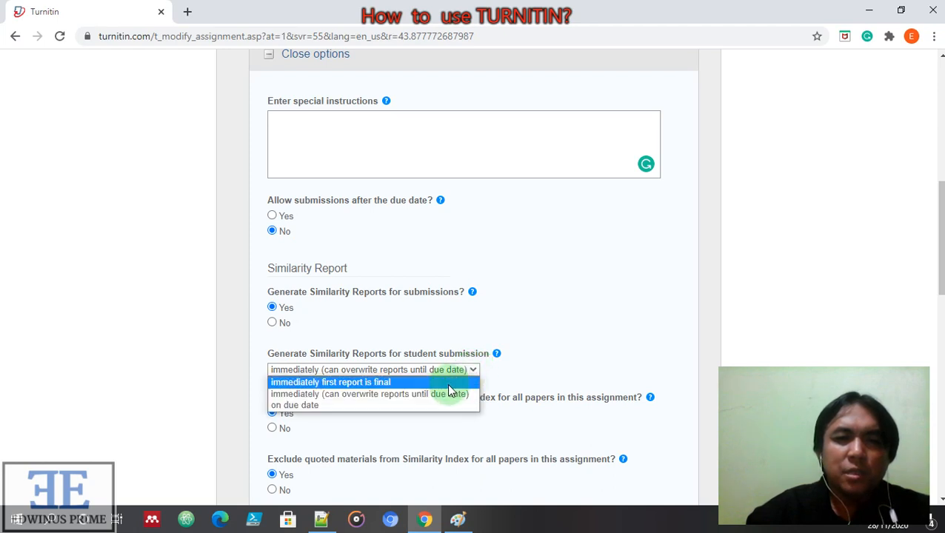
click(449, 386)
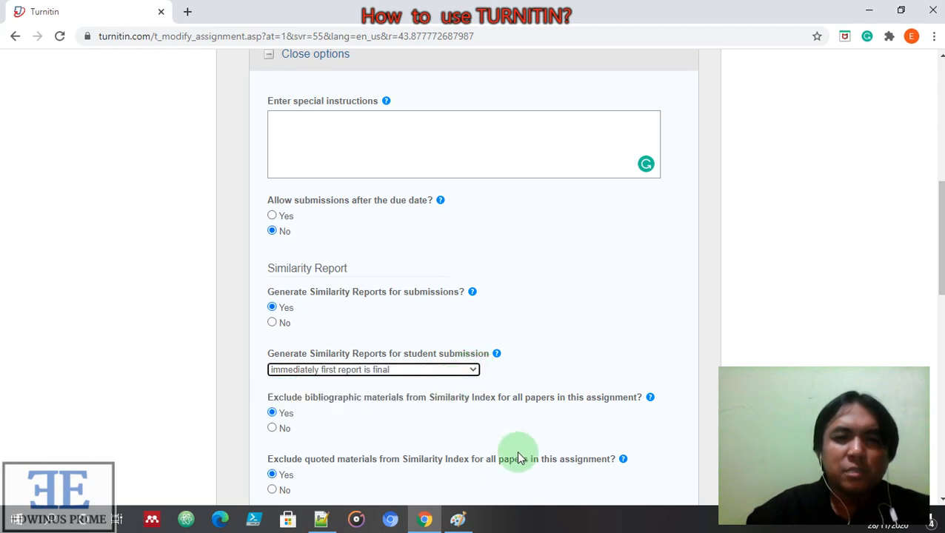
scroll(520, 448, down, 3)
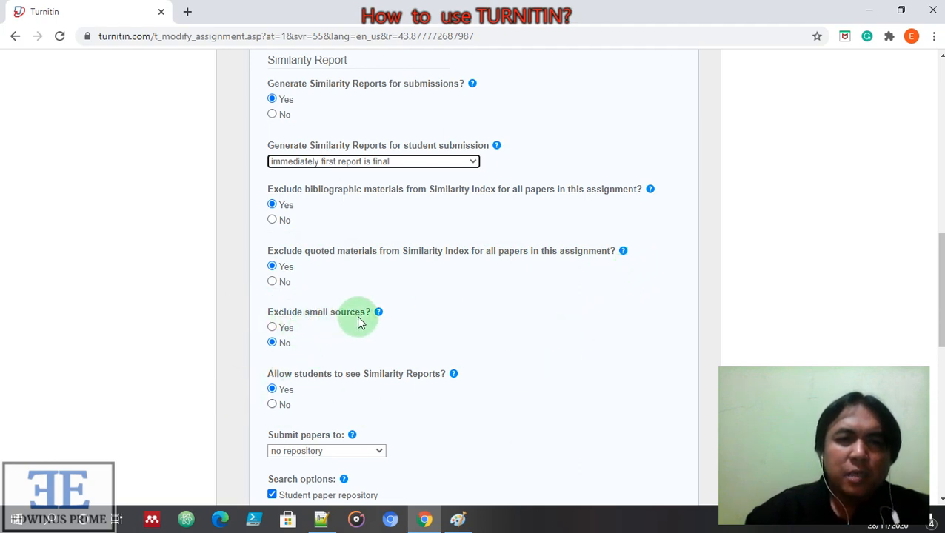
Set Exclude small sources to Yes, leaving the word-count threshold at 0
click(273, 327)
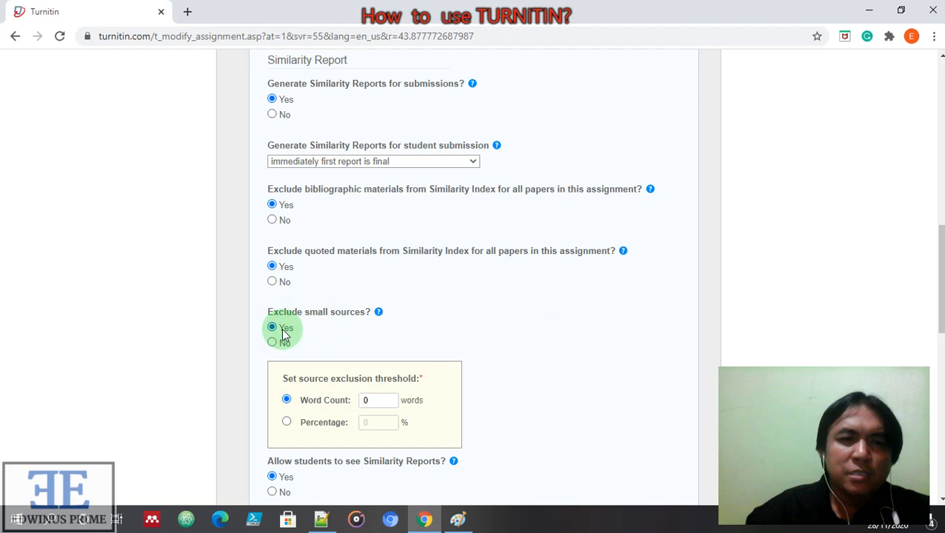
click(273, 343)
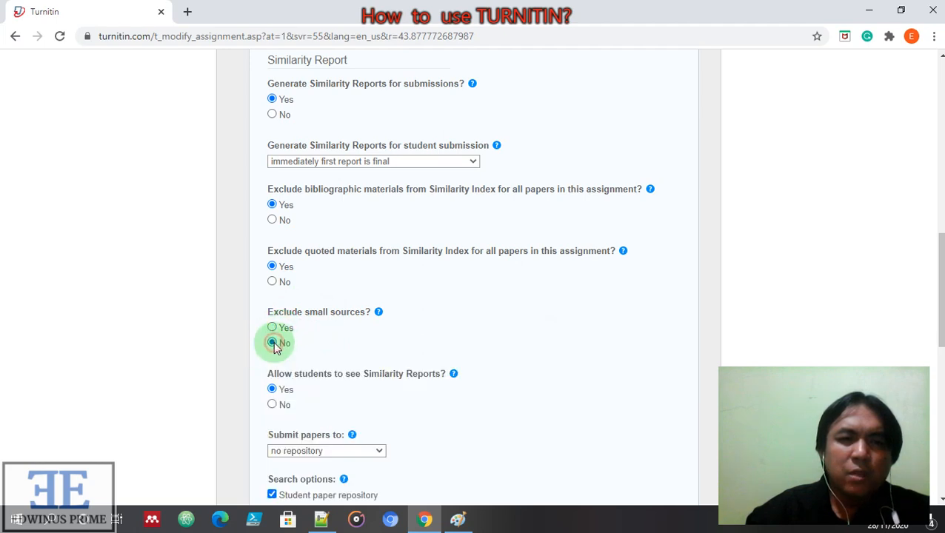
scroll(397, 339, down, 2)
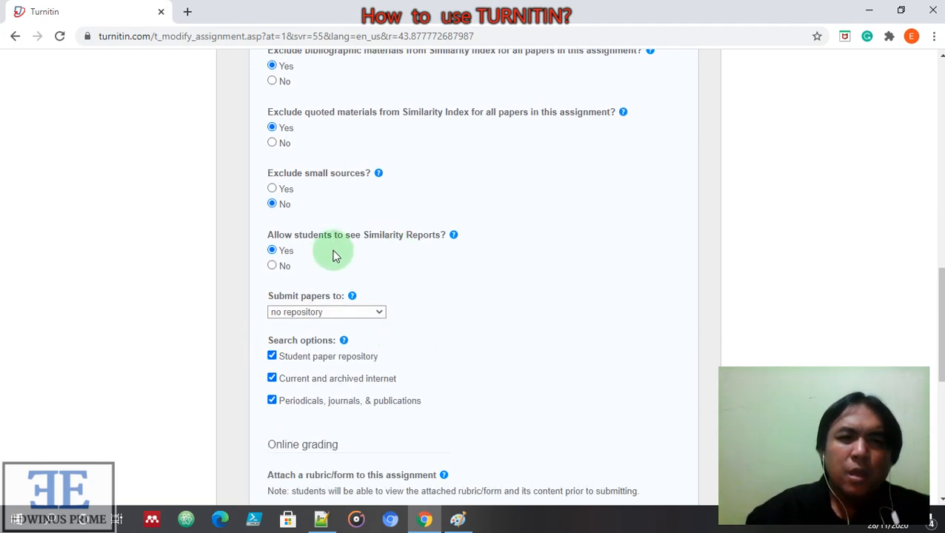
click(290, 192)
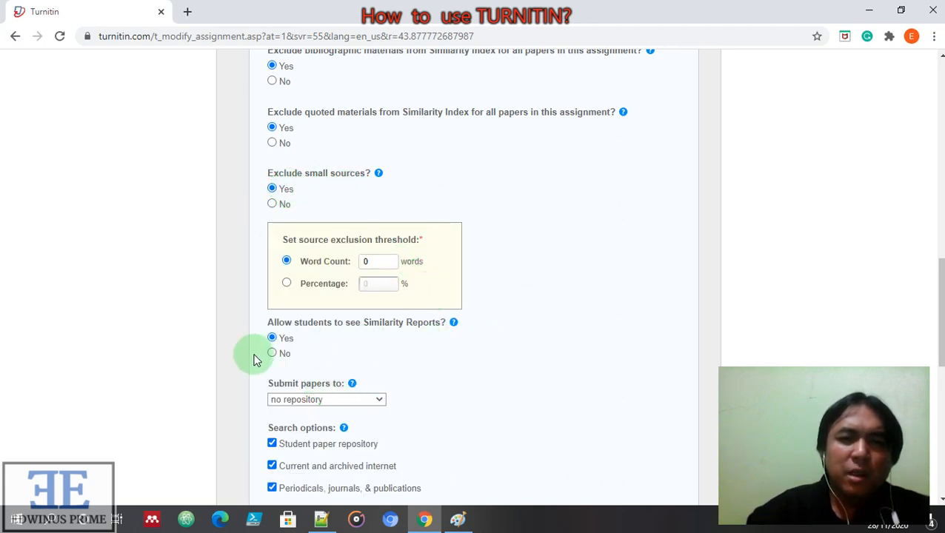
scroll(428, 390, down, 3)
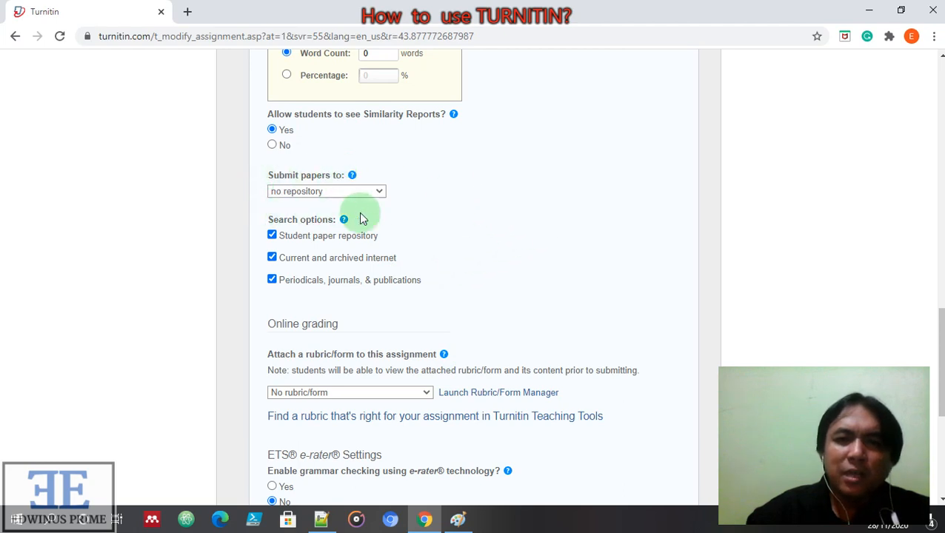
Keep Submit papers to set to 'no repository'
click(378, 191)
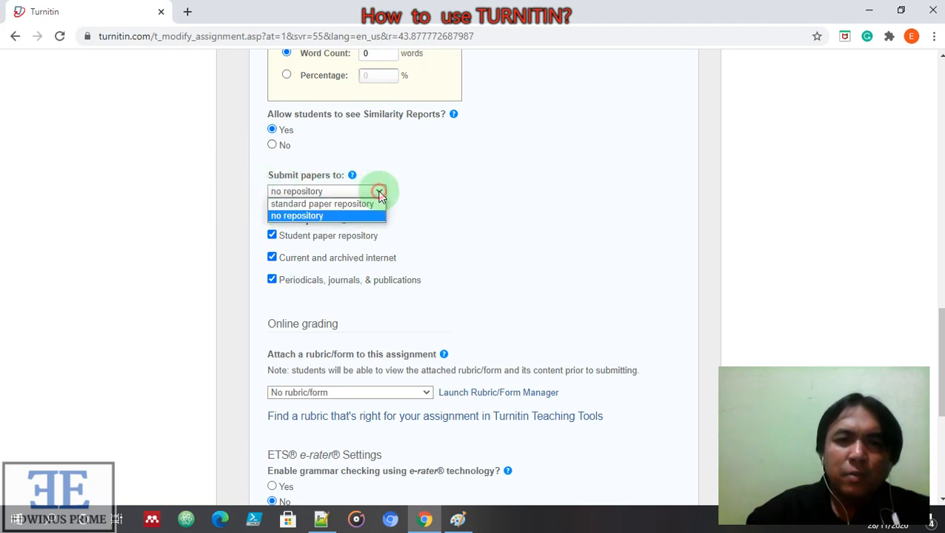
click(518, 234)
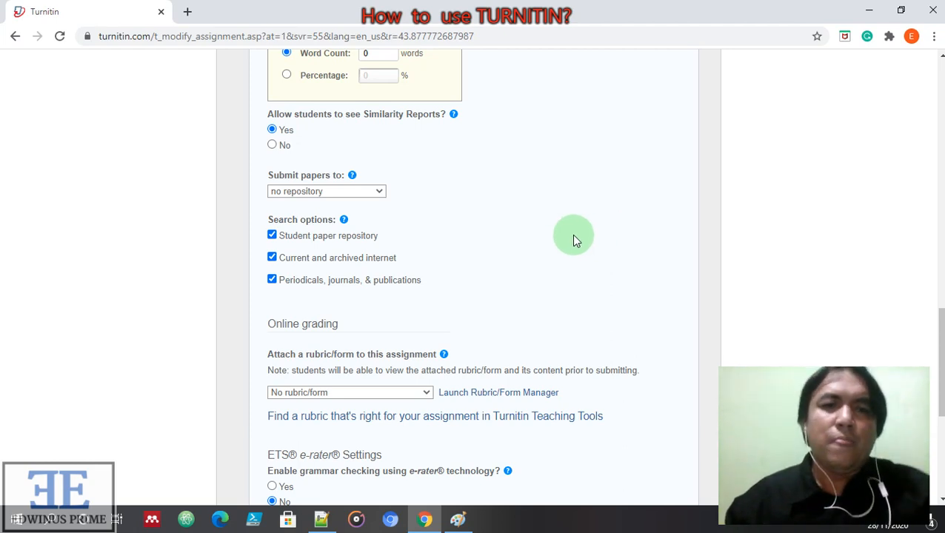
scroll(560, 278, down, 1)
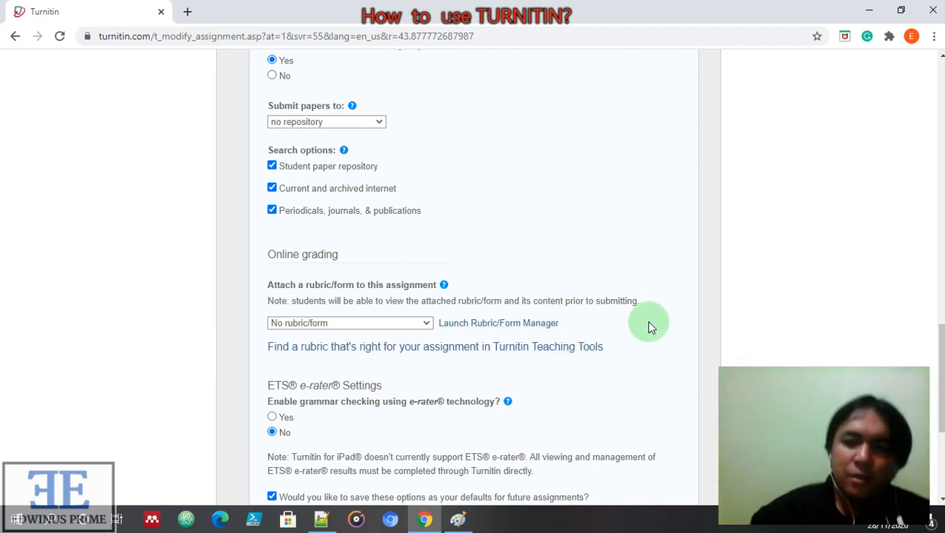
Enable e-rater grammar checking with Spelling added to the default categories, then submit
scroll(644, 396, down, 2)
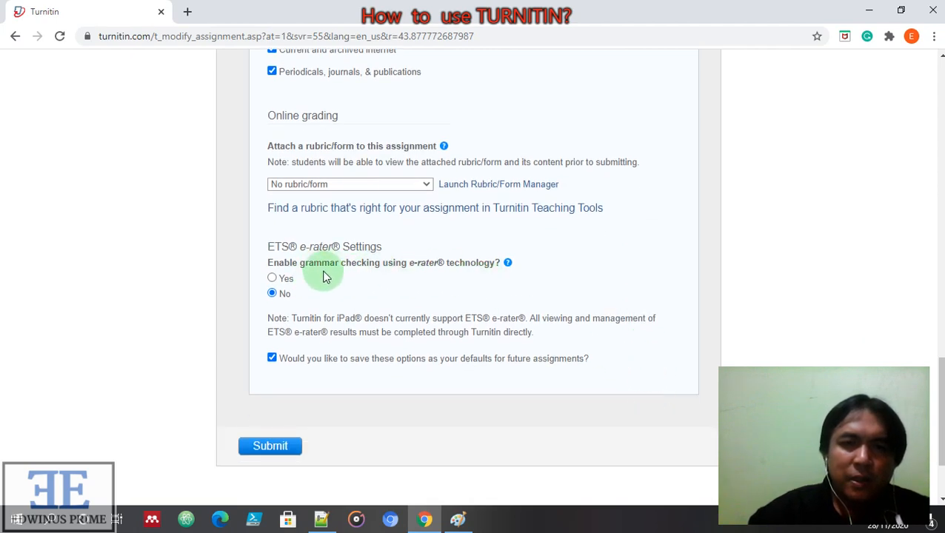
click(272, 278)
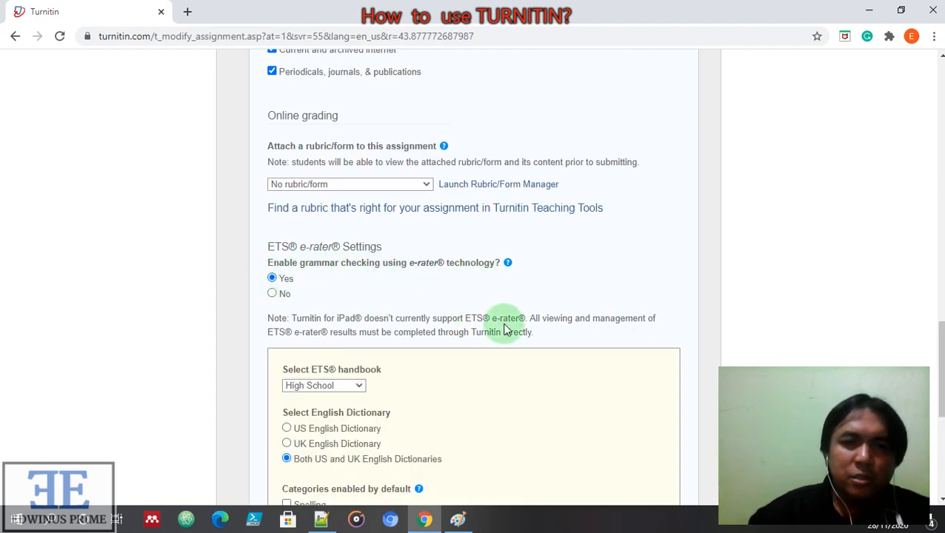
scroll(508, 382, down, 4)
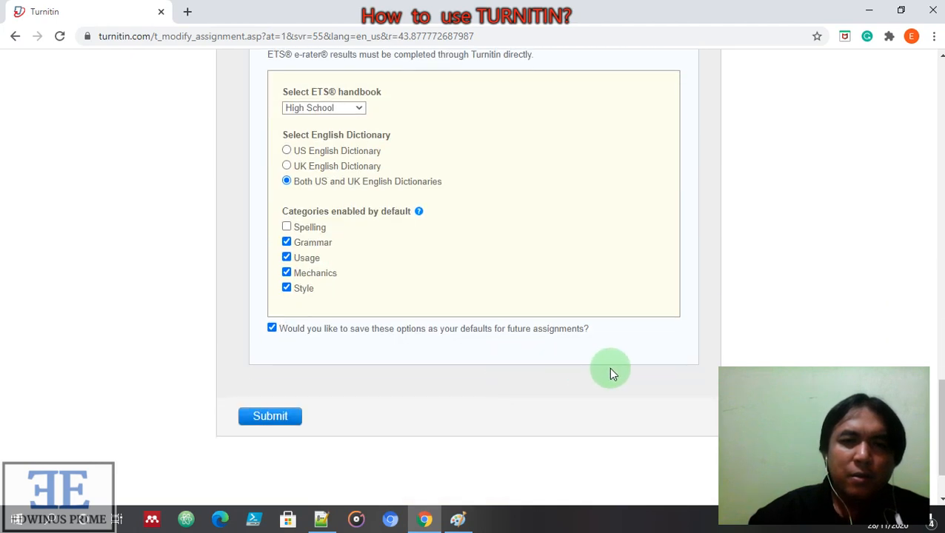
click(288, 226)
click(283, 418)
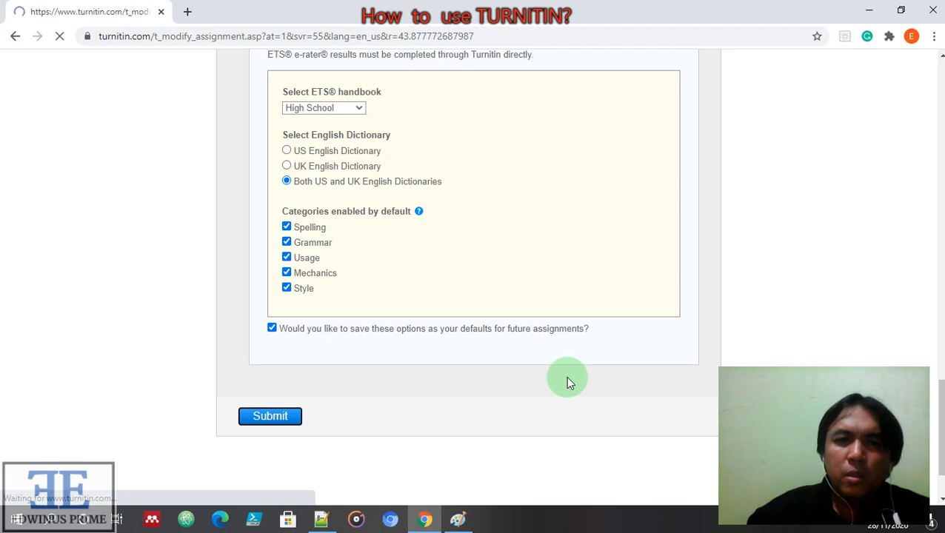
Expand the Optional settings section again
scroll(438, 378, down, 1)
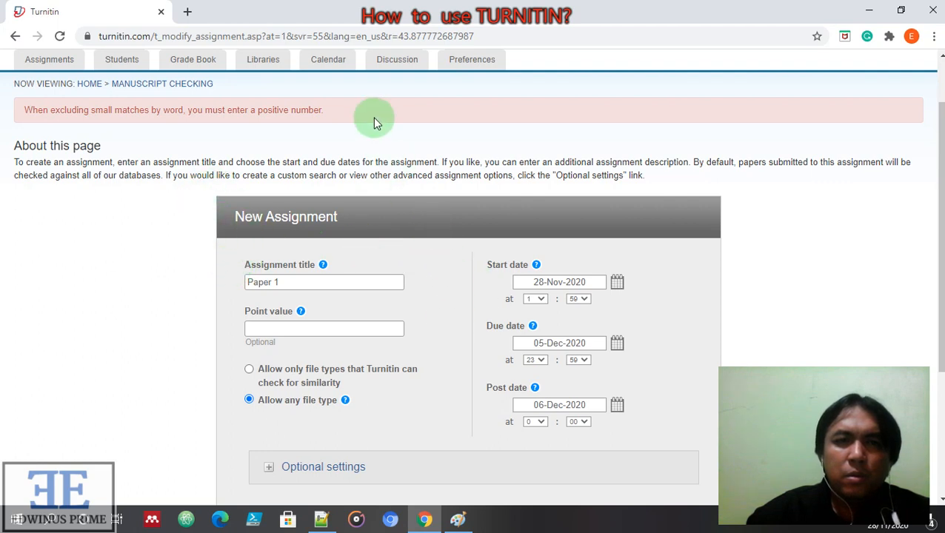
scroll(425, 314, down, 3)
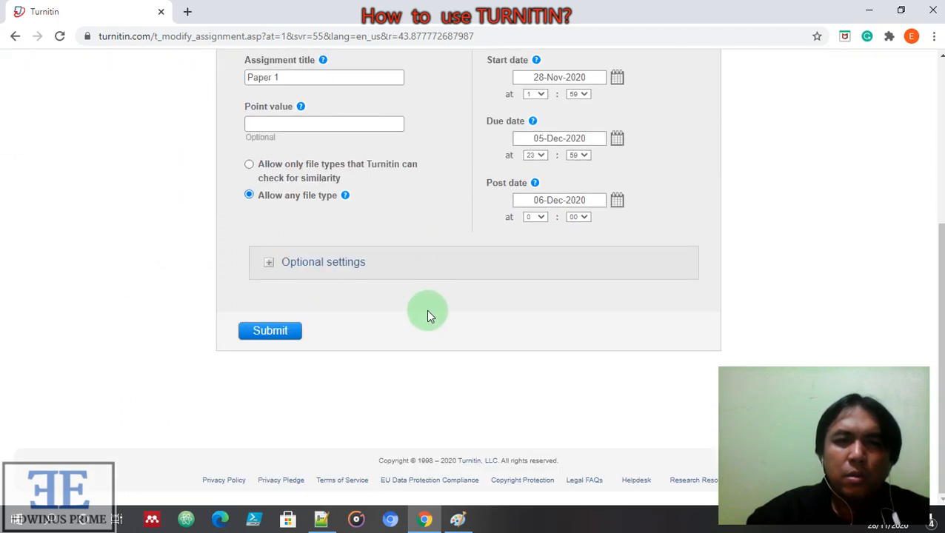
scroll(400, 304, up, 4)
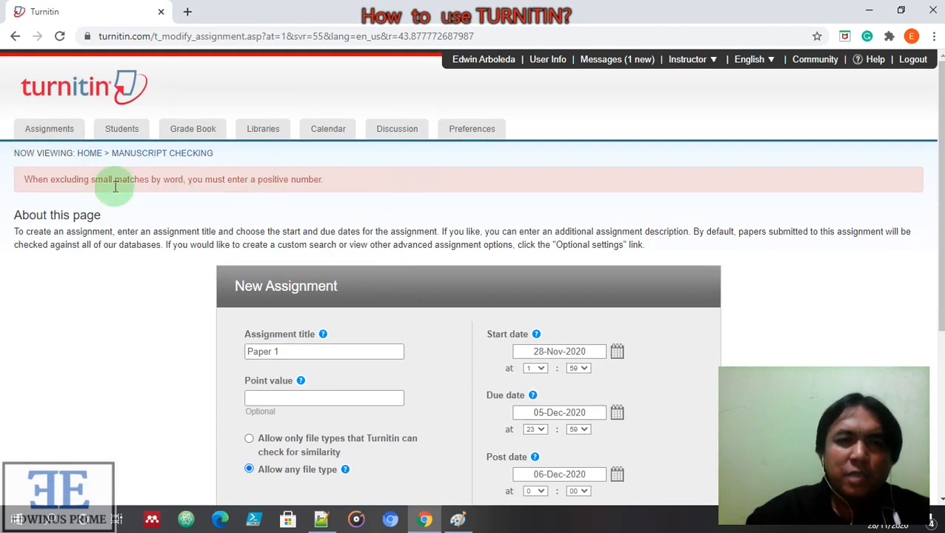
scroll(457, 345, down, 4)
click(319, 259)
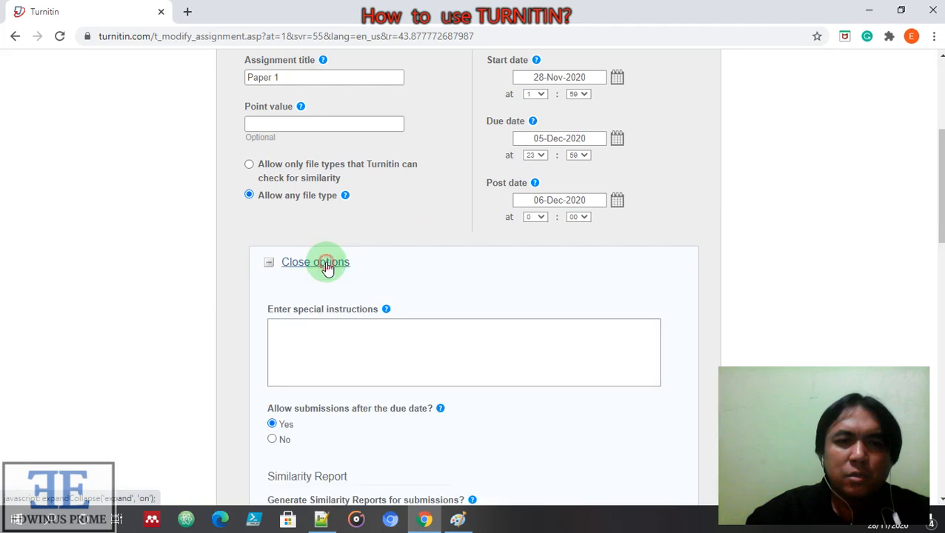
scroll(473, 283, down, 4)
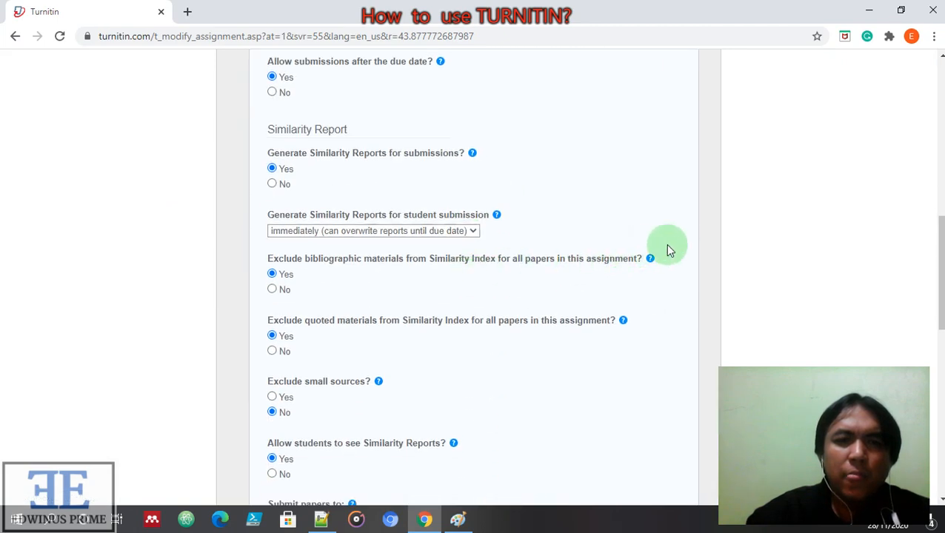
scroll(676, 361, down, 1)
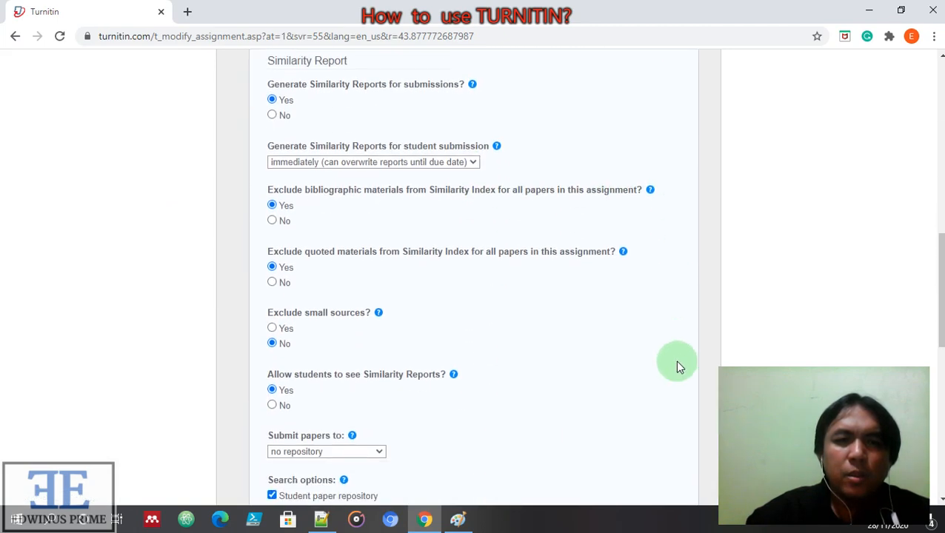
Set Exclude small sources back to No and submit to create the Paper 1 assignment
click(287, 330)
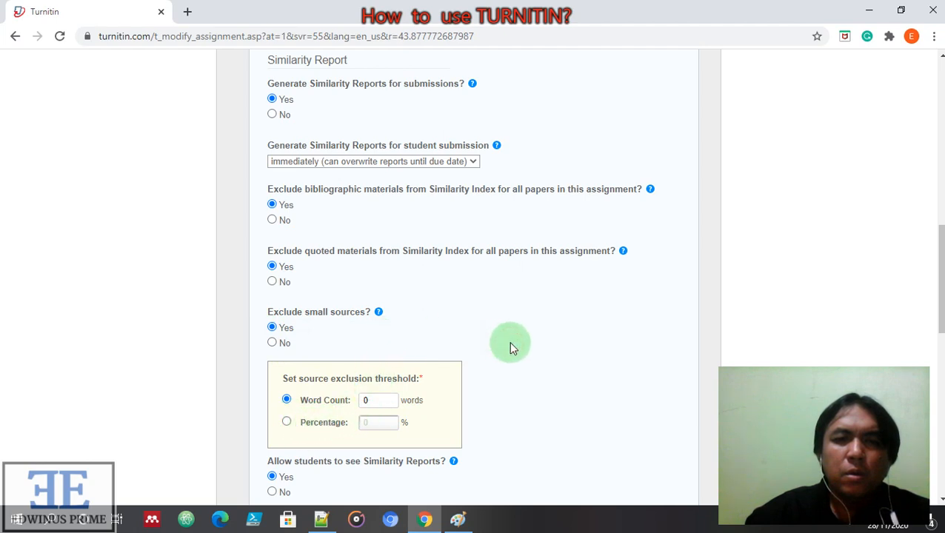
scroll(580, 396, down, 2)
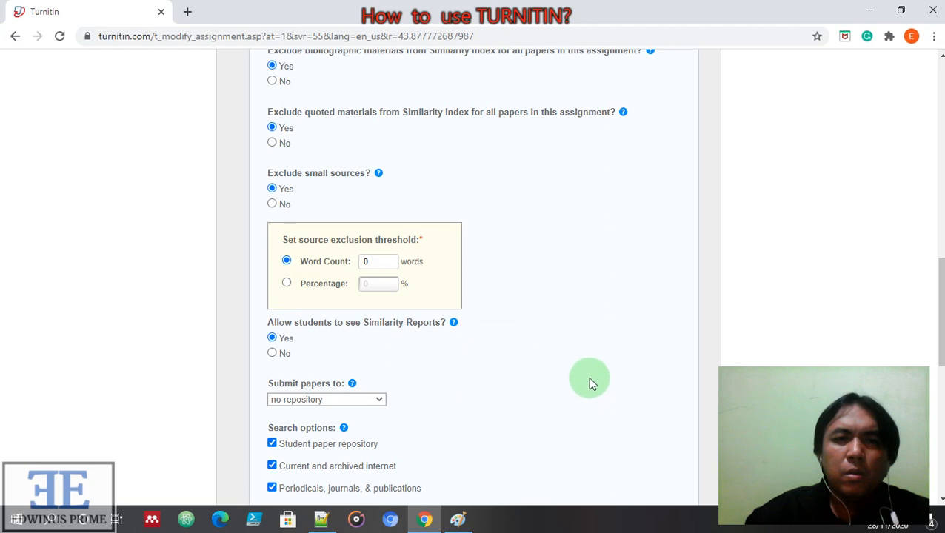
click(285, 205)
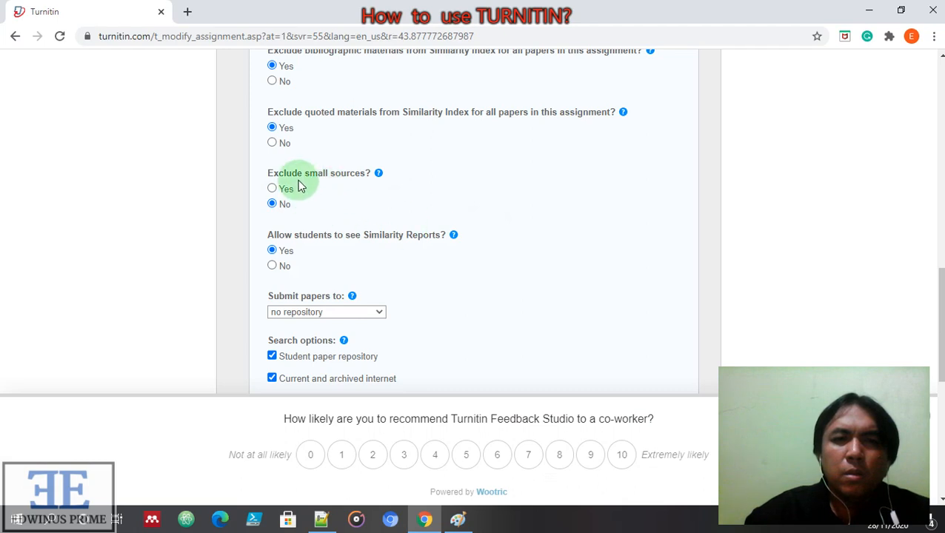
scroll(548, 348, down, 10)
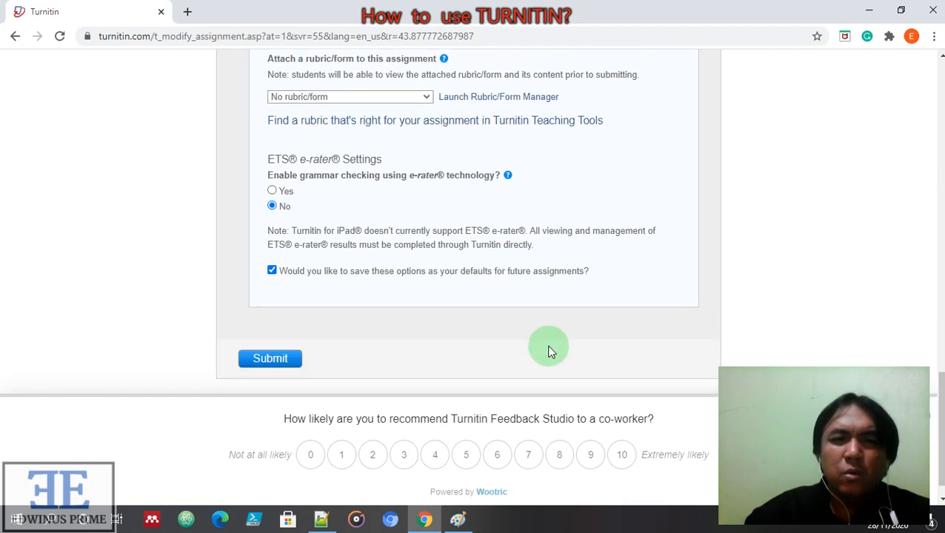
click(271, 333)
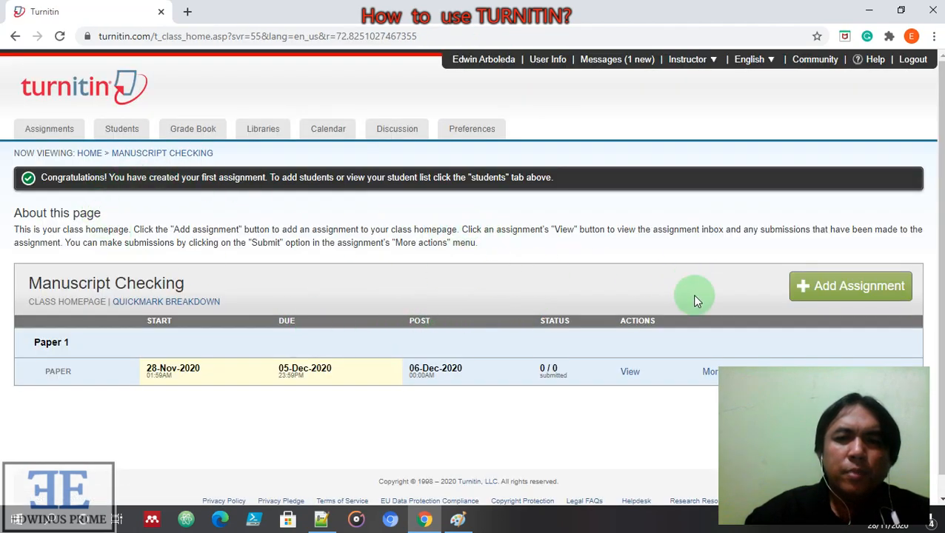
scroll(611, 352, down, 1)
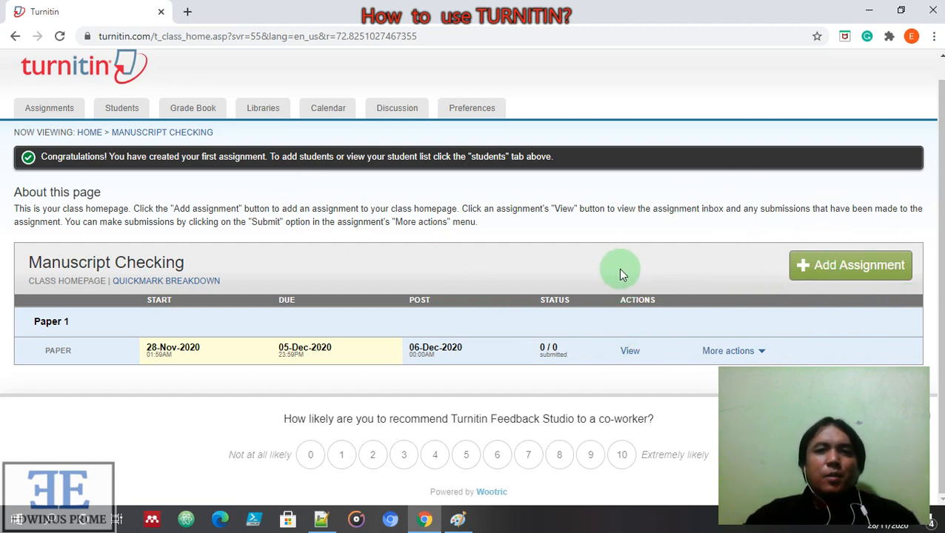
scroll(619, 269, up, 1)
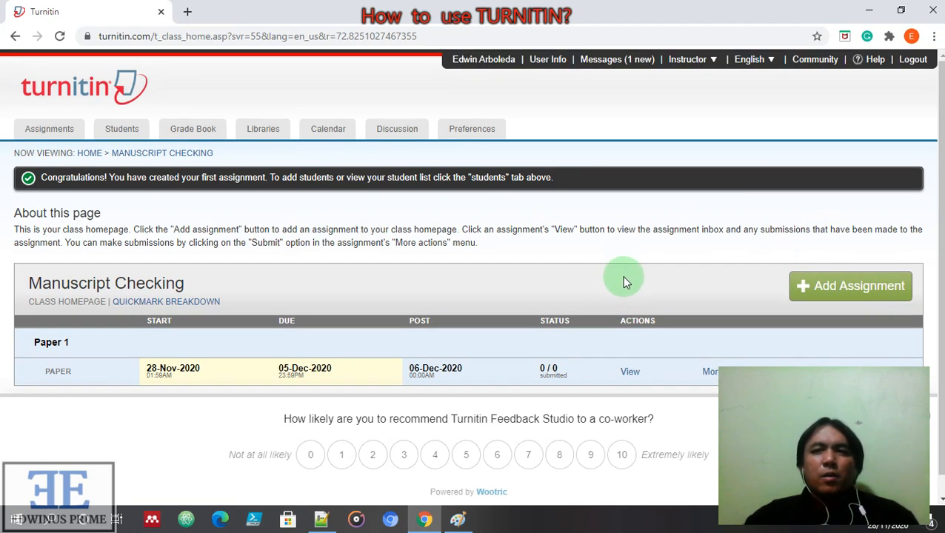
Log out of the instructor account, check the Notepad++ notes, and close Chrome
click(915, 61)
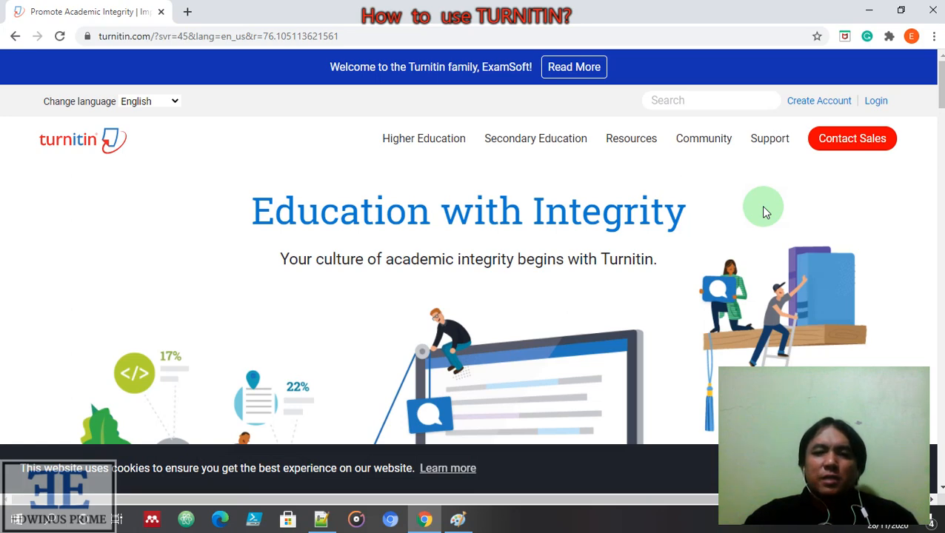
click(321, 519)
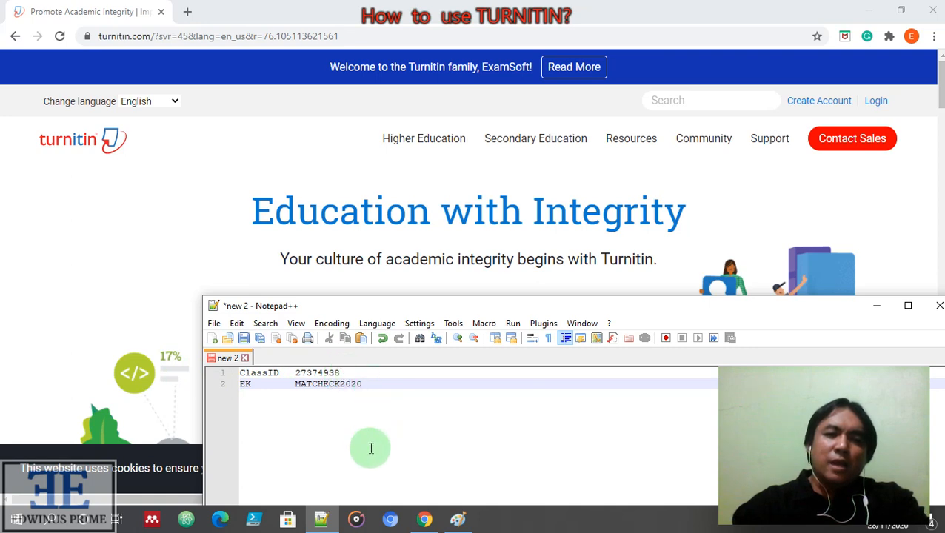
click(877, 310)
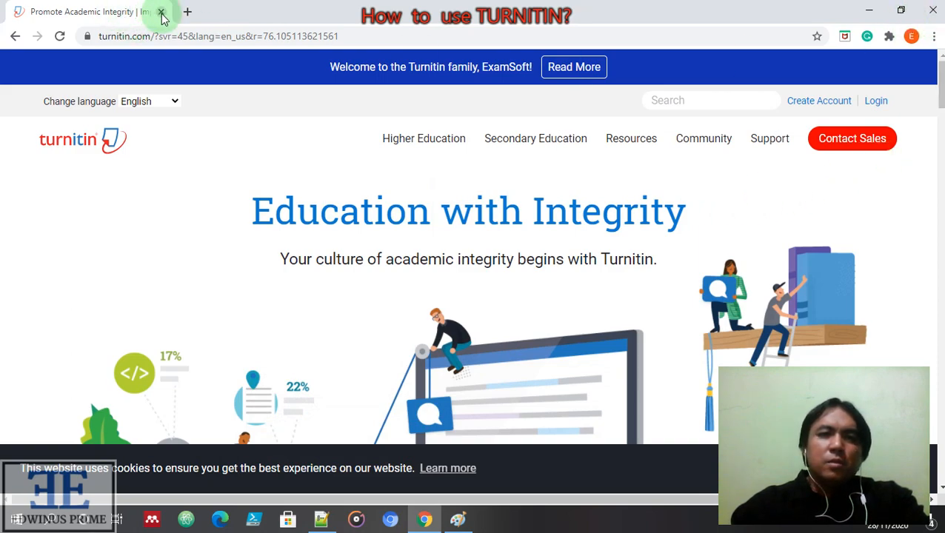
click(935, 12)
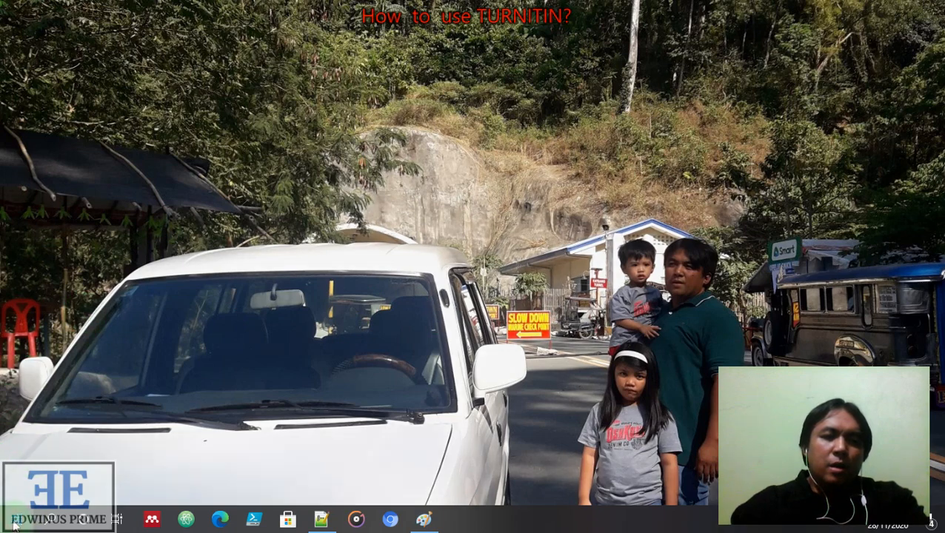
Launch Google Chrome from Start and go to the Turnitin home page
click(13, 524)
click(267, 250)
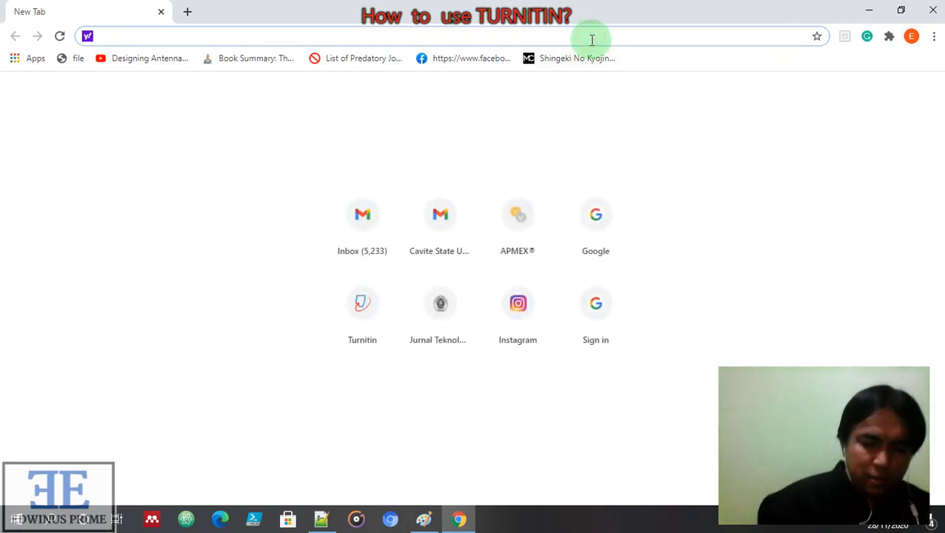
text(Turnit)
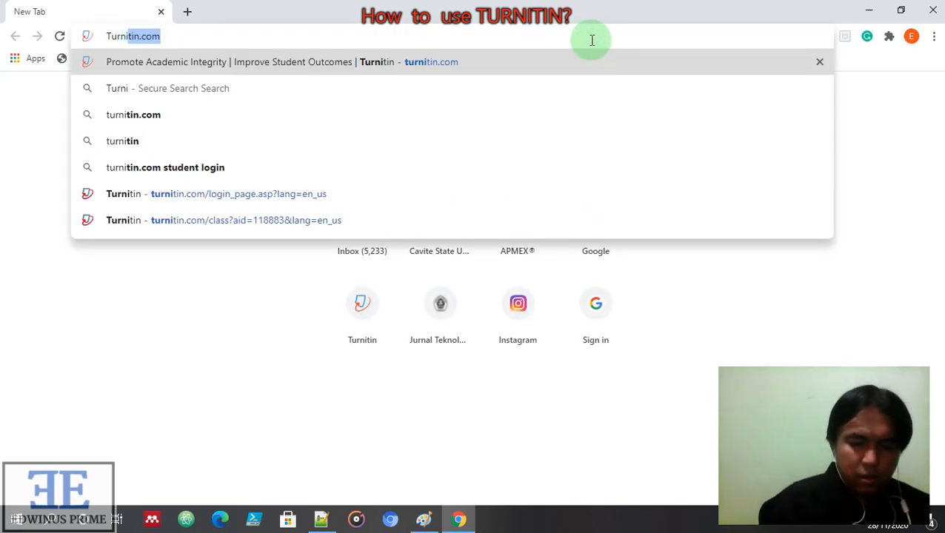
text(in)
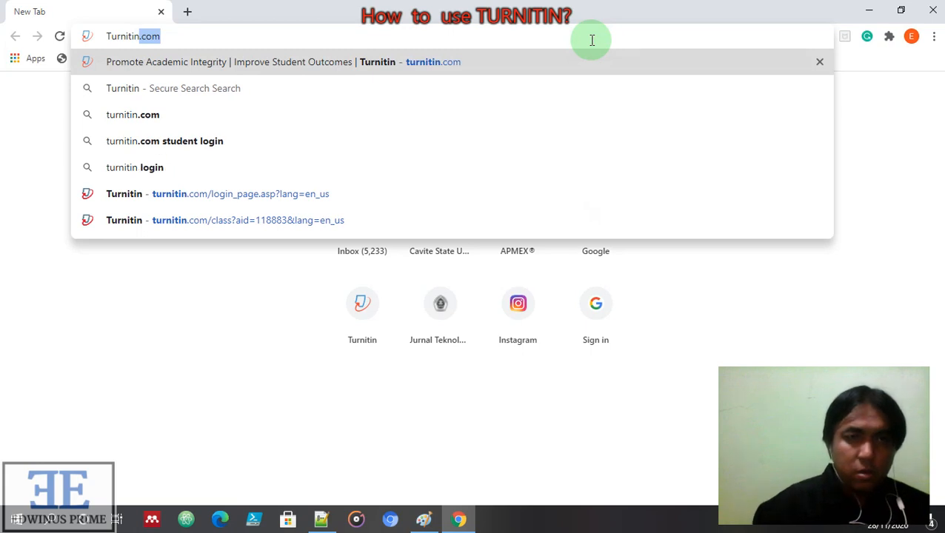
click(370, 61)
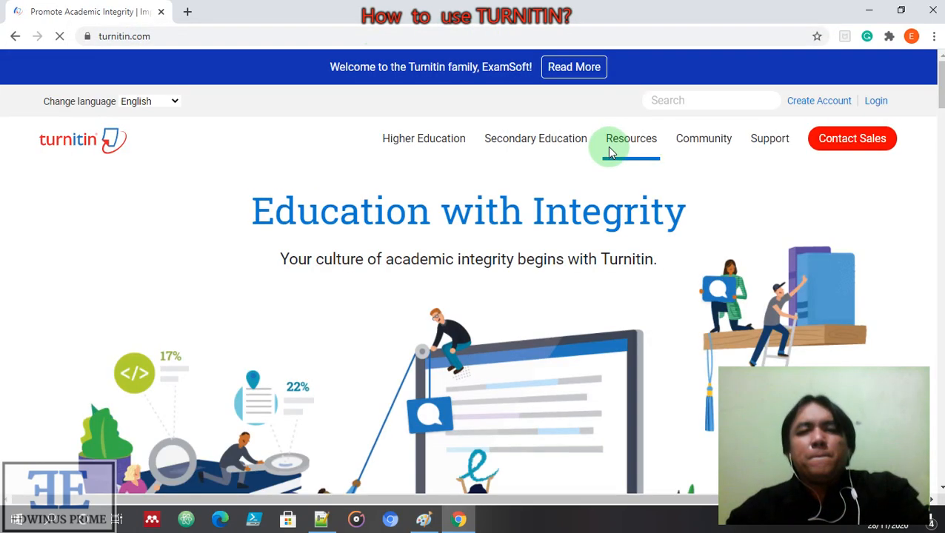
Log in to Turnitin as the student using the saved credentials
click(878, 102)
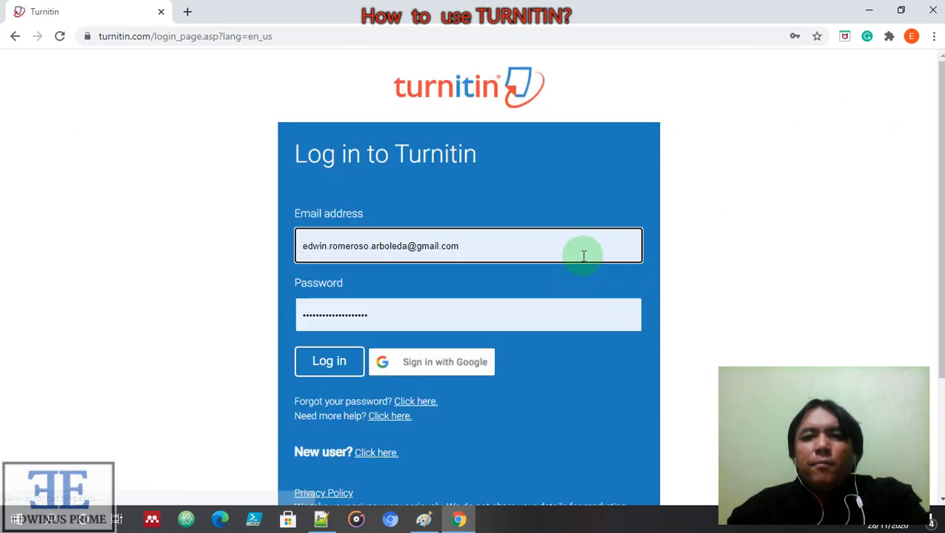
click(407, 320)
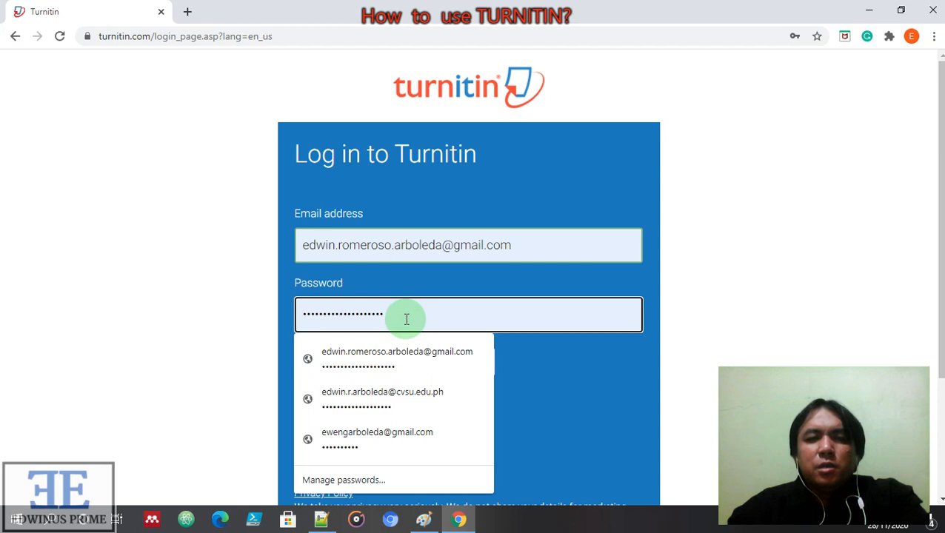
click(594, 348)
click(340, 366)
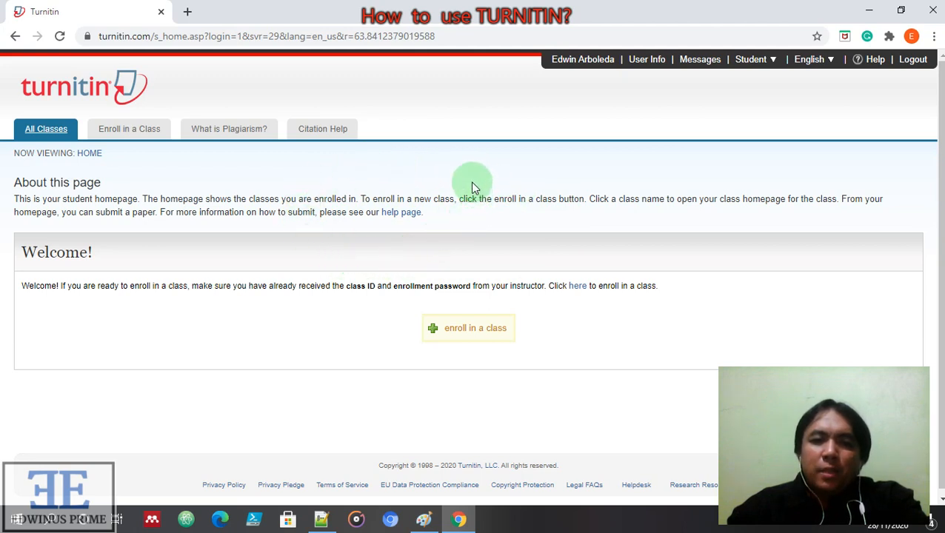
Check the notes and role menu, staying as Student, then open the Enroll in a class form
click(321, 520)
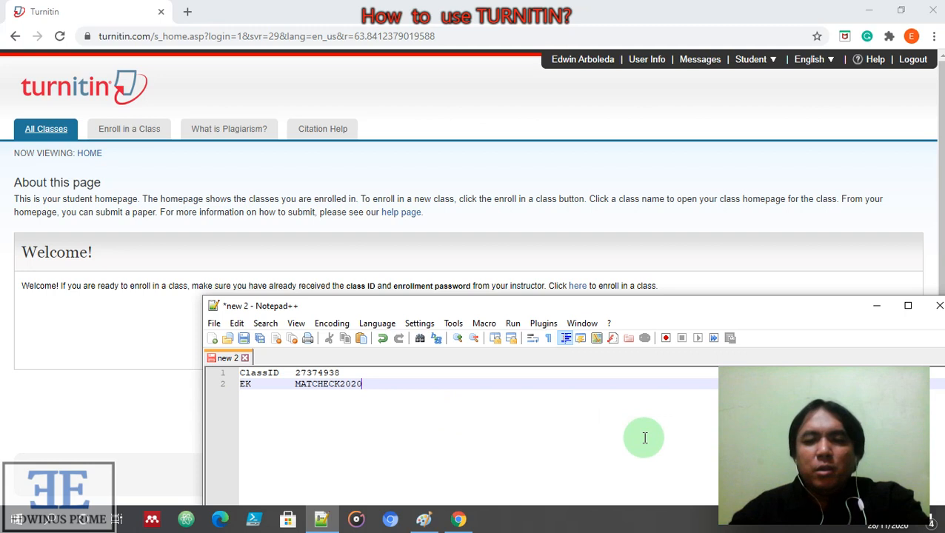
click(877, 305)
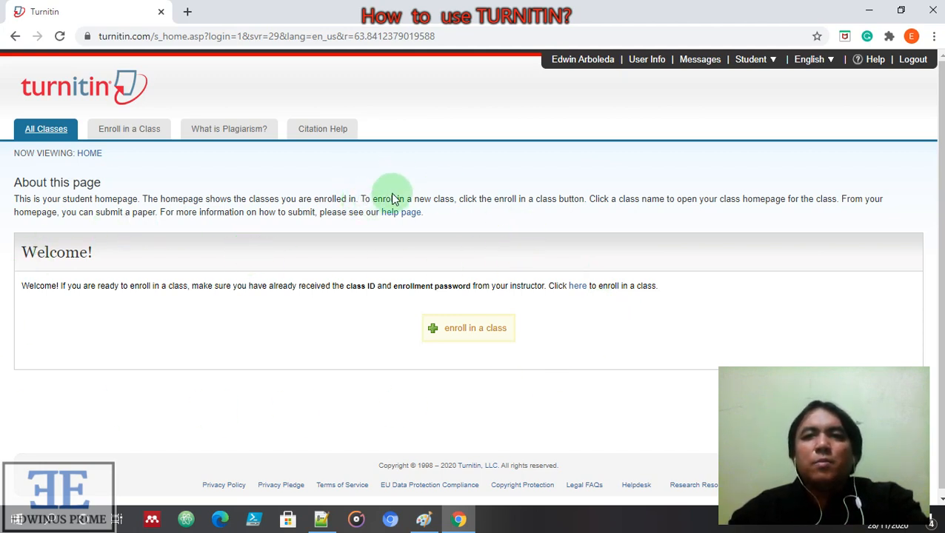
click(772, 67)
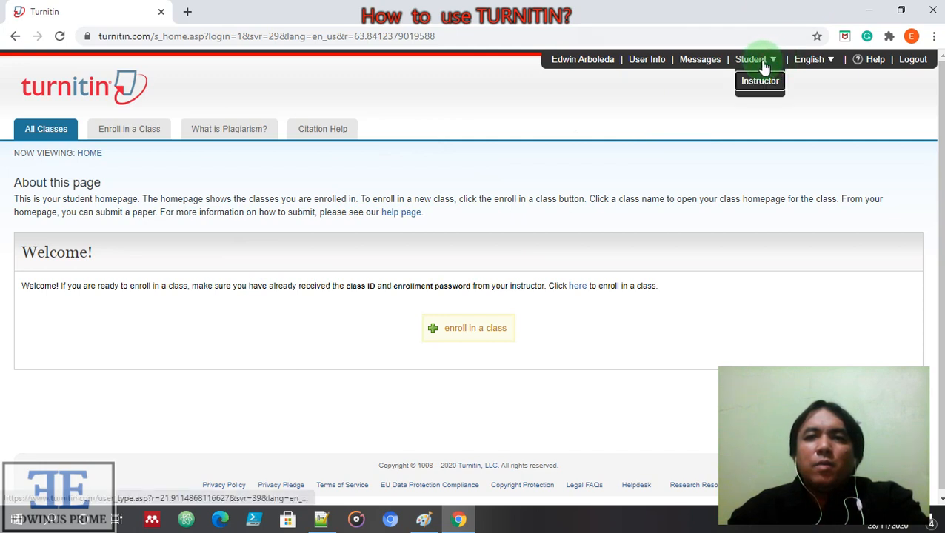
click(763, 65)
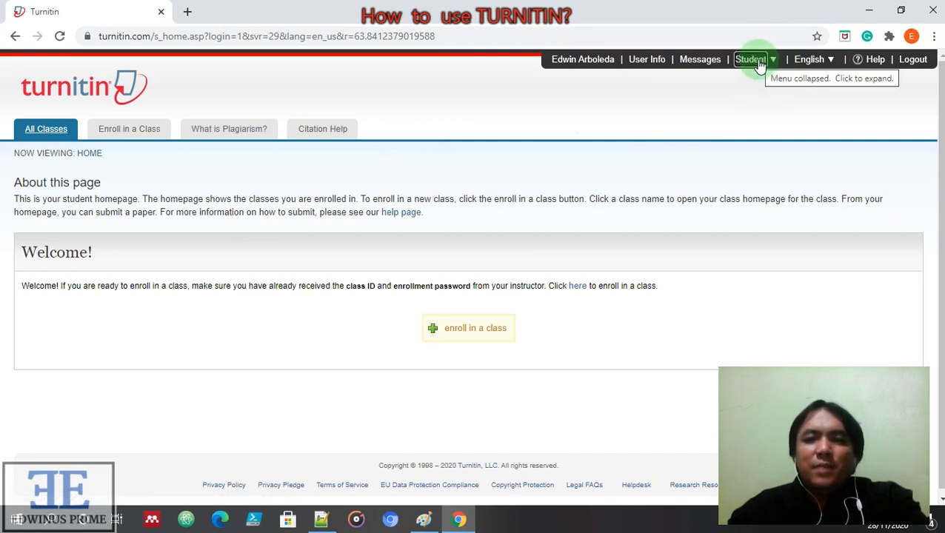
click(494, 331)
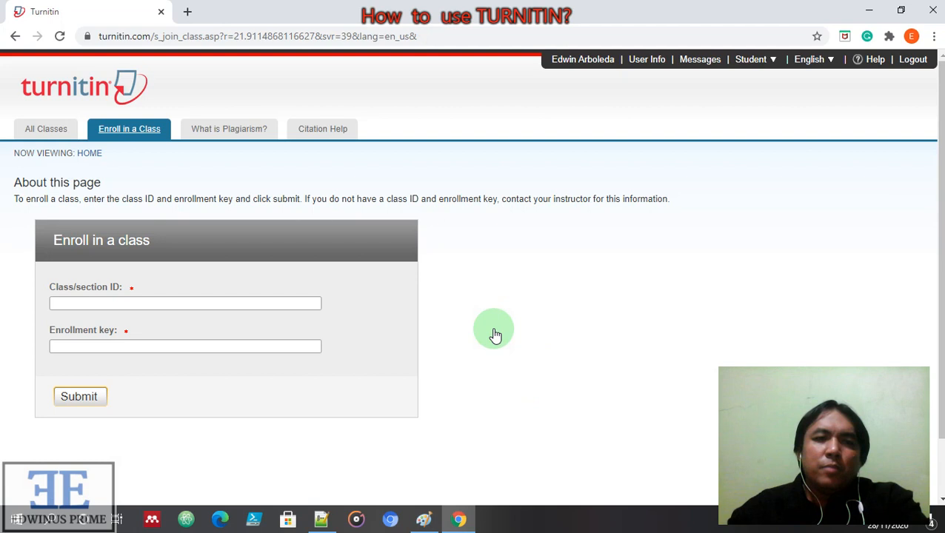
Copy the class ID from the Notepad++ notes into the Class/section ID field
click(322, 519)
drag(675, 304, 831, 200)
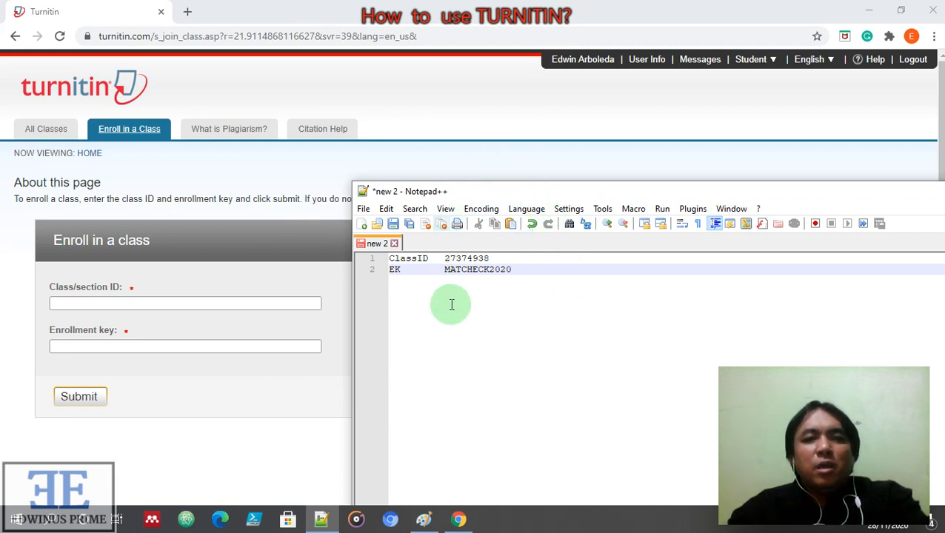
drag(494, 258, 434, 257)
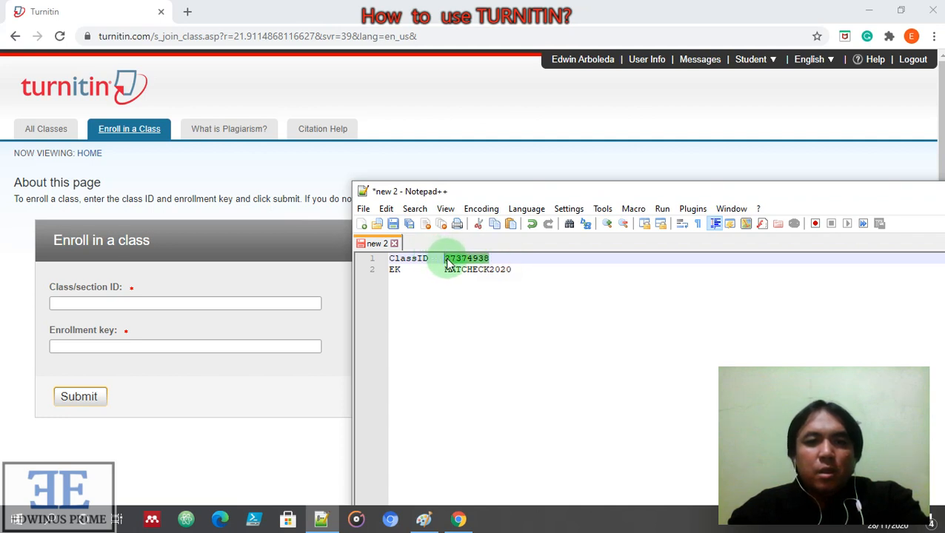
right_click(447, 263)
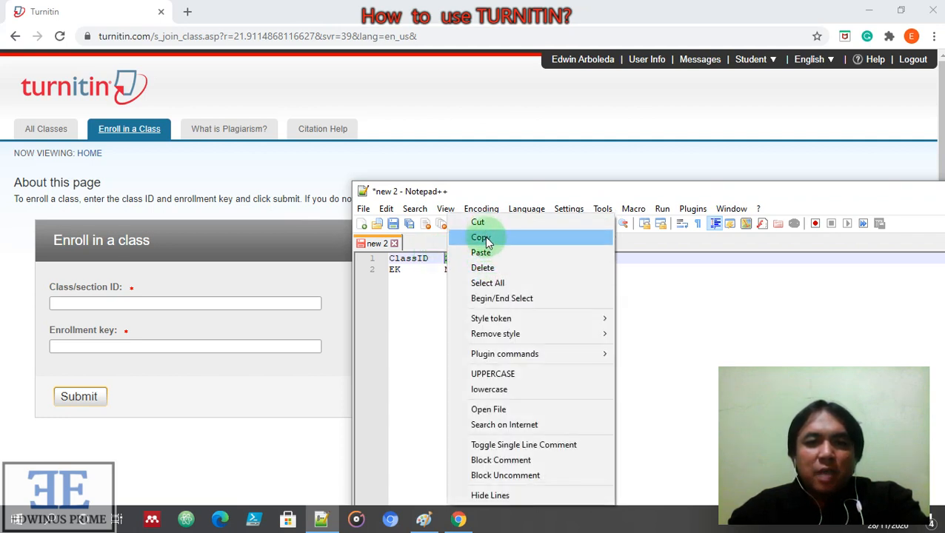
click(481, 238)
click(216, 302)
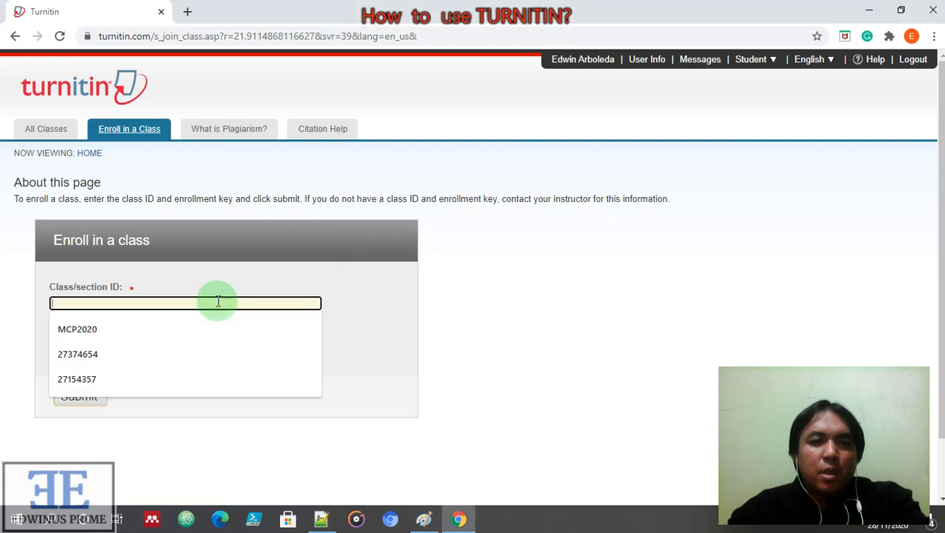
right_click(217, 301)
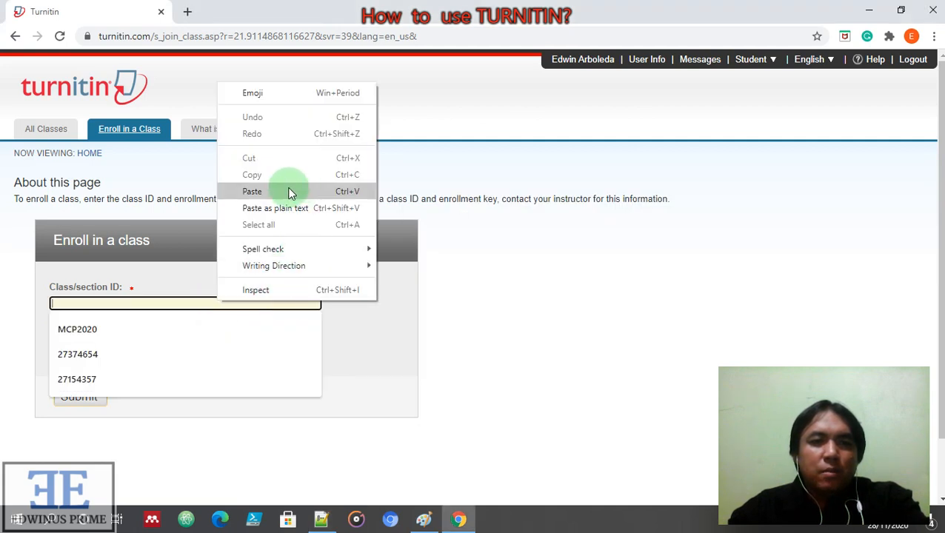
click(291, 193)
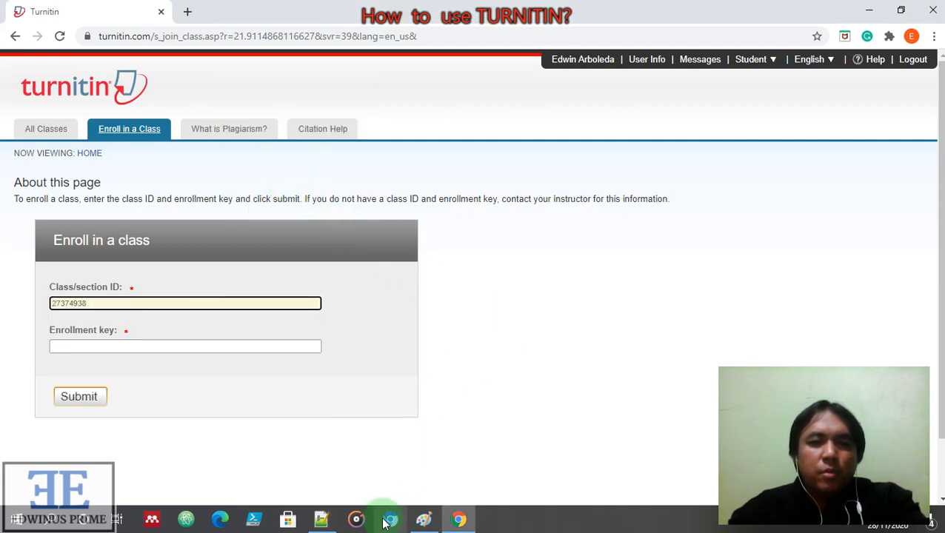
Copy the enrollment key from the notes into the Enrollment key field and submit
click(322, 519)
drag(512, 269, 448, 270)
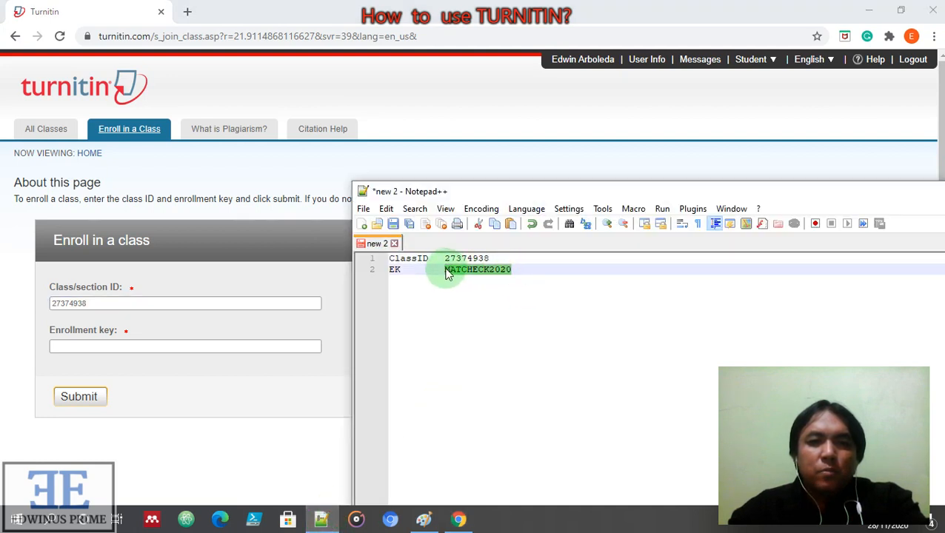
right_click(448, 271)
click(474, 239)
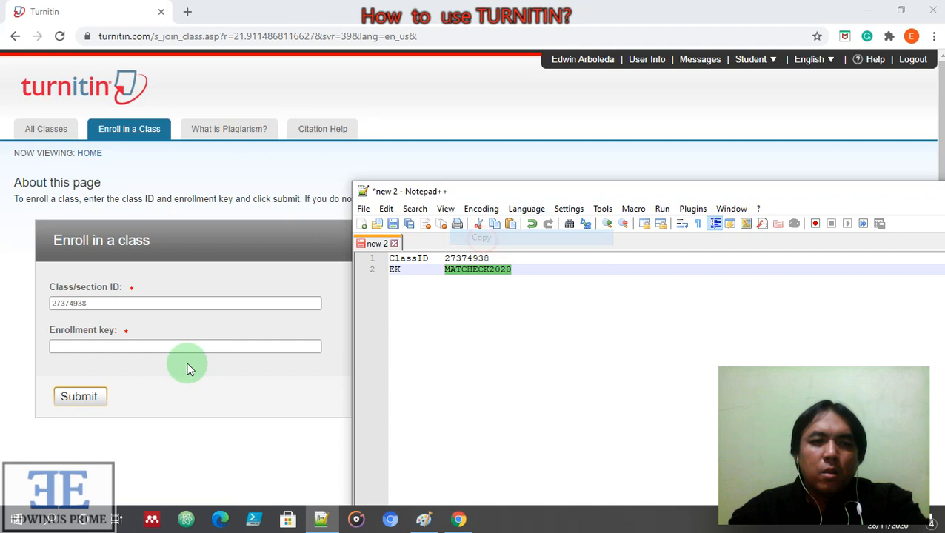
click(162, 341)
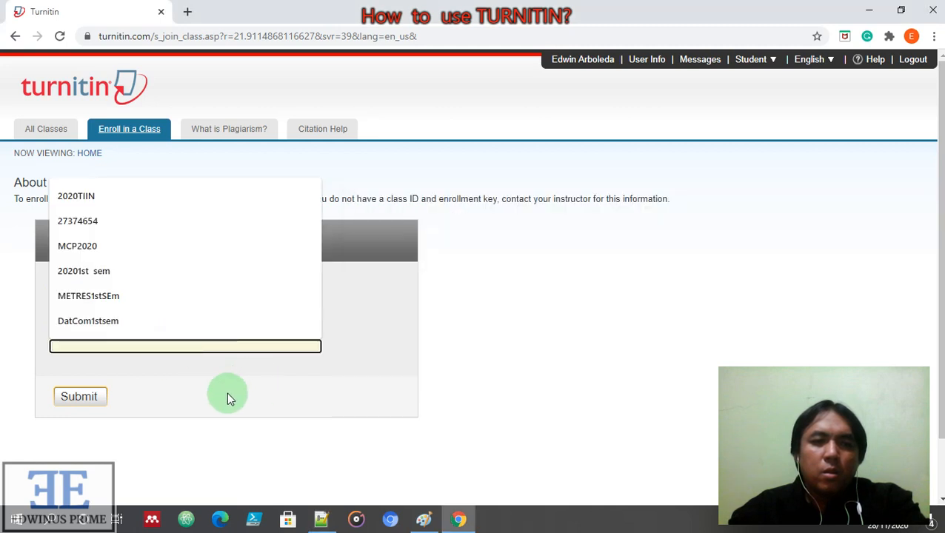
right_click(136, 347)
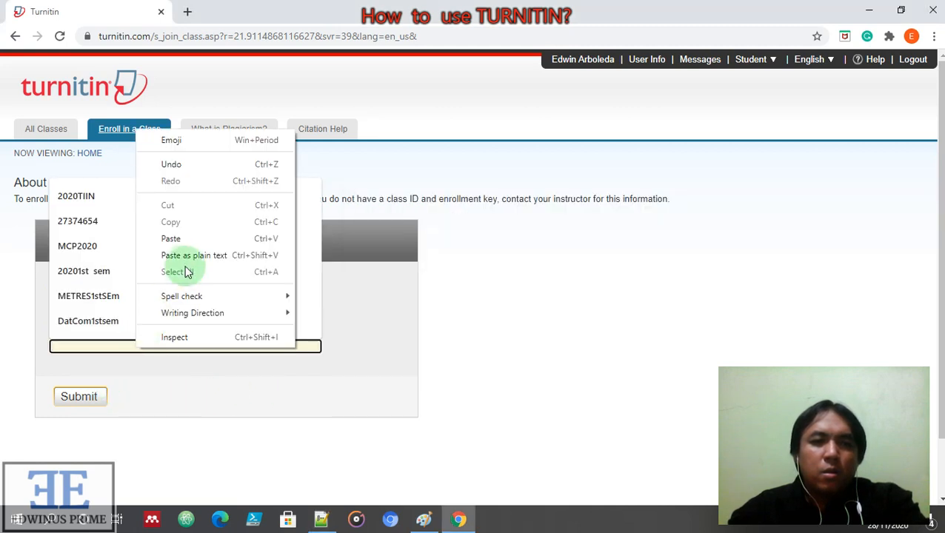
click(175, 239)
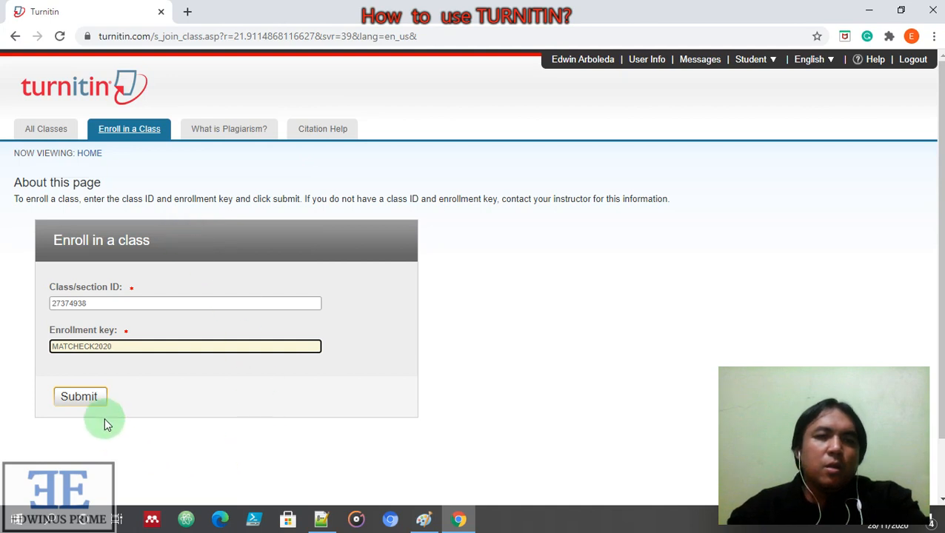
click(80, 398)
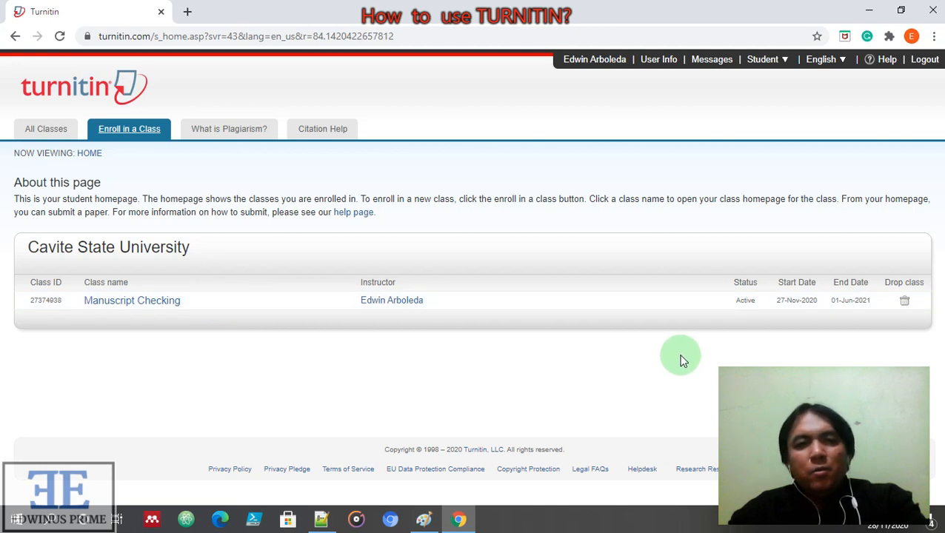
Open the Manuscript Checking class homepage to see Paper 1 due 05-Dec-2020
click(154, 308)
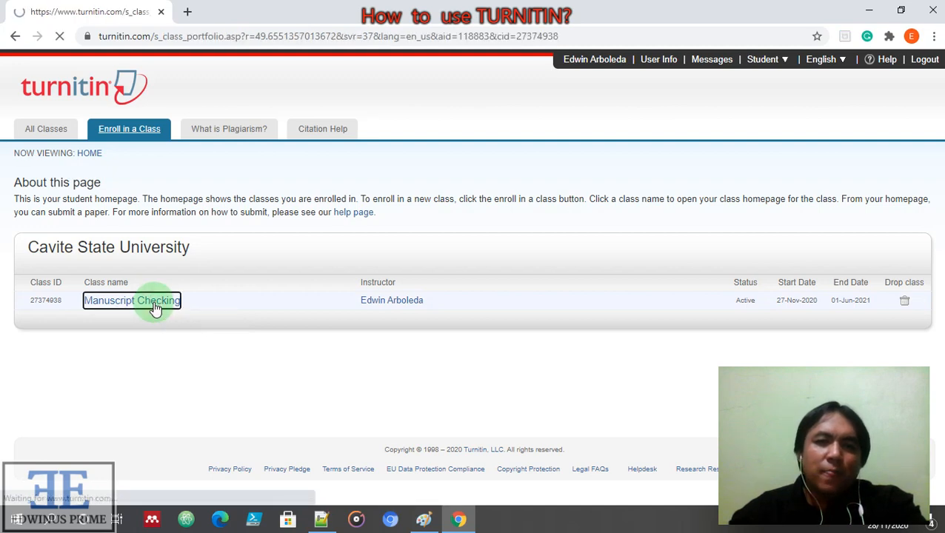
scroll(520, 333, down, 2)
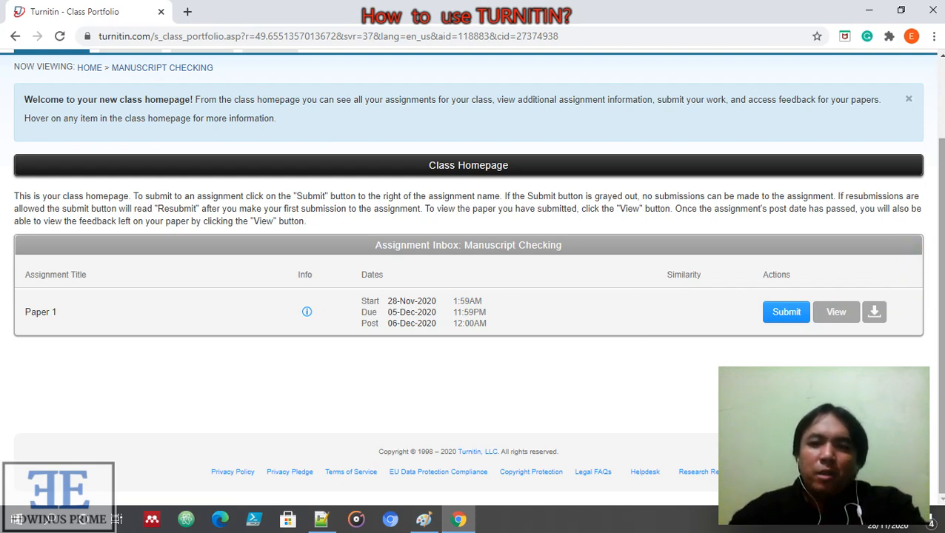
Start the Paper 1 submission, enter 'Paper 1' as the submission title, and review the upload requirements
click(785, 314)
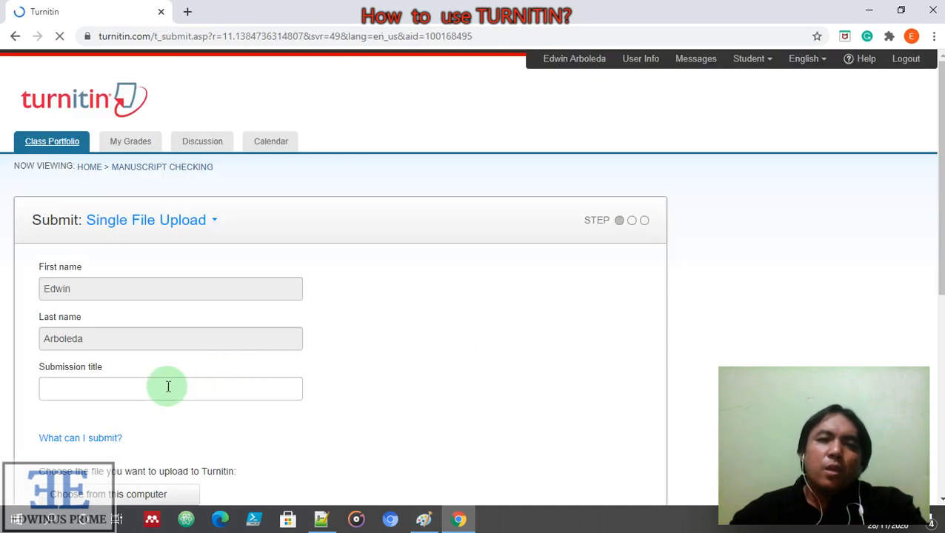
click(168, 386)
click(394, 355)
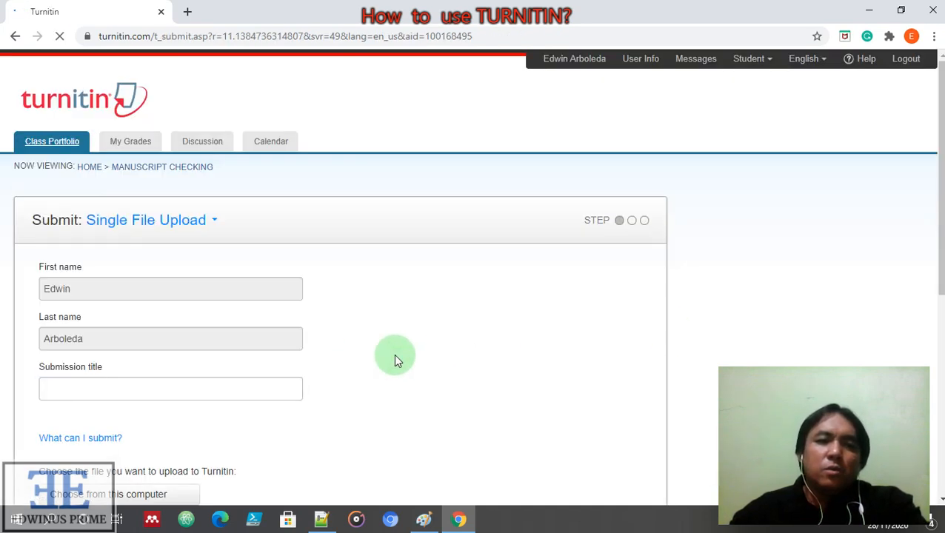
scroll(395, 360, down, 3)
scroll(407, 352, up, 1)
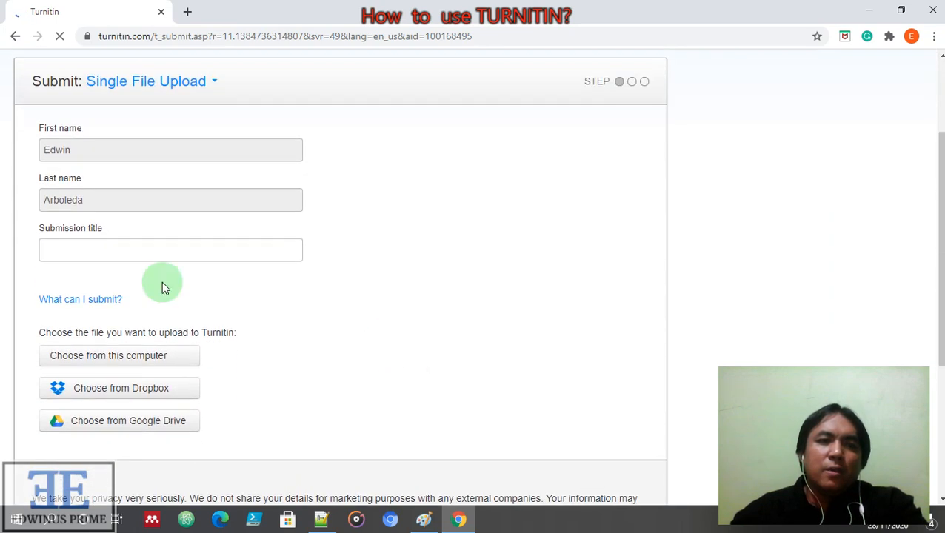
click(105, 252)
text(Pa)
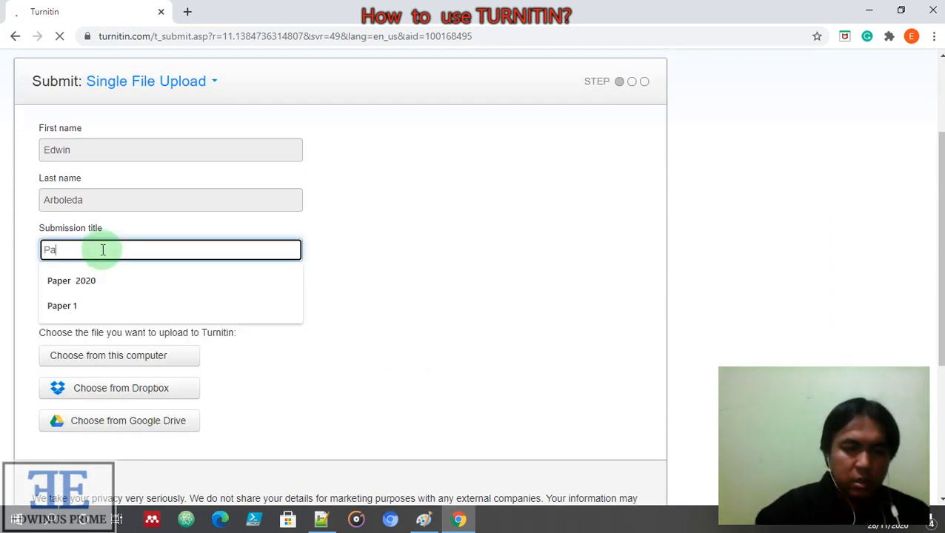
text(per )
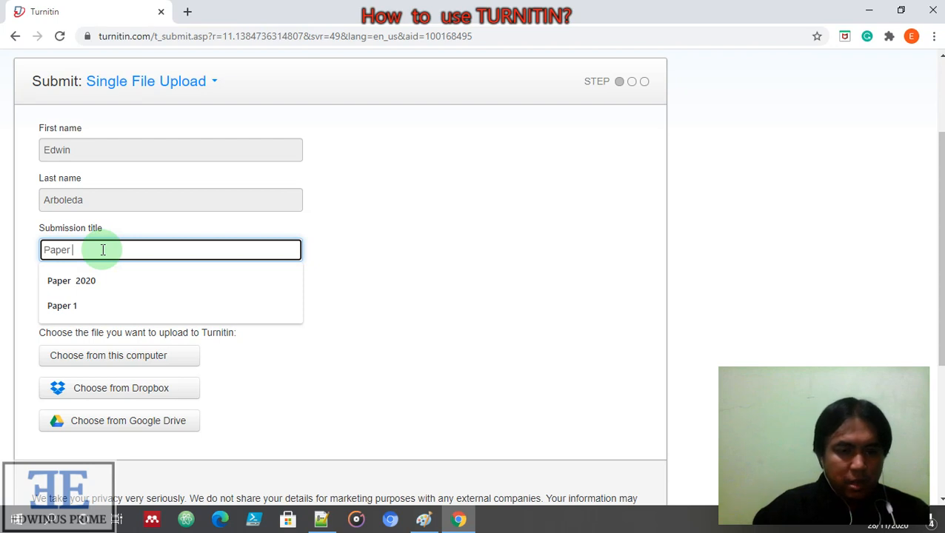
text(1)
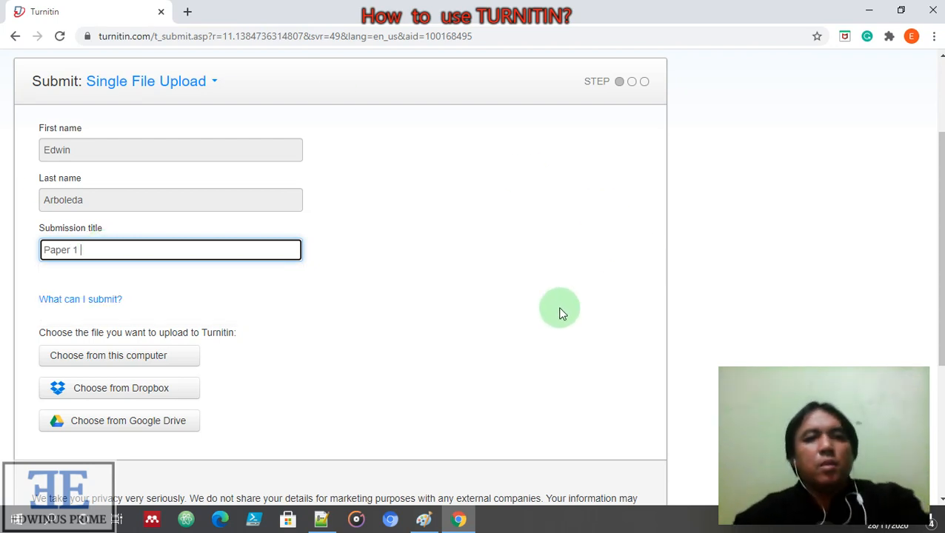
click(491, 330)
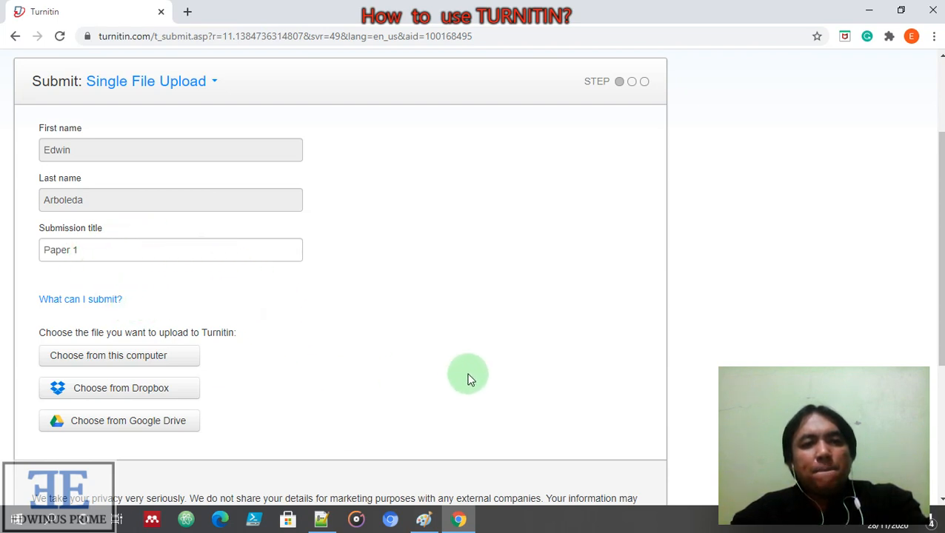
click(101, 300)
scroll(436, 299, down, 2)
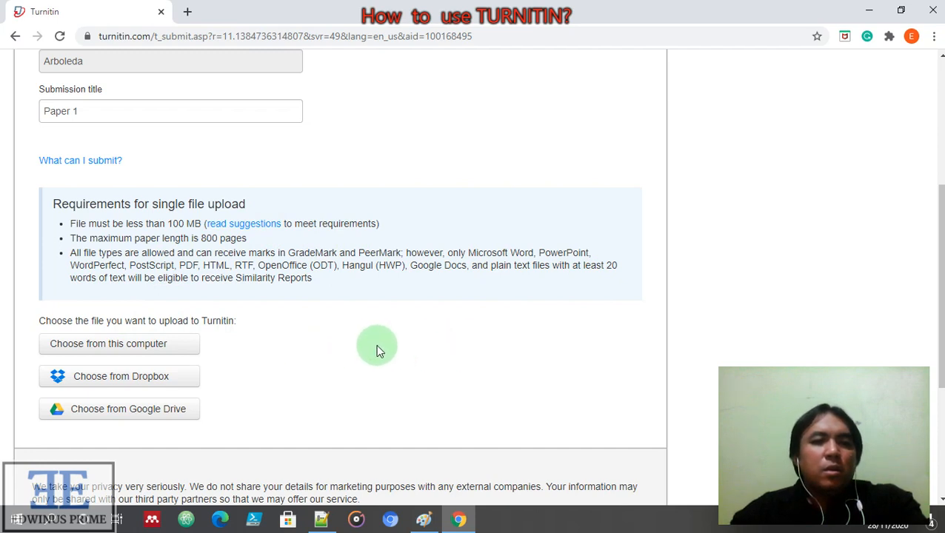
Attach MJST Orbital Shaker.docx from Documents > 1- Project Youtube > Video 6 to the upload form
click(145, 348)
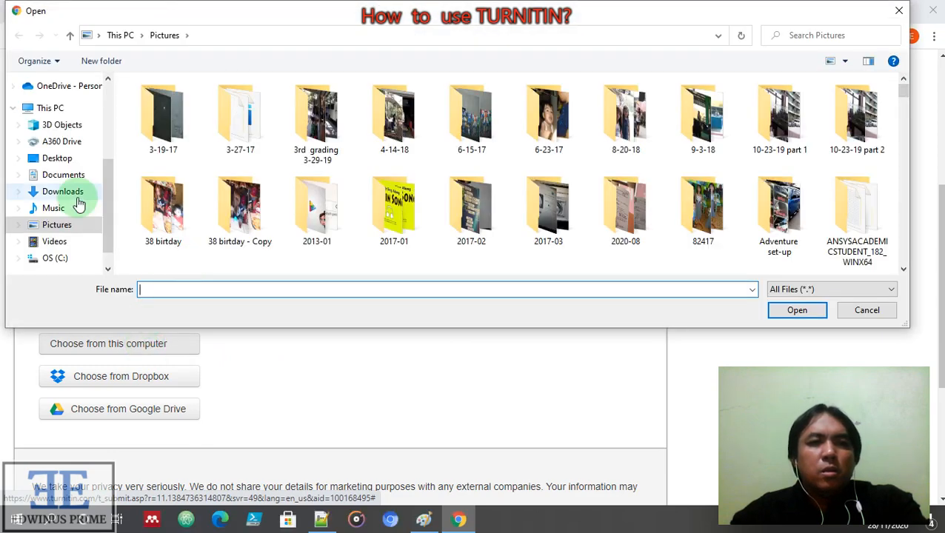
click(62, 173)
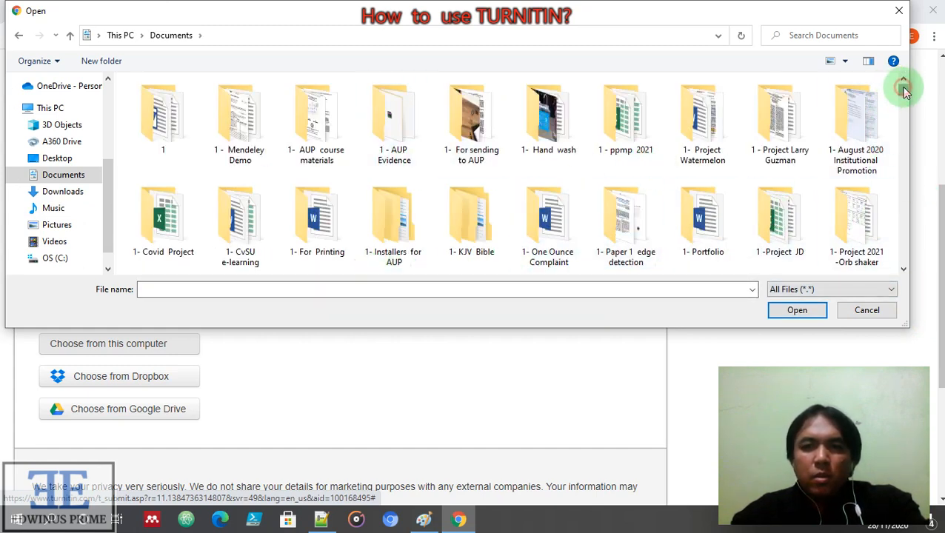
scroll(904, 89, down, 1)
scroll(538, 207, down, 3)
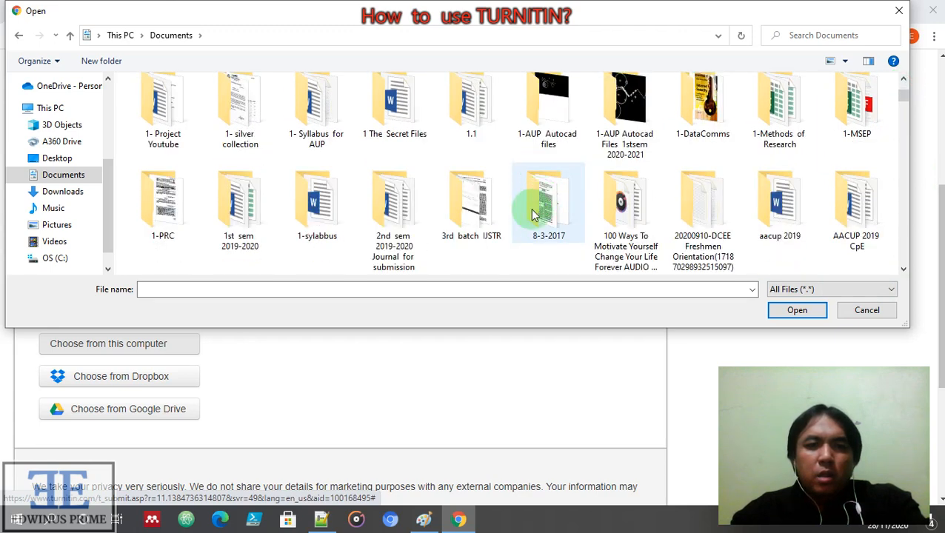
double_click(158, 111)
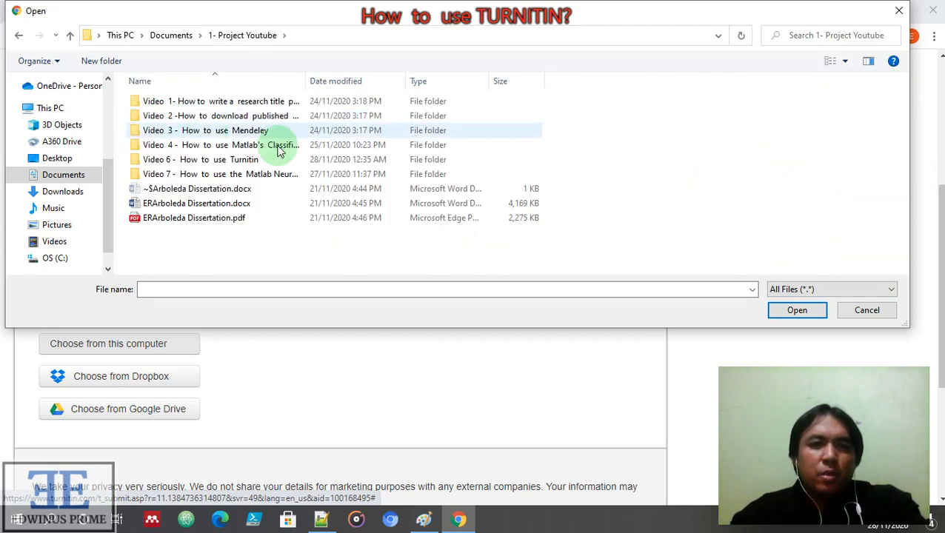
double_click(190, 163)
click(223, 103)
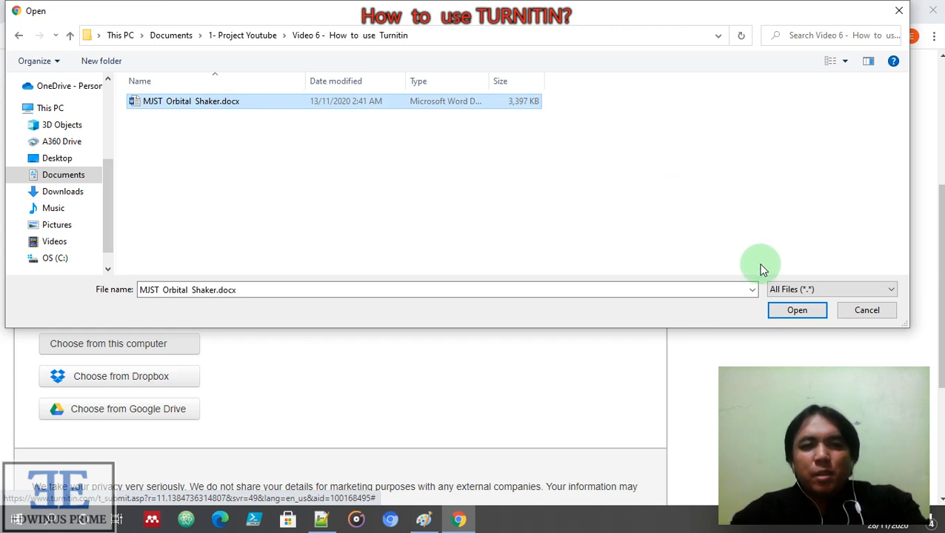
click(791, 314)
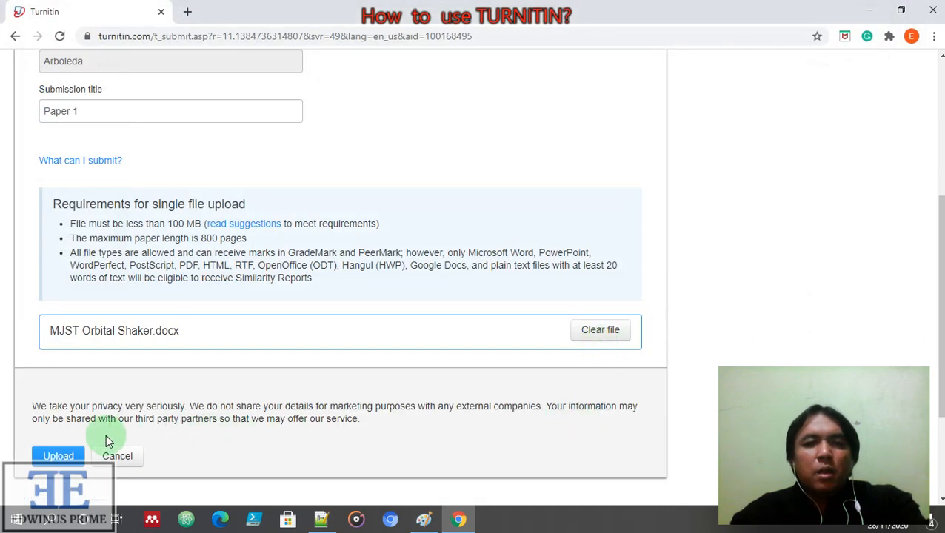
Upload MJST Orbital Shaker.docx and wait for its 15-page, 2555-word preview
click(58, 457)
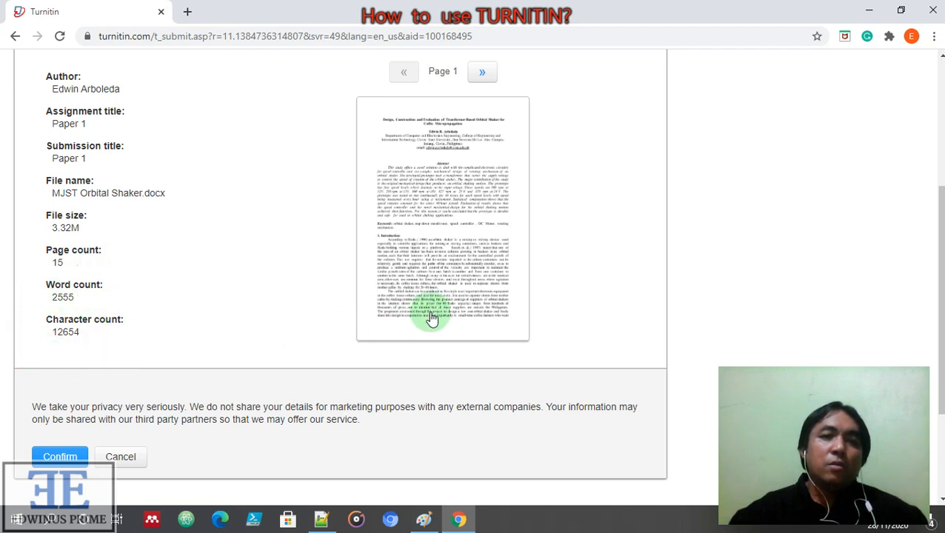
Confirm the Paper 1 submission, review the digital receipt, and return to the assignment list
click(52, 458)
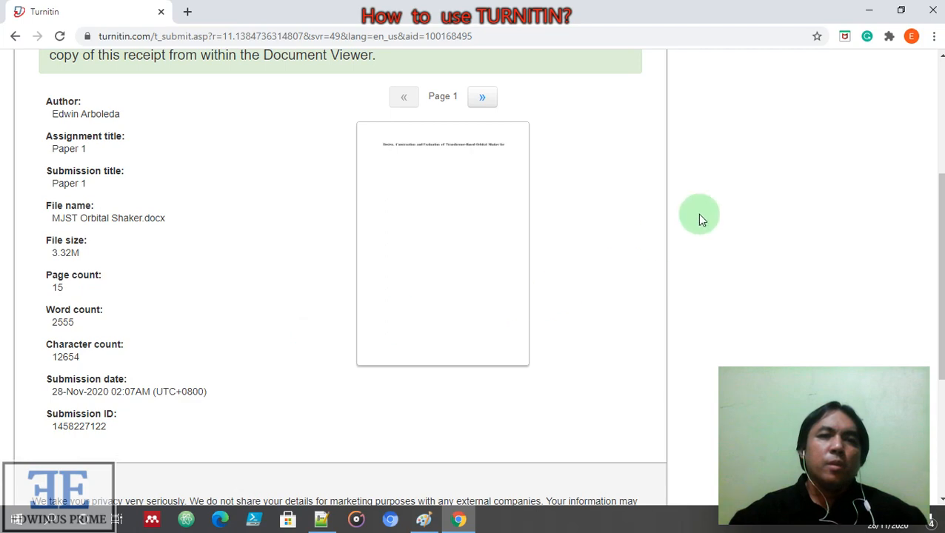
scroll(655, 216, up, 3)
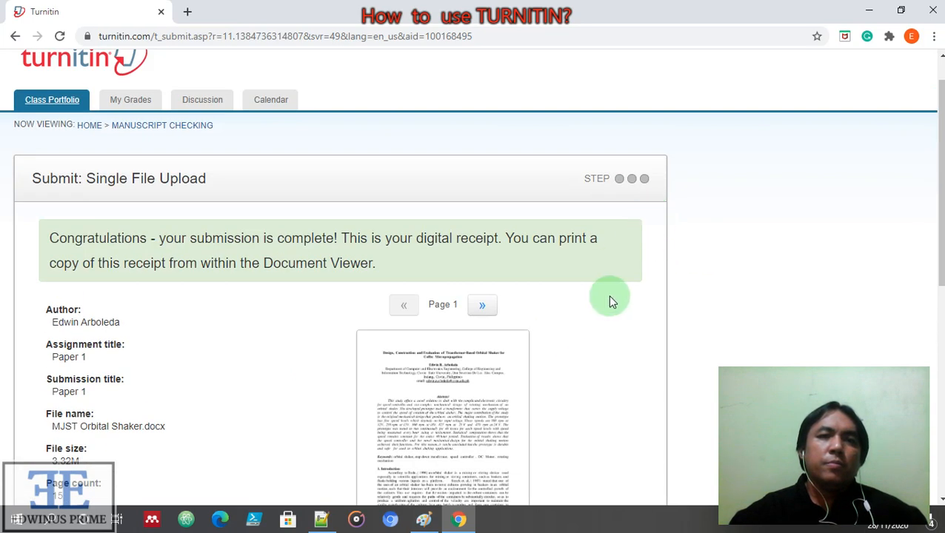
scroll(612, 298, down, 6)
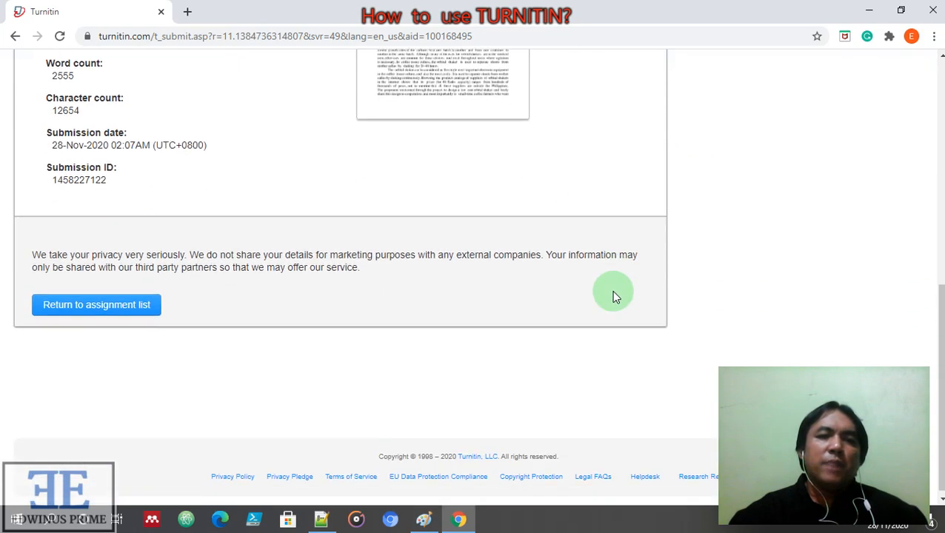
scroll(481, 307, up, 6)
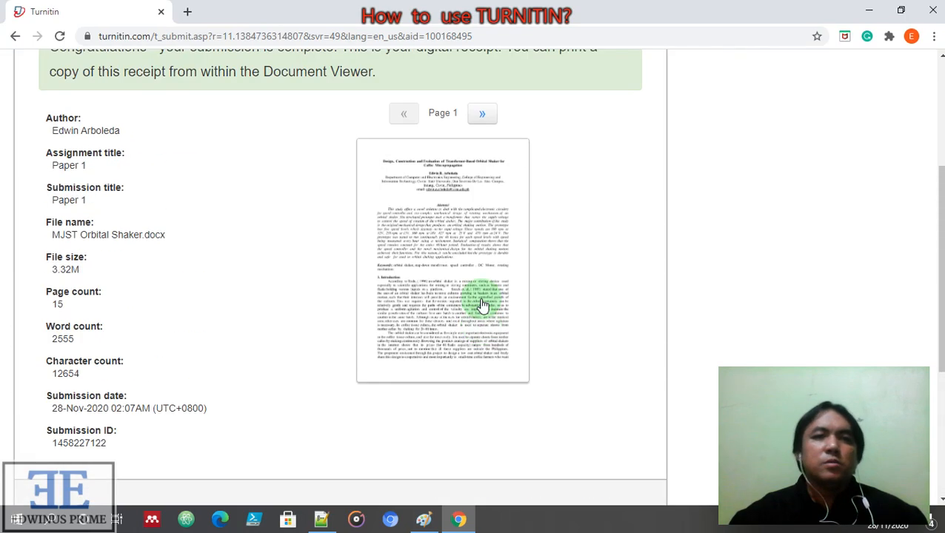
scroll(504, 303, down, 6)
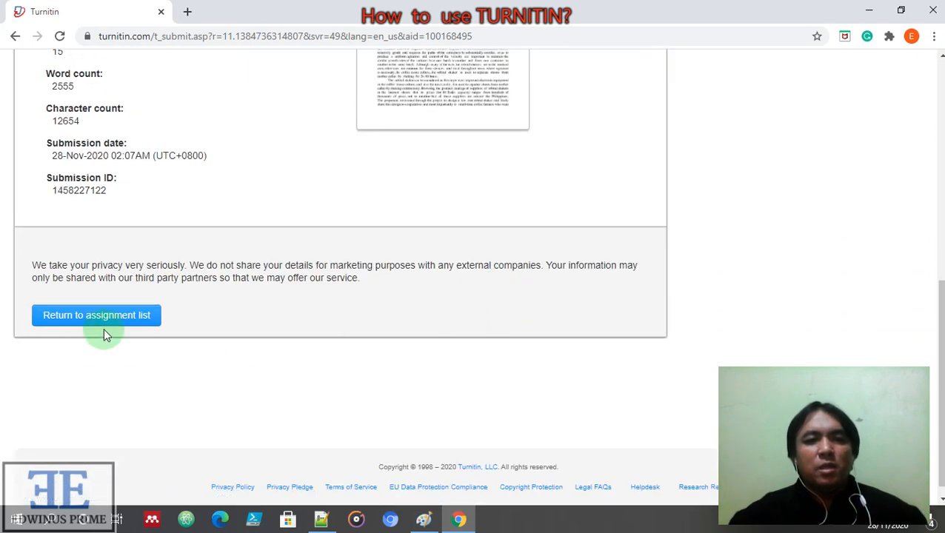
click(109, 323)
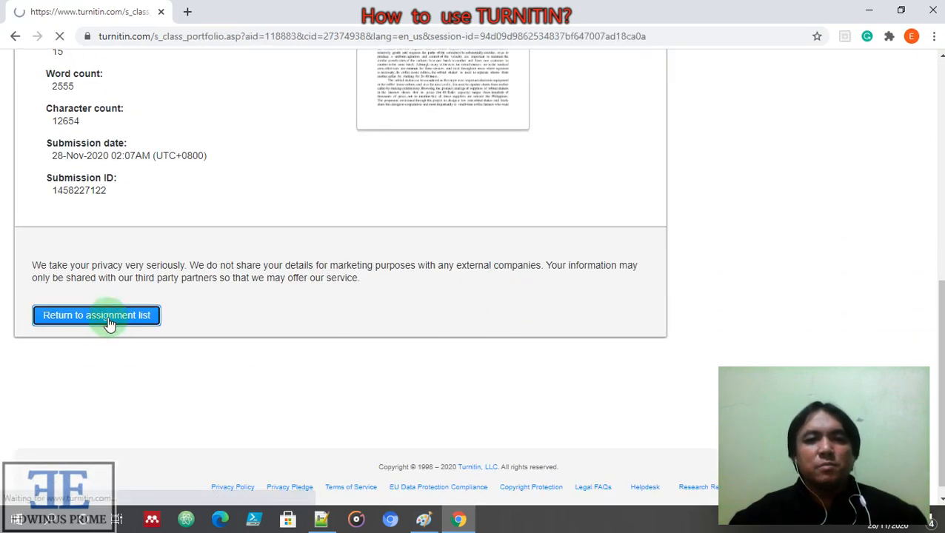
Scroll the Manuscript Checking homepage to check Paper 1's similarity status, still Processing
scroll(582, 400, down, 3)
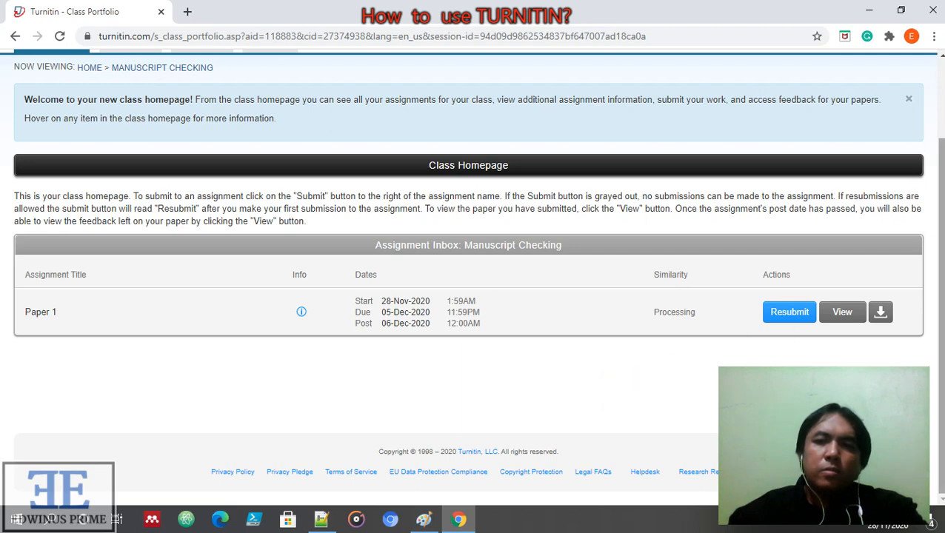
mouse_move(940, 201)
mouse_down()
mouse_move(940, 103)
mouse_move(934, 161)
mouse_move(922, 177)
mouse_move(934, 202)
mouse_up()
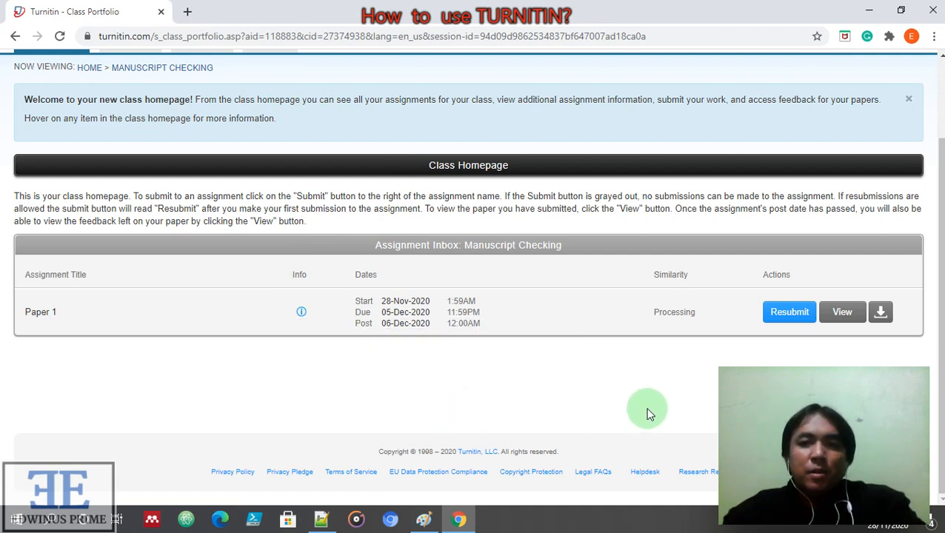
Open Paper 1 in Feedback Studio, minimize it, then reopen the report showing similarity 8
click(843, 312)
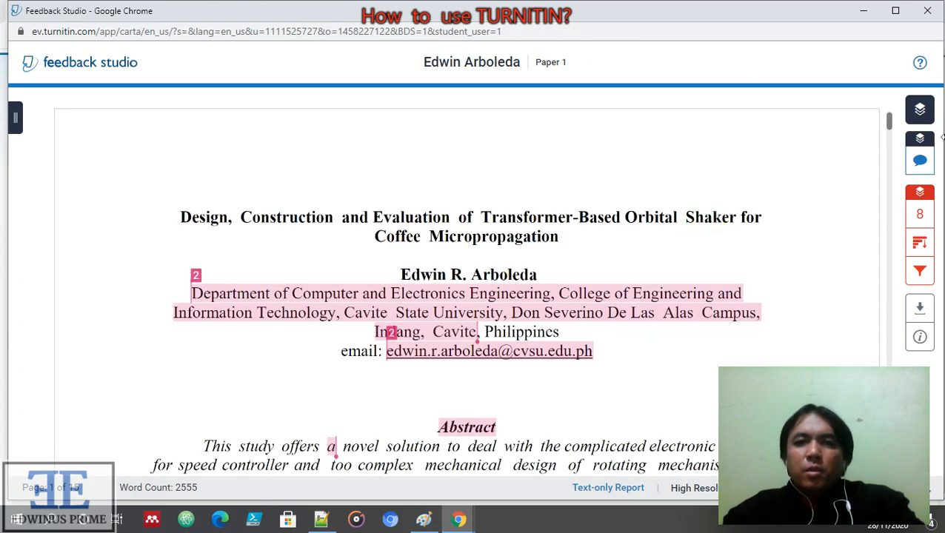
click(865, 12)
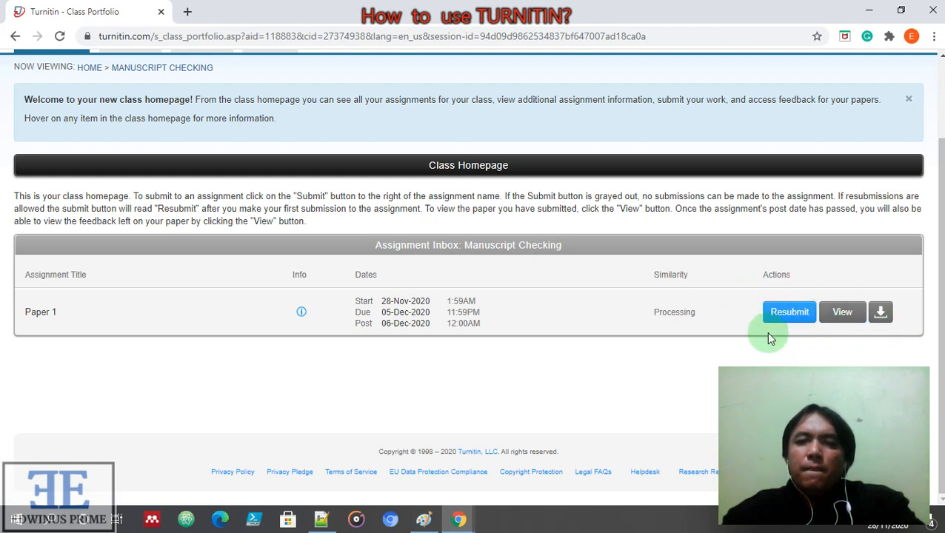
click(842, 318)
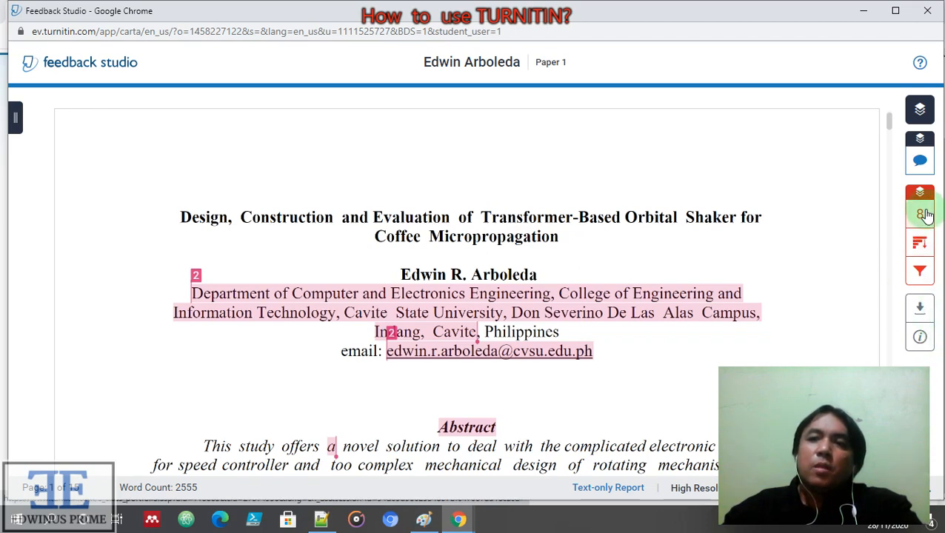
Show the match overview, jump to the 2% student paper match, and close its source preview
click(923, 214)
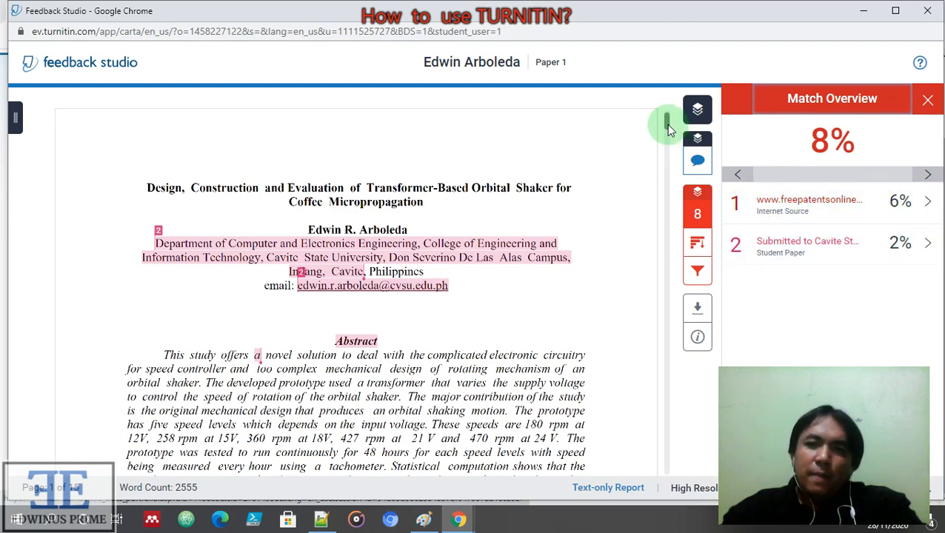
drag(668, 127, 667, 141)
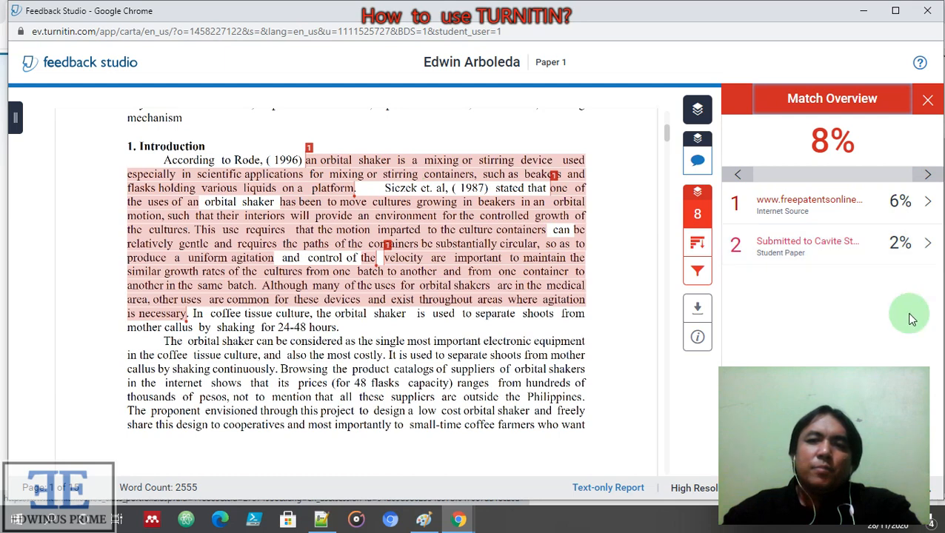
click(797, 252)
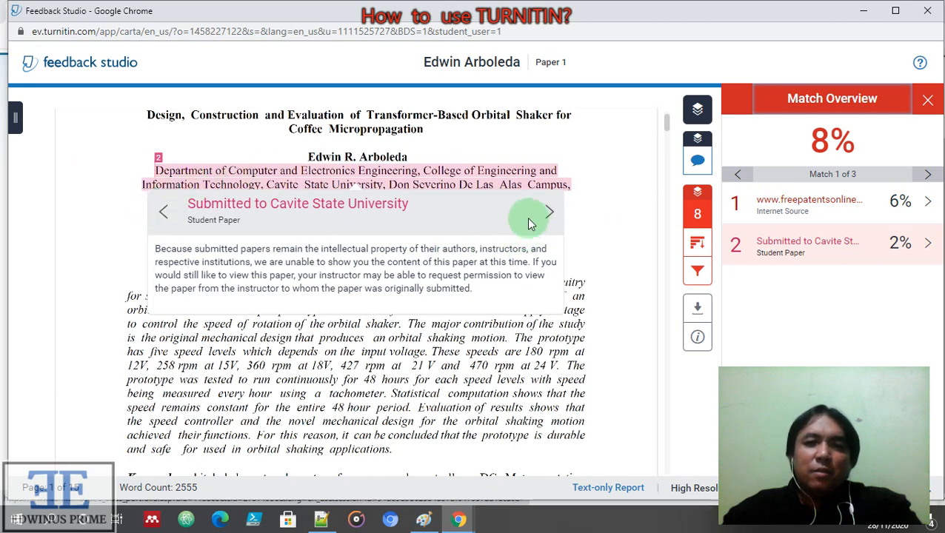
click(592, 266)
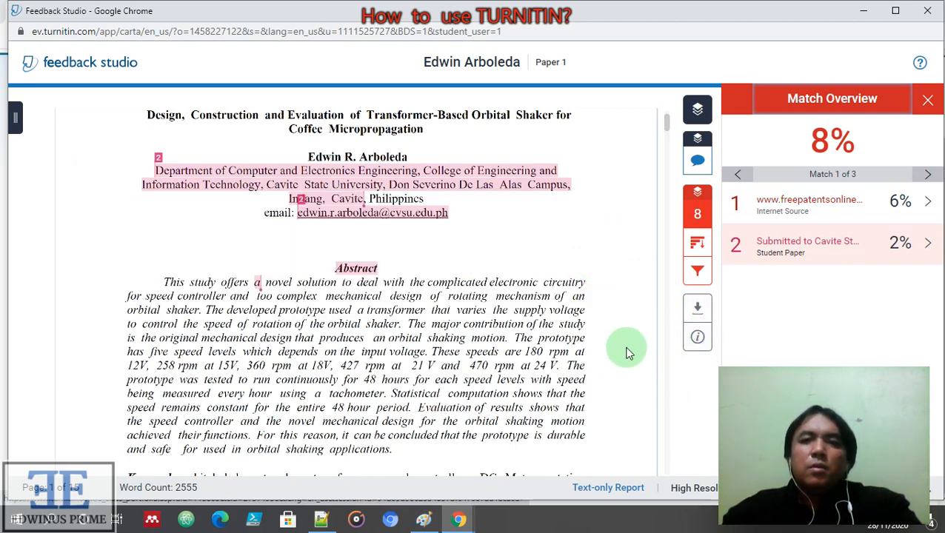
List all sources, including freepatentsonline 6% and delphion.com 5%, then view the report's filter settings
click(698, 246)
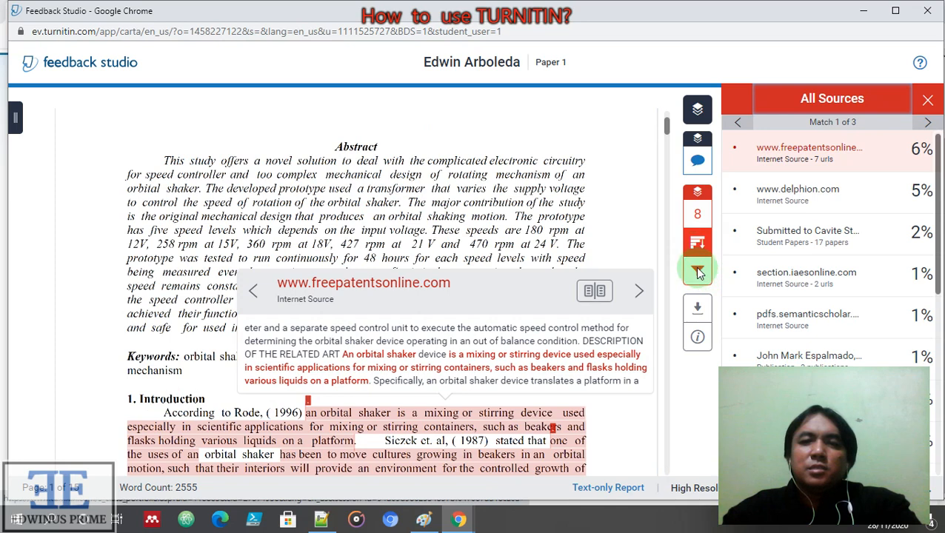
scroll(802, 232, down, 4)
scroll(861, 241, up, 5)
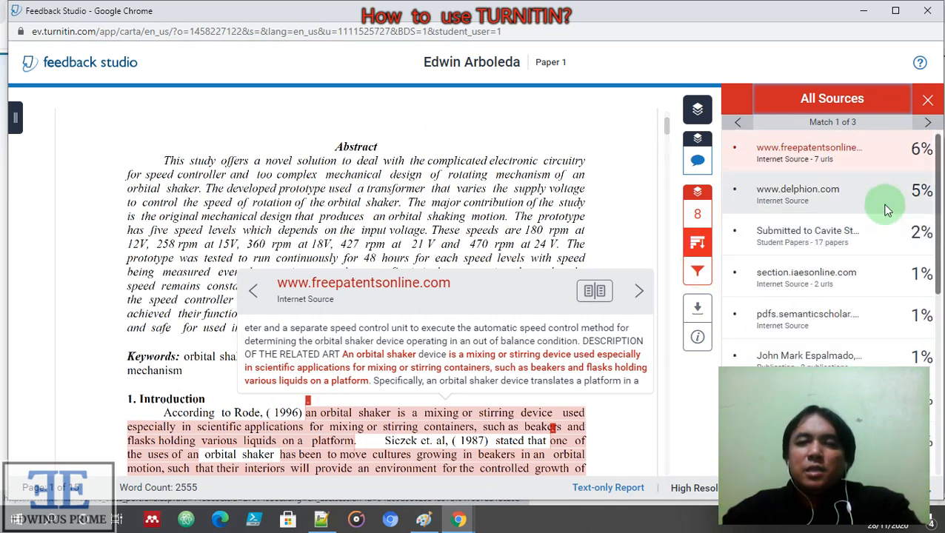
click(696, 273)
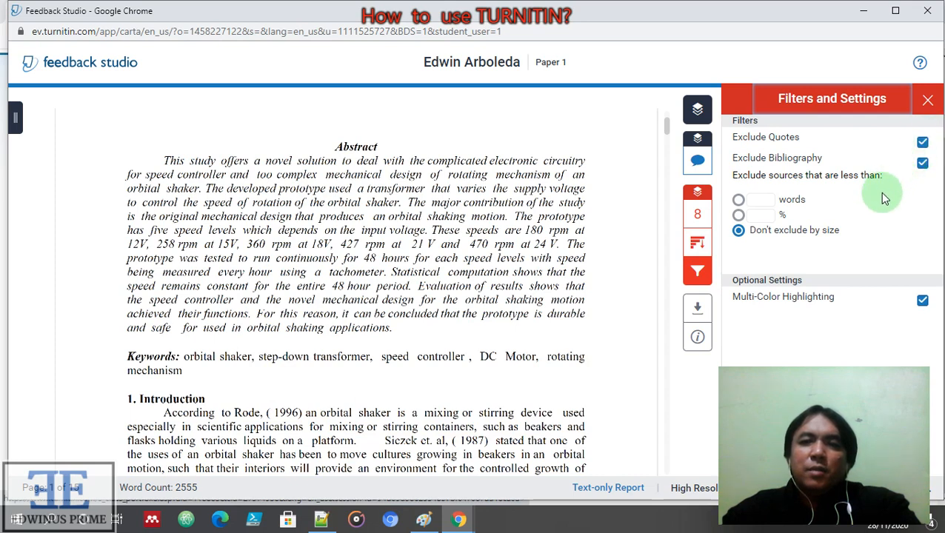
Download the report's current view as Paper 1.pdf and open the 17-page PDF in Chrome
click(698, 309)
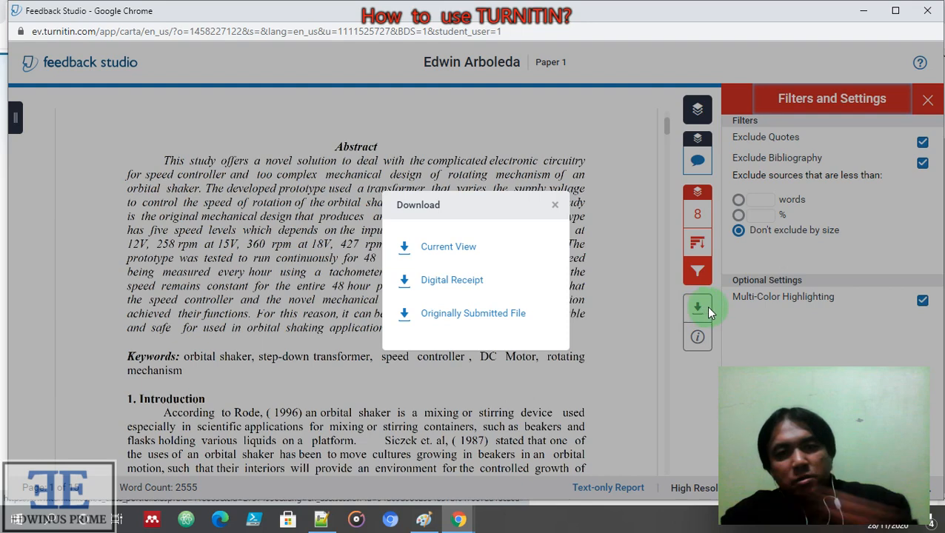
click(453, 248)
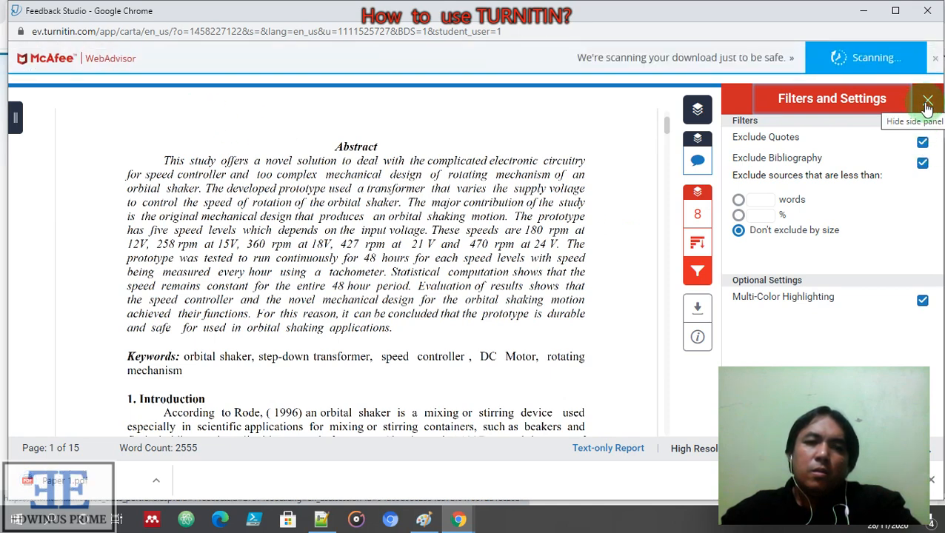
click(94, 480)
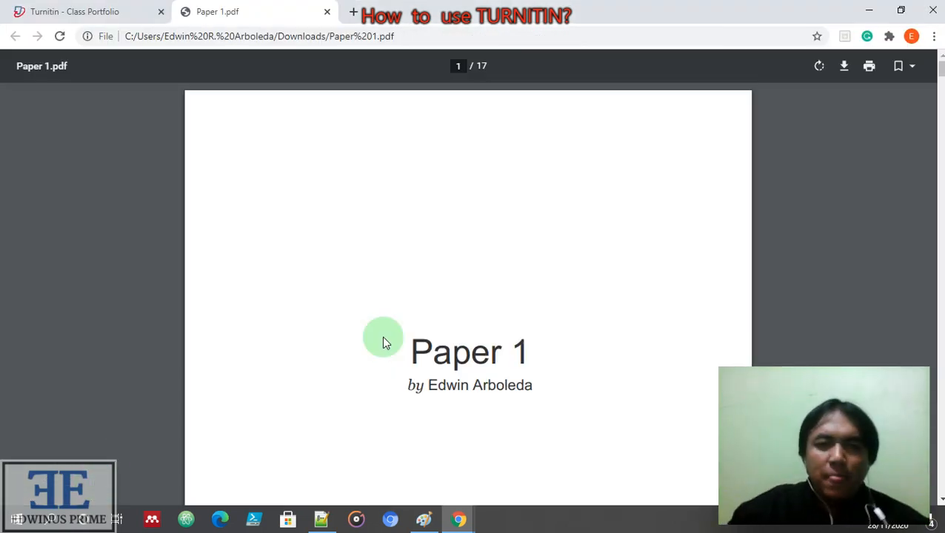
scroll(635, 346, down, 7)
scroll(637, 342, up, 7)
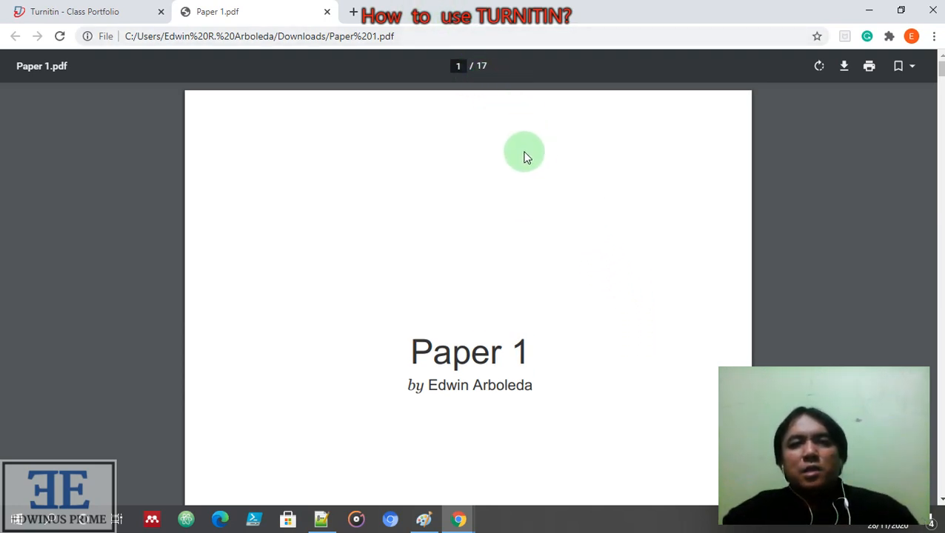
scroll(531, 158, down, 6)
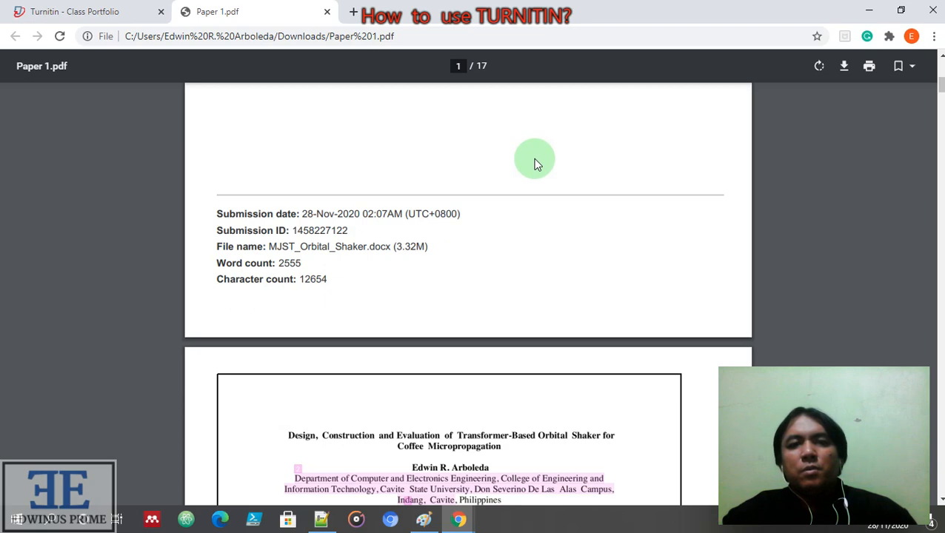
scroll(537, 163, down, 5)
scroll(537, 163, down, 4)
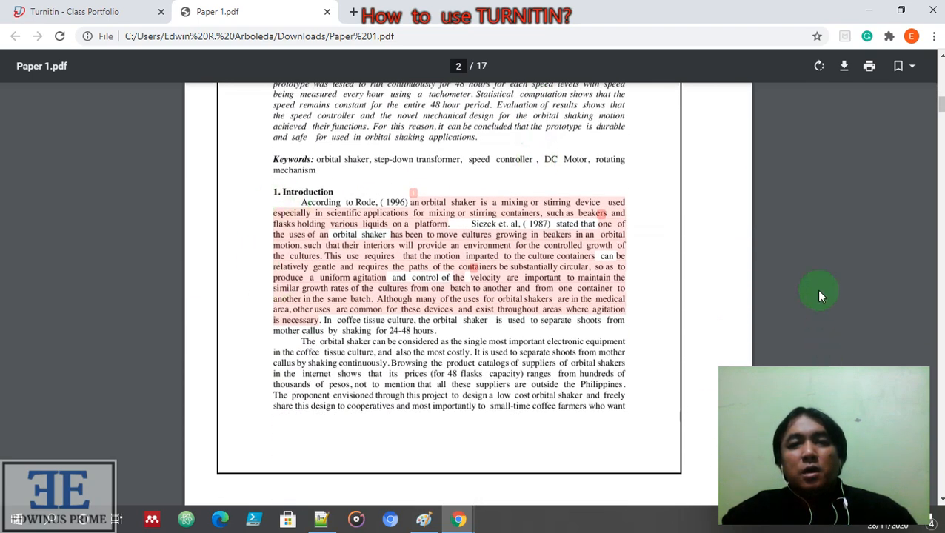
scroll(493, 214, down, 4)
scroll(496, 220, down, 8)
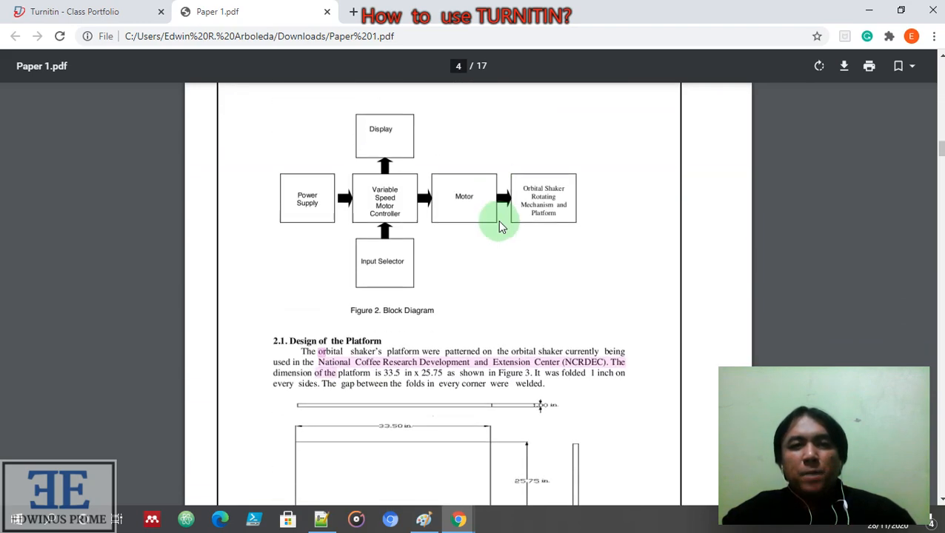
scroll(501, 226, down, 10)
scroll(501, 225, down, 10)
scroll(500, 223, down, 10)
scroll(503, 223, down, 10)
scroll(502, 224, down, 10)
scroll(508, 224, down, 10)
scroll(508, 224, down, 10)
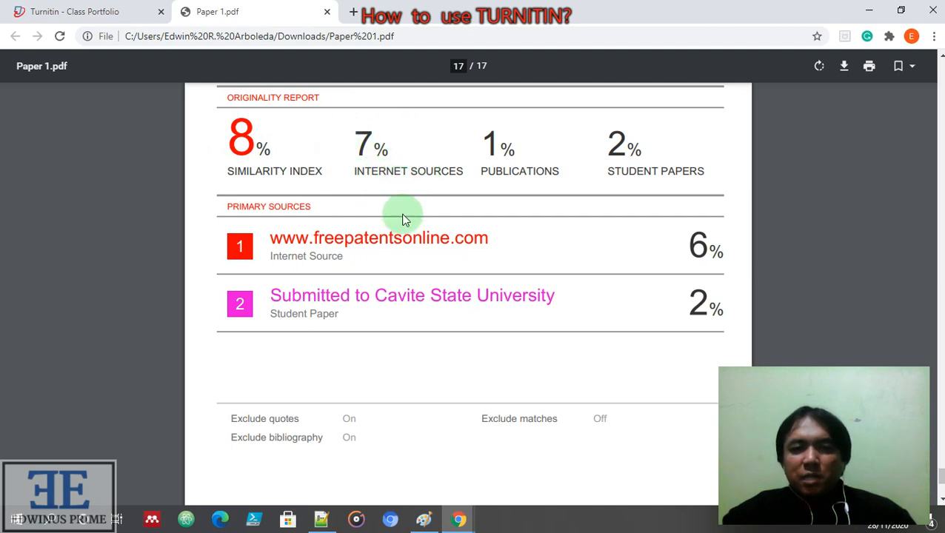
scroll(474, 355, down, 3)
scroll(486, 359, down, 1)
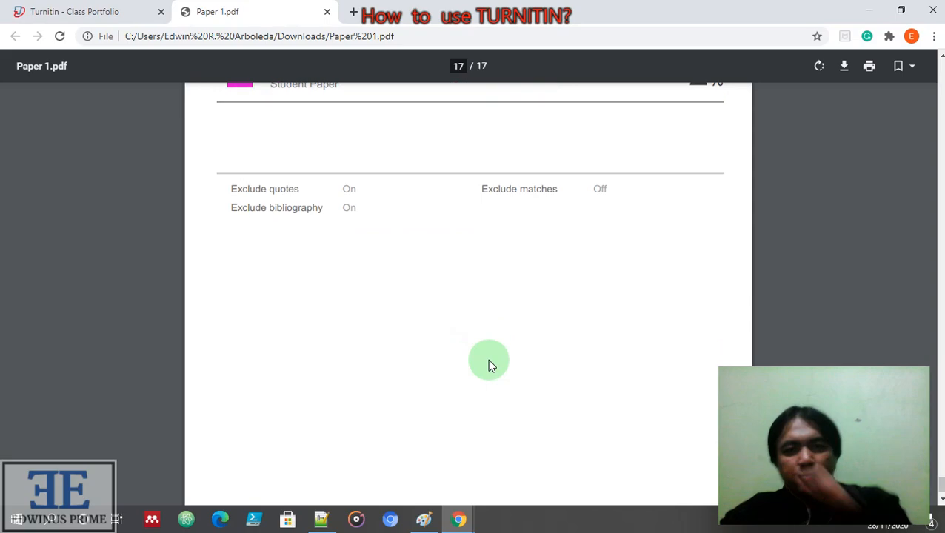
scroll(515, 323, up, 15)
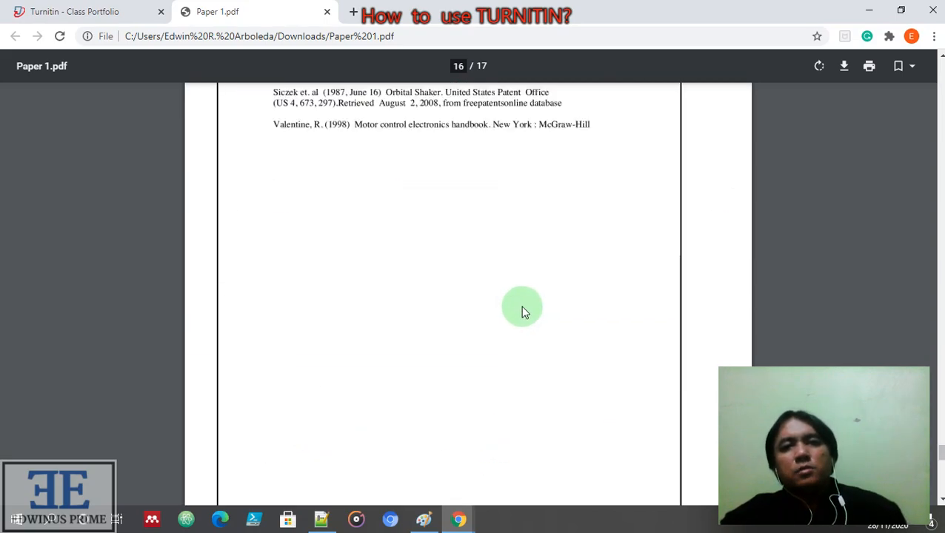
scroll(543, 245, up, 20)
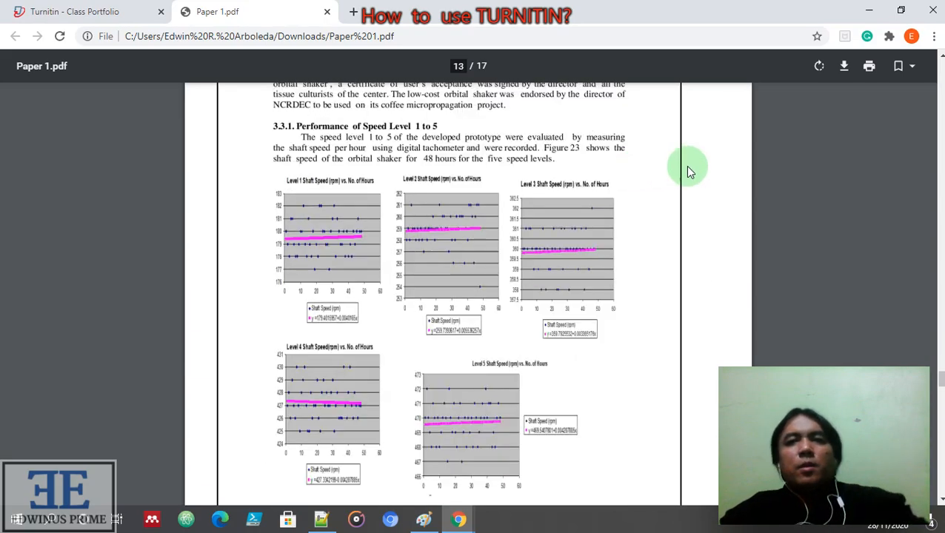
scroll(682, 212, up, 20)
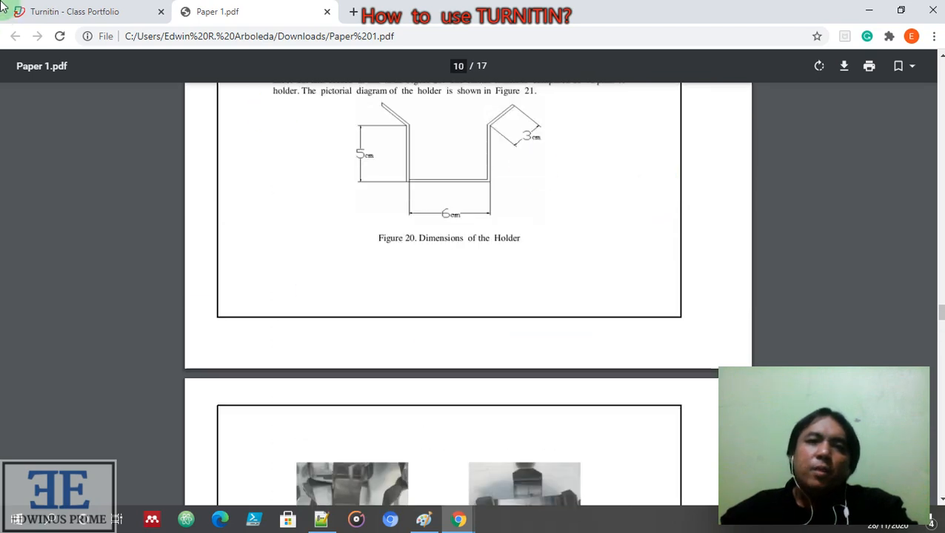
Return to the Class Portfolio tab, open Paper 1 in Feedback Studio, then minimize that window
click(130, 19)
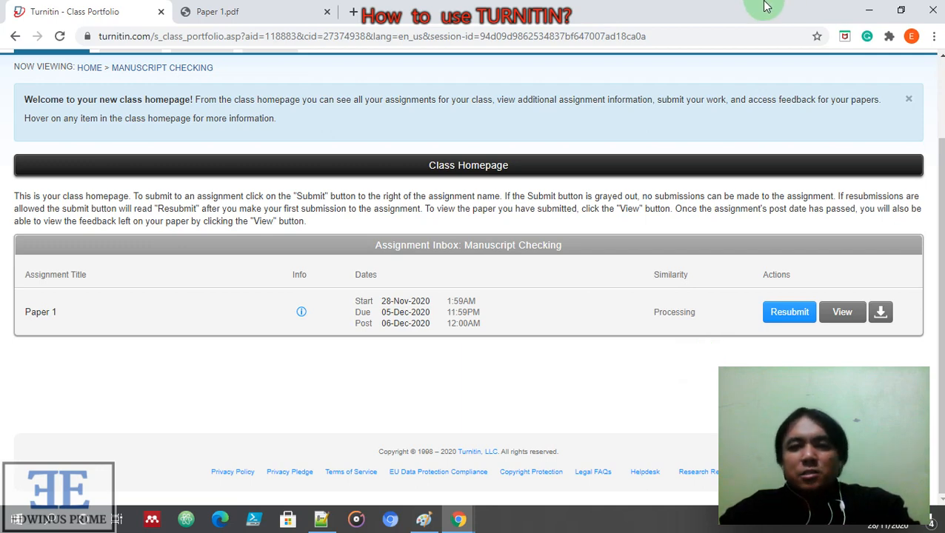
click(842, 313)
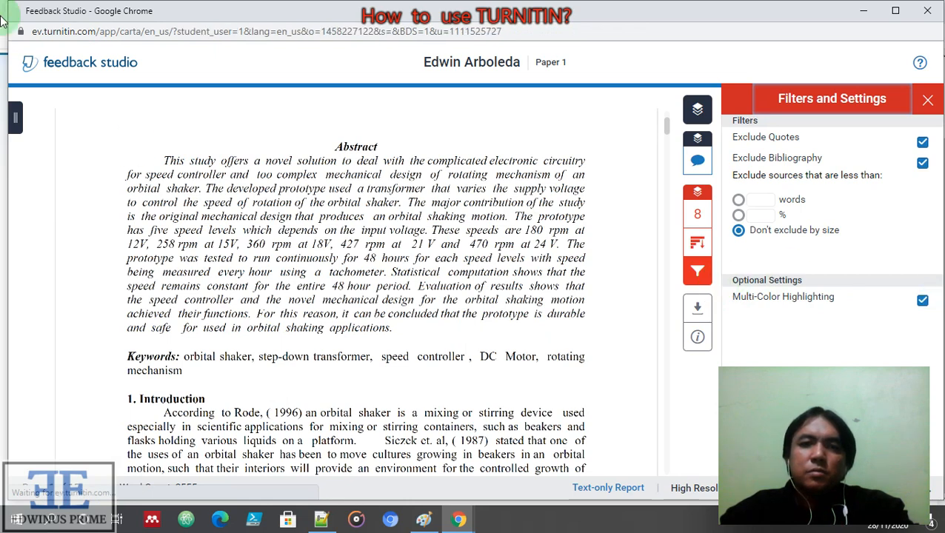
click(864, 10)
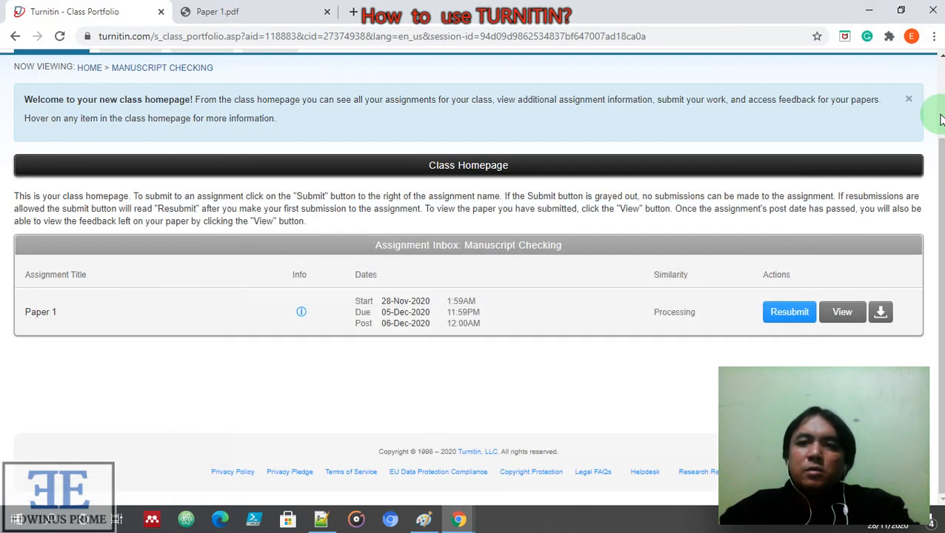
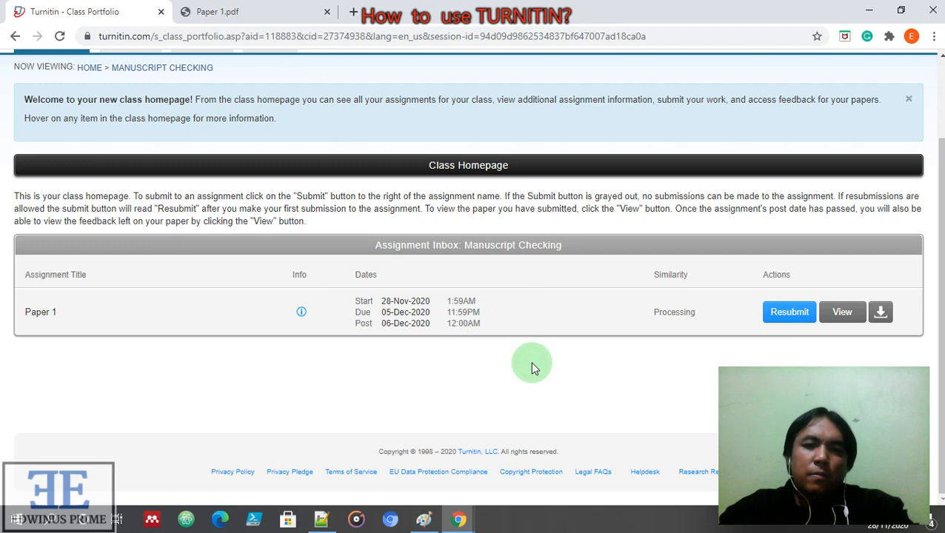
Log out of Turnitin and close its tab, returning to the Paper 1.pdf tab
scroll(562, 353, up, 2)
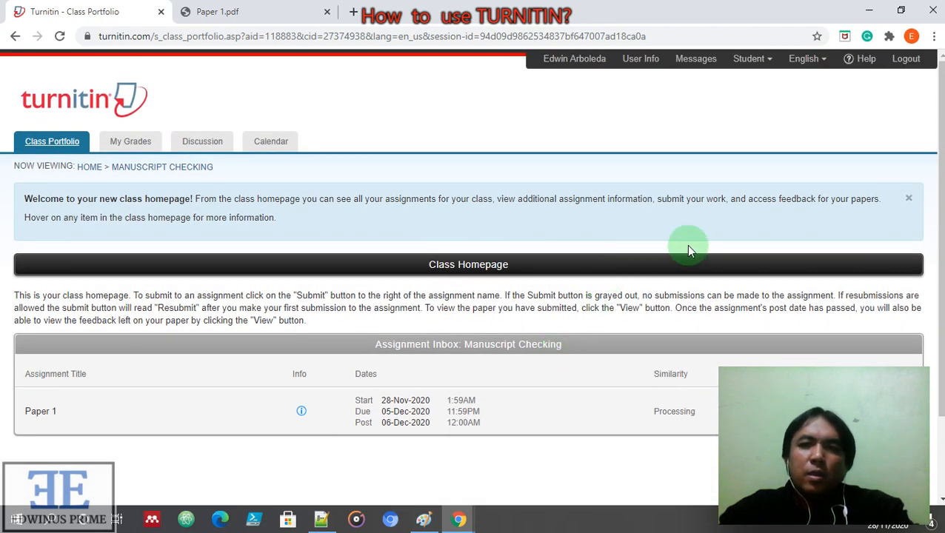
scroll(627, 340, down, 2)
scroll(627, 340, up, 2)
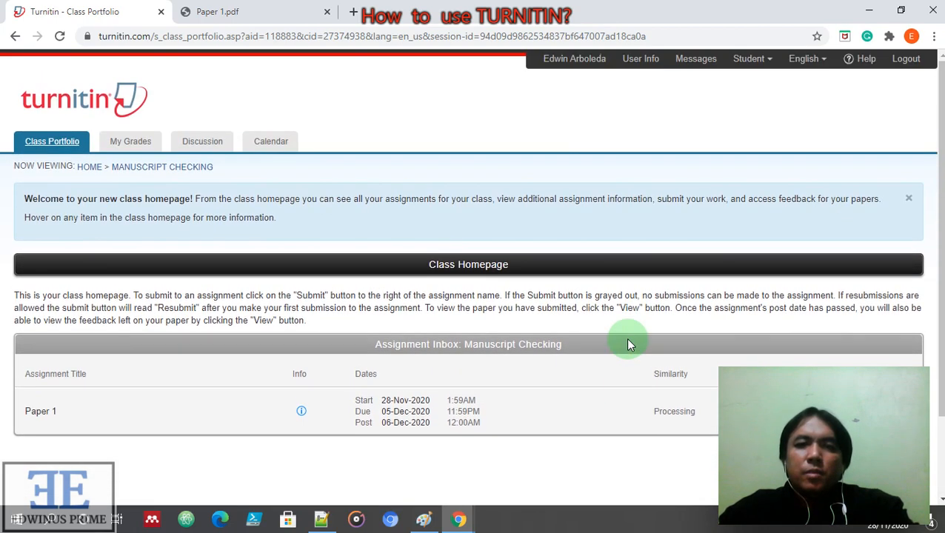
scroll(628, 340, down, 2)
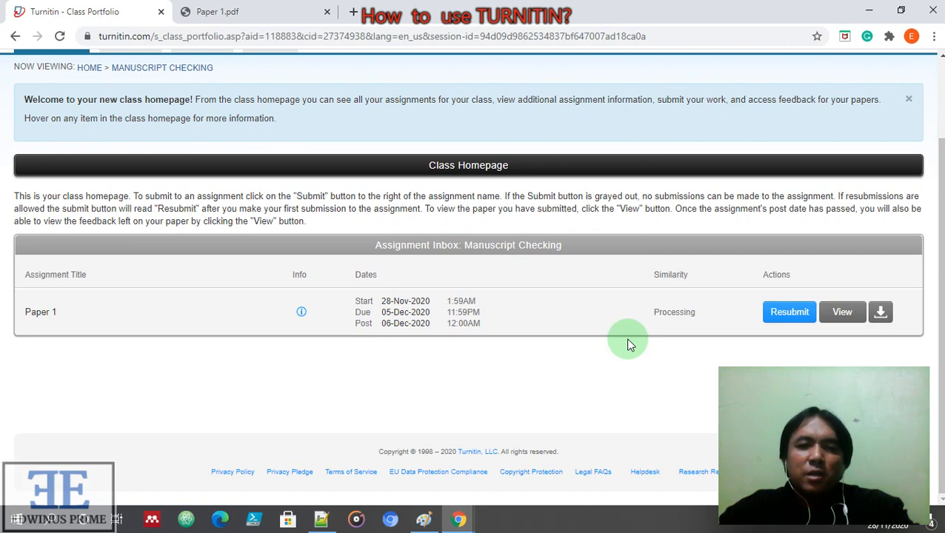
scroll(667, 189, up, 2)
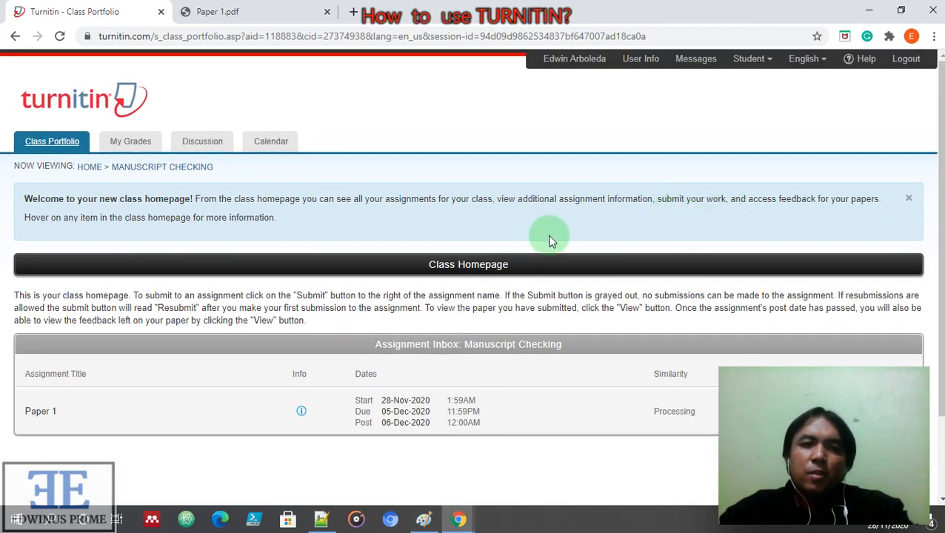
scroll(551, 241, down, 2)
scroll(547, 235, up, 3)
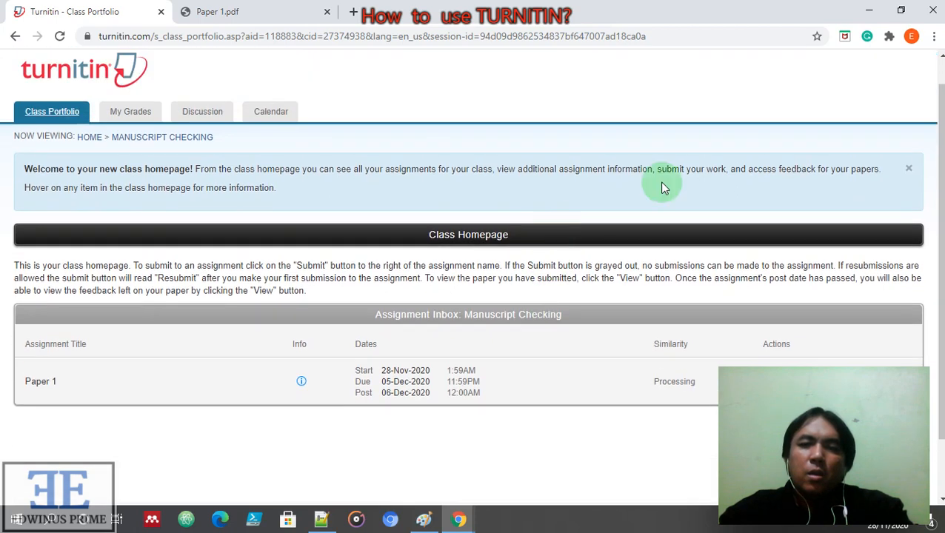
click(911, 63)
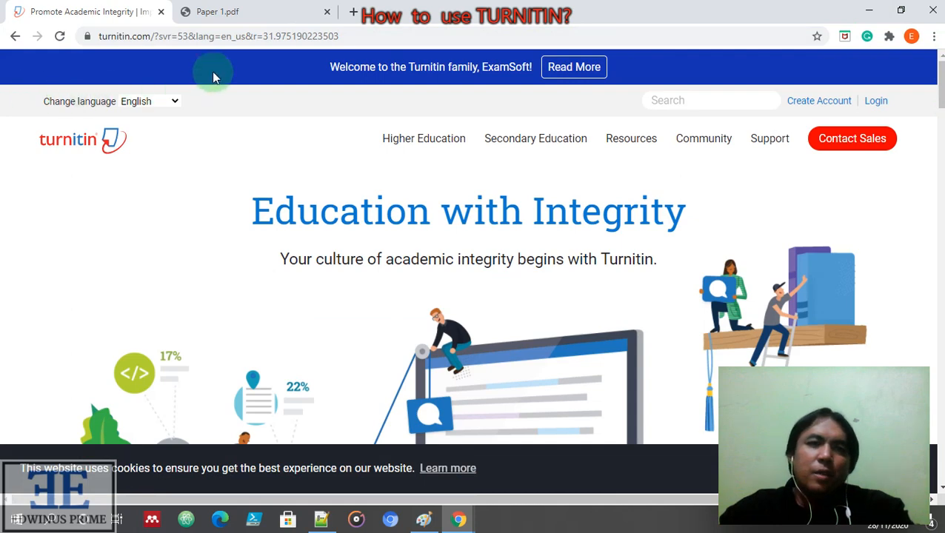
click(161, 12)
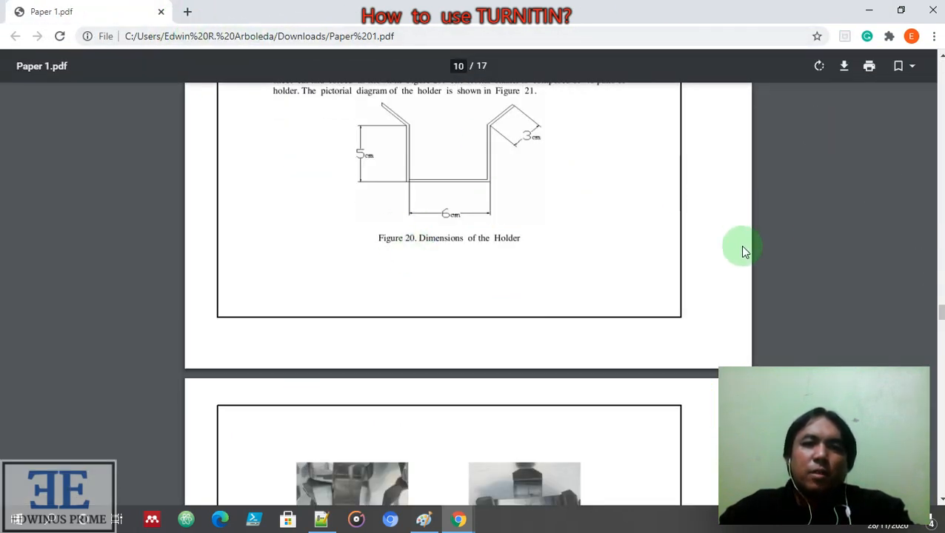
Scroll up through the Paper 1.pdf pages to its title page
scroll(745, 251, up, 4)
scroll(603, 277, up, 9)
scroll(604, 279, up, 15)
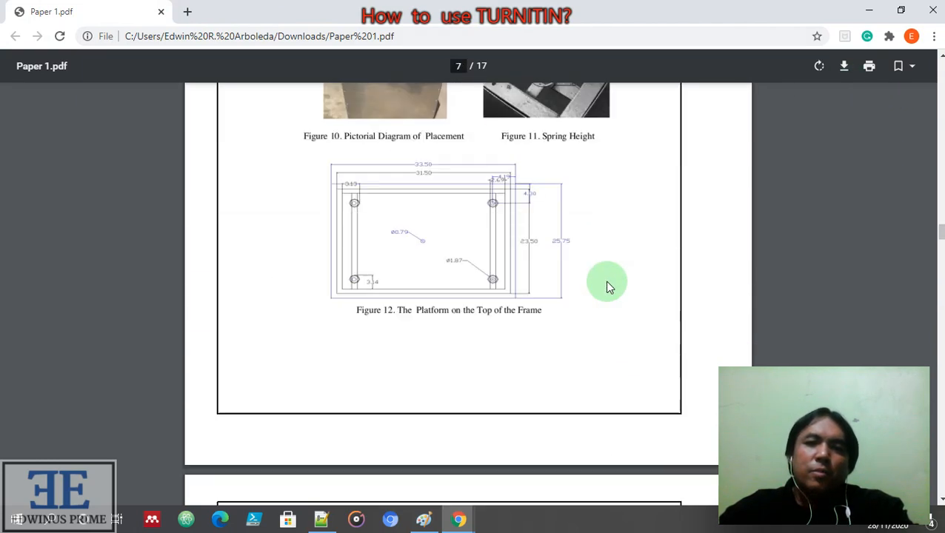
scroll(604, 280, up, 4)
scroll(604, 281, up, 5)
scroll(605, 287, up, 15)
scroll(605, 287, up, 15)
scroll(609, 289, up, 4)
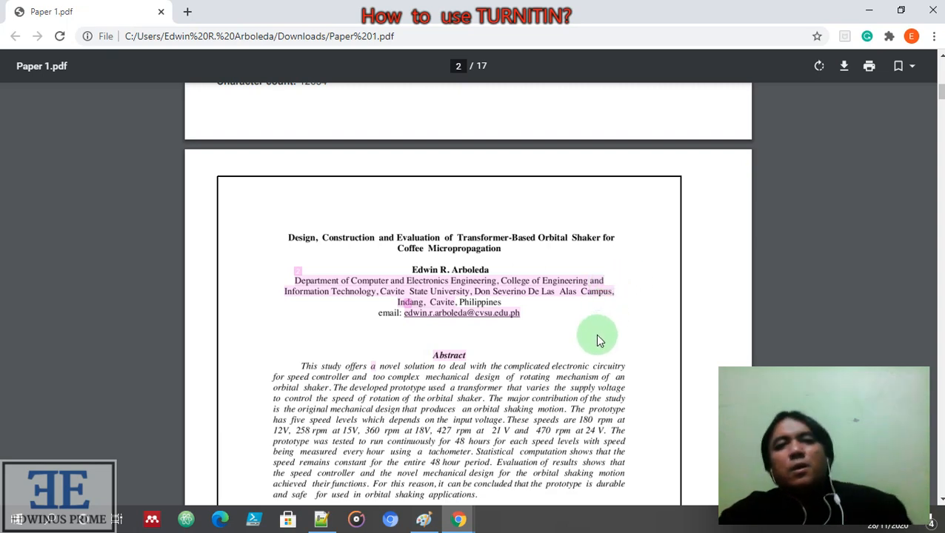
scroll(600, 341, down, 4)
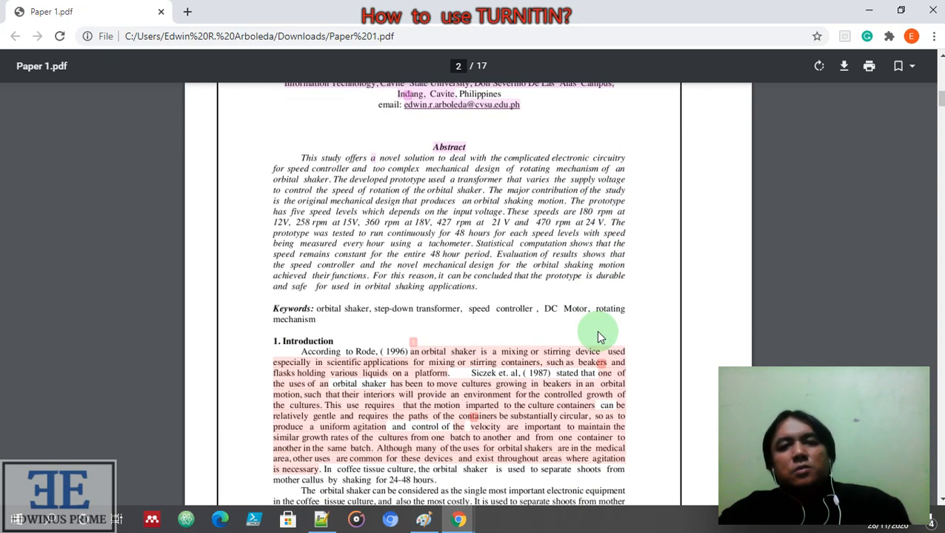
scroll(600, 337, down, 3)
scroll(599, 334, down, 14)
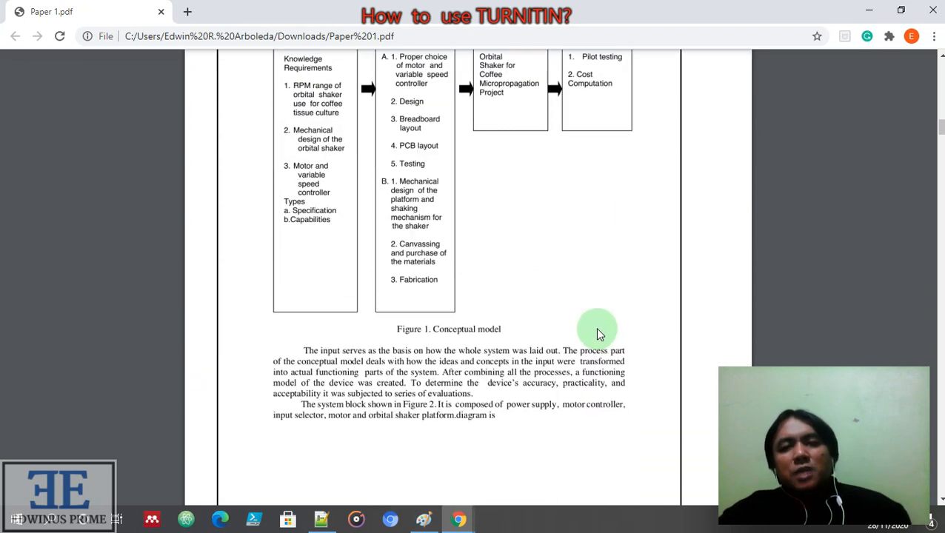
scroll(598, 333, up, 16)
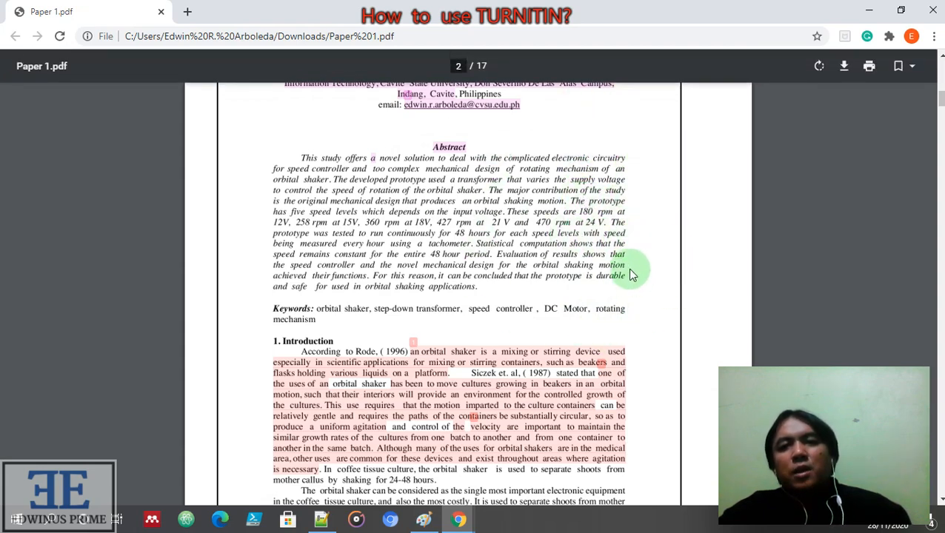
scroll(633, 278, up, 2)
scroll(638, 319, up, 3)
scroll(631, 363, up, 6)
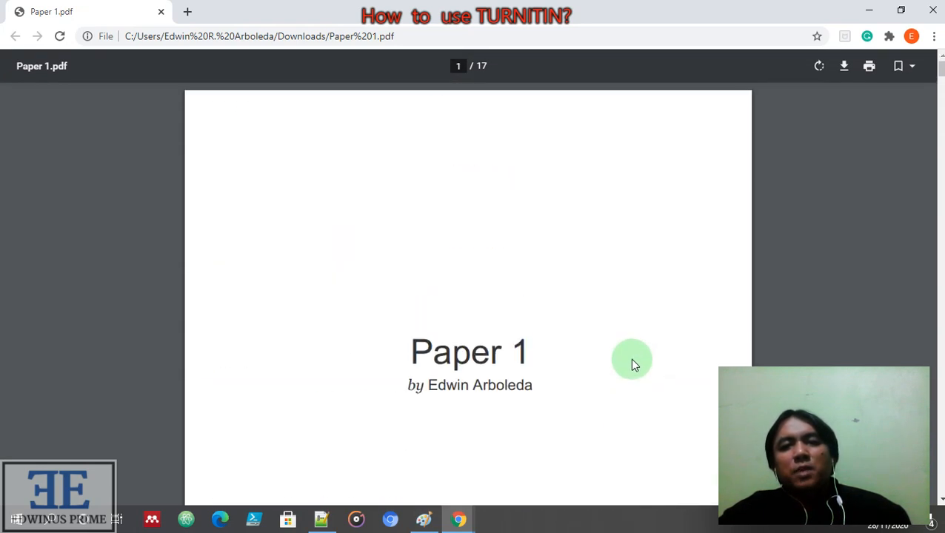
Scroll down to the last page's originality report: 8% similarity, 7% internet sources
scroll(634, 366, down, 15)
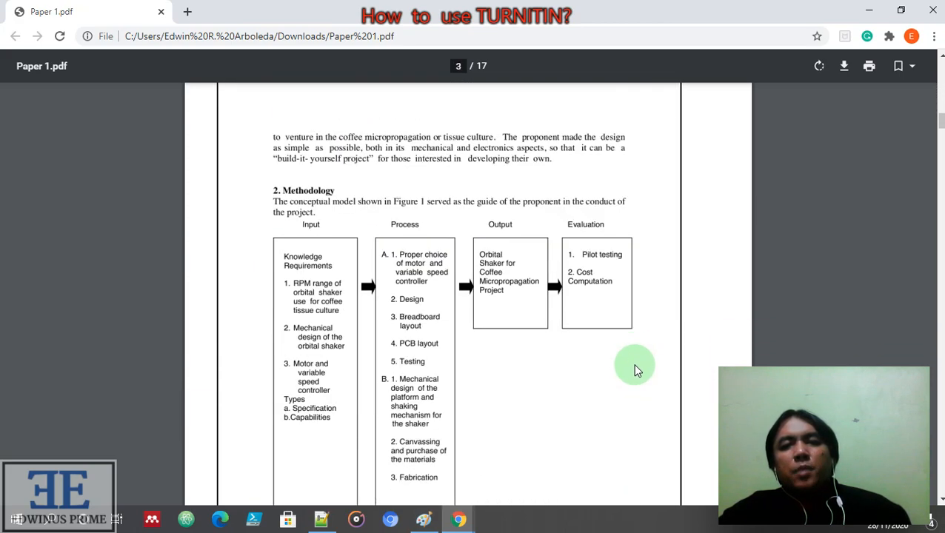
scroll(635, 368, down, 9)
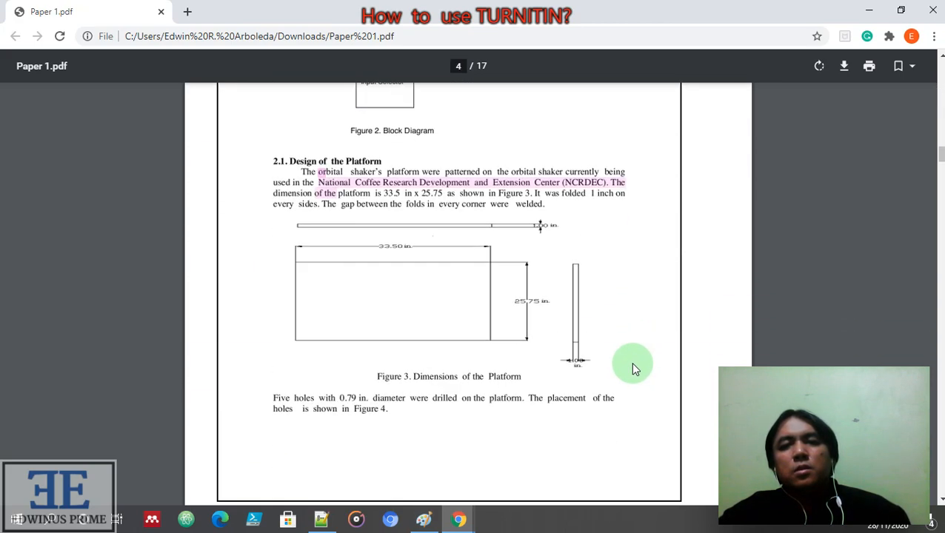
scroll(635, 365, down, 4)
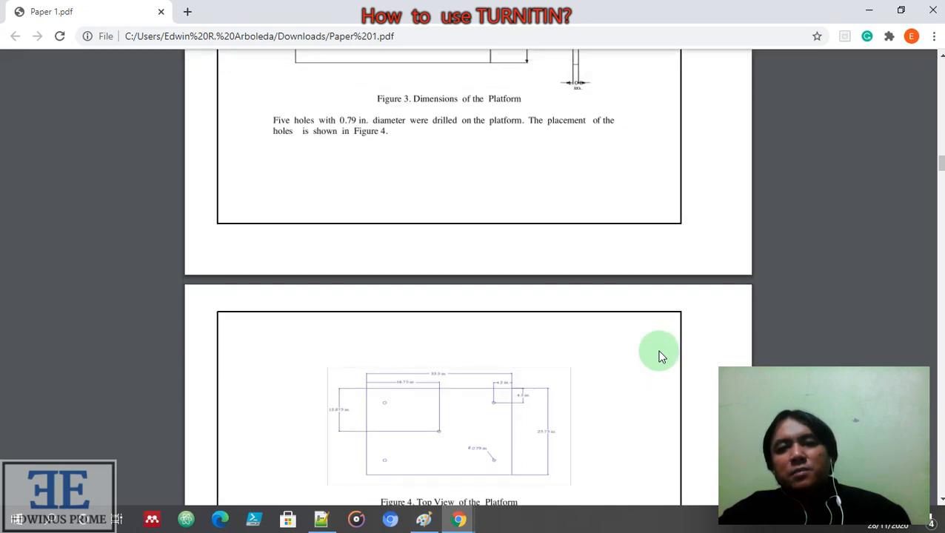
scroll(661, 357, down, 6)
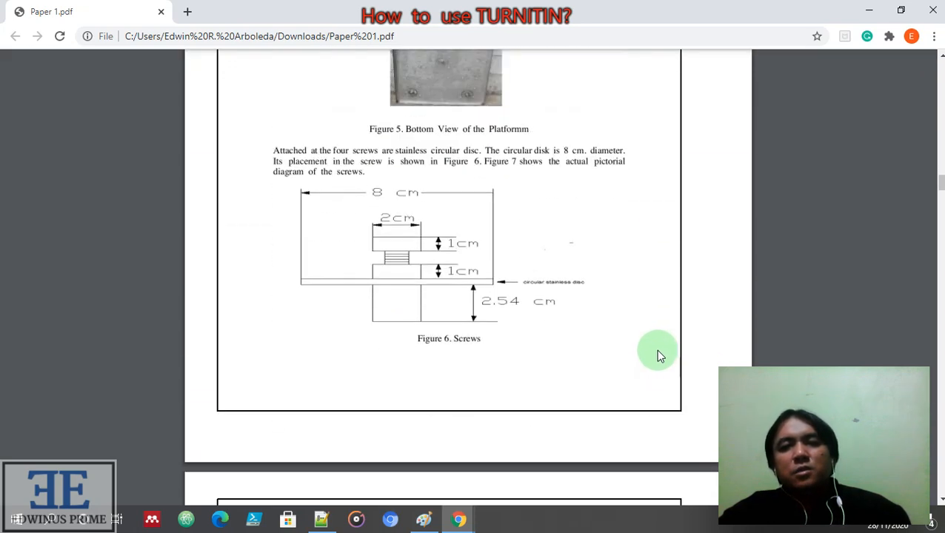
scroll(660, 355, down, 3)
scroll(659, 356, down, 3)
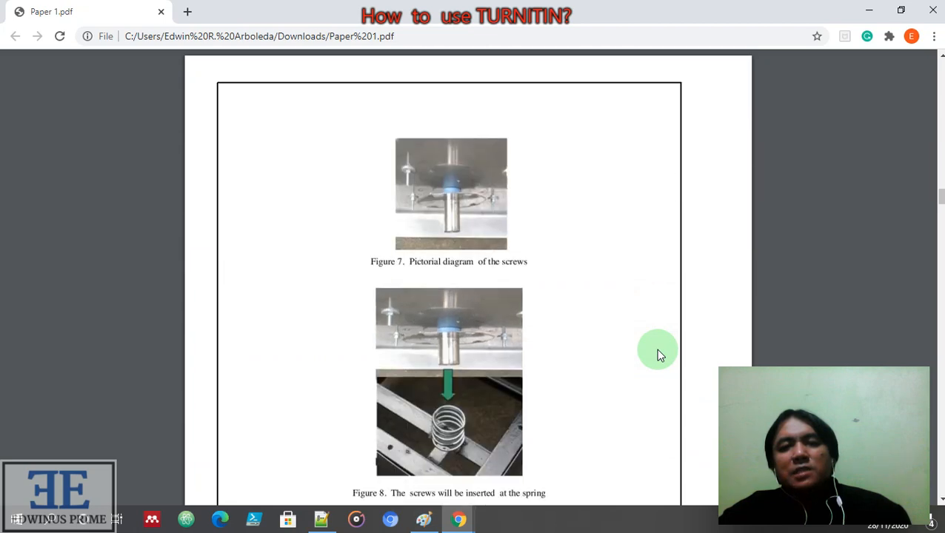
scroll(660, 356, down, 1)
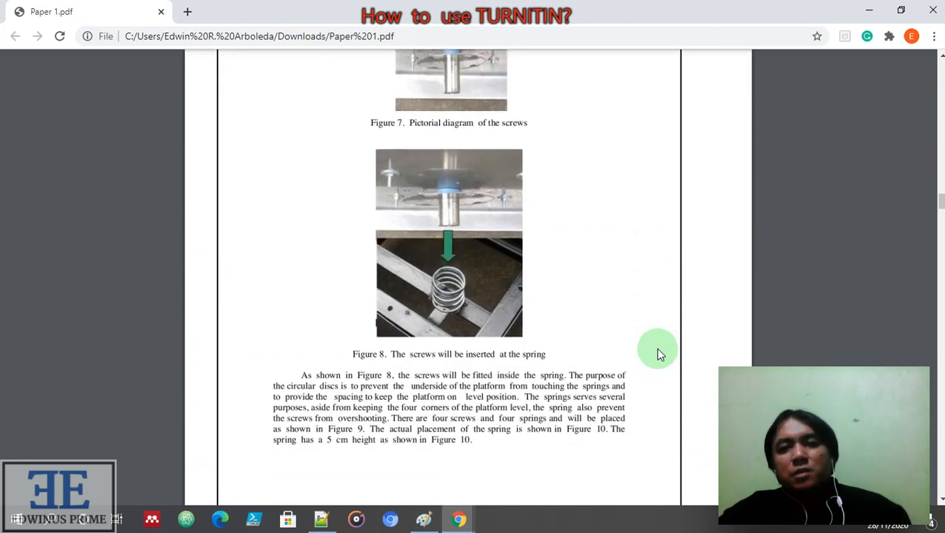
scroll(660, 356, down, 3)
scroll(658, 353, down, 6)
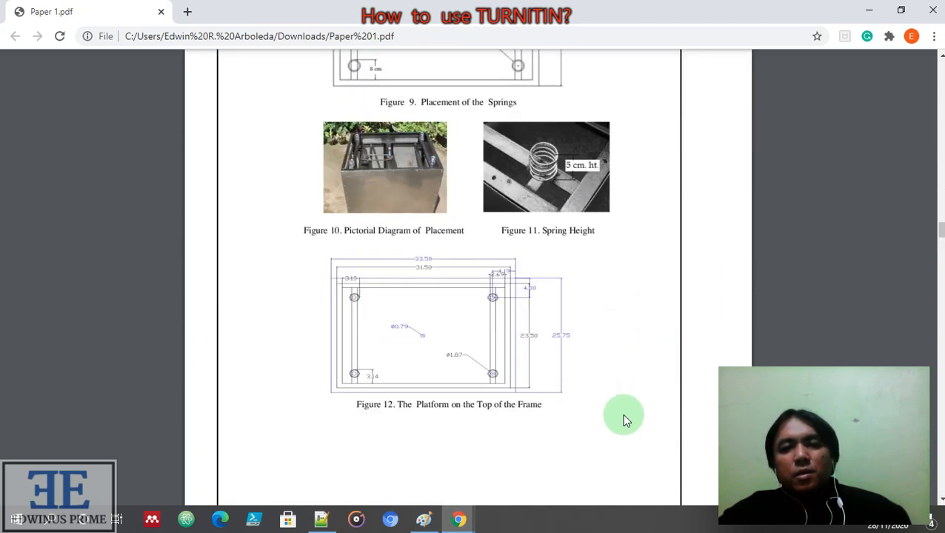
scroll(624, 419, down, 3)
scroll(632, 424, down, 15)
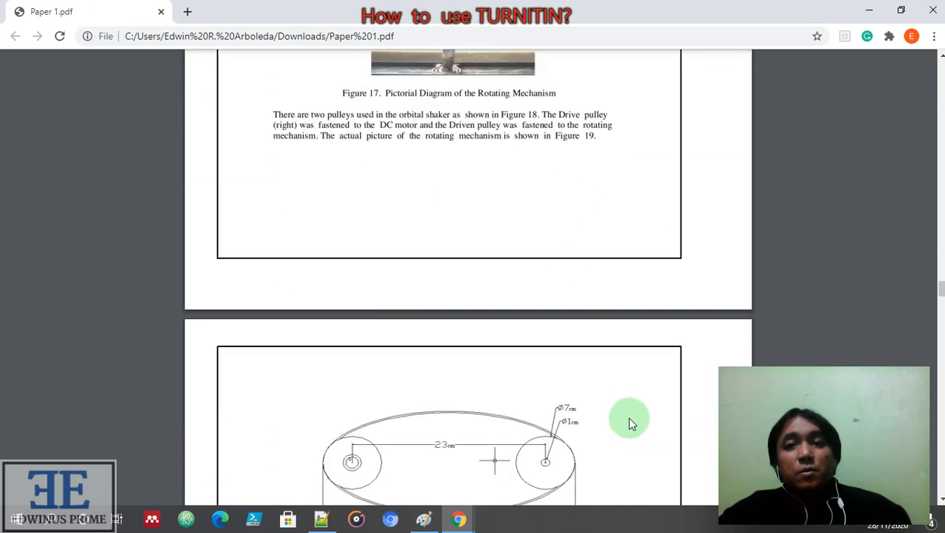
scroll(631, 423, down, 15)
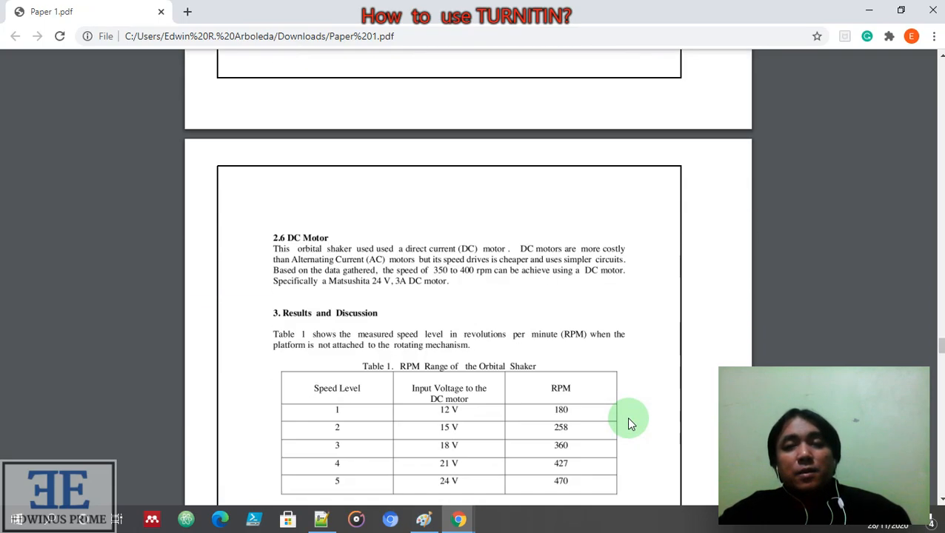
scroll(628, 421, down, 15)
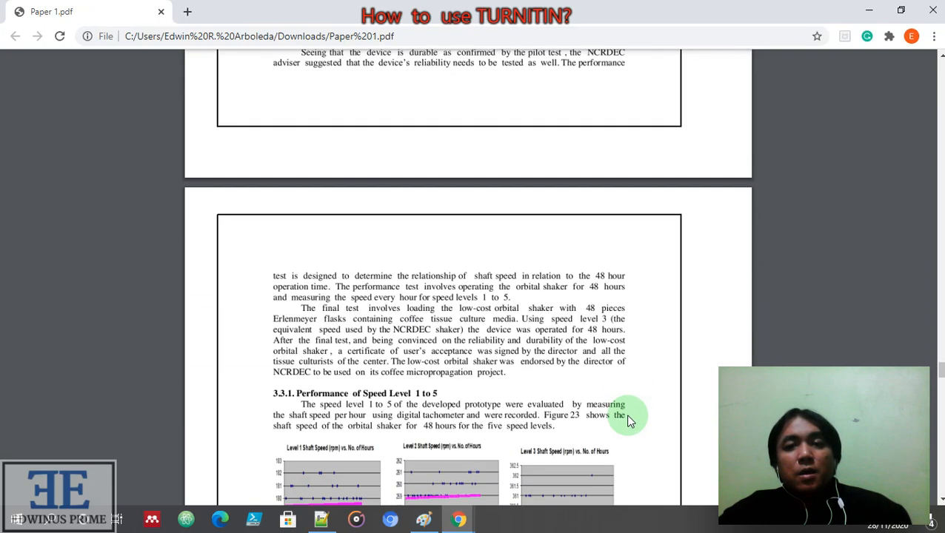
scroll(627, 421, down, 15)
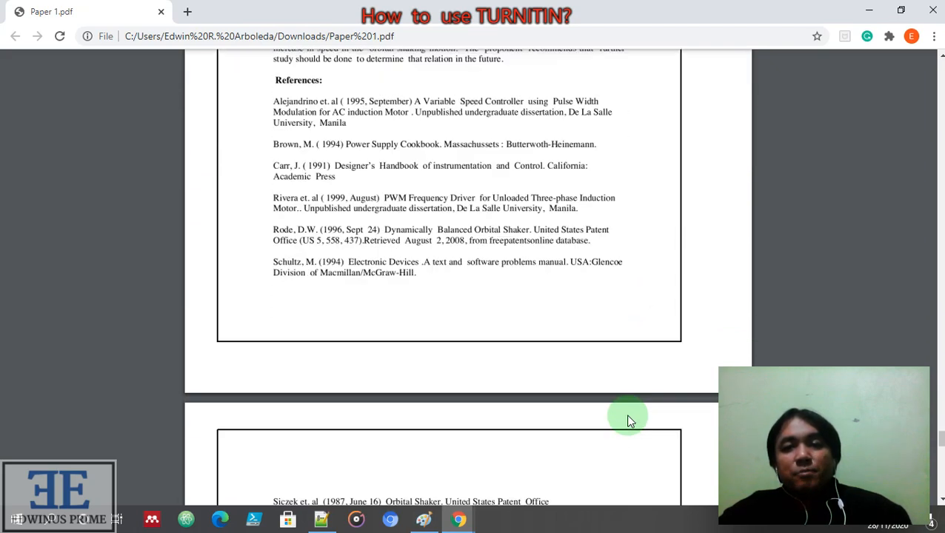
scroll(627, 420, down, 10)
scroll(627, 420, up, 4)
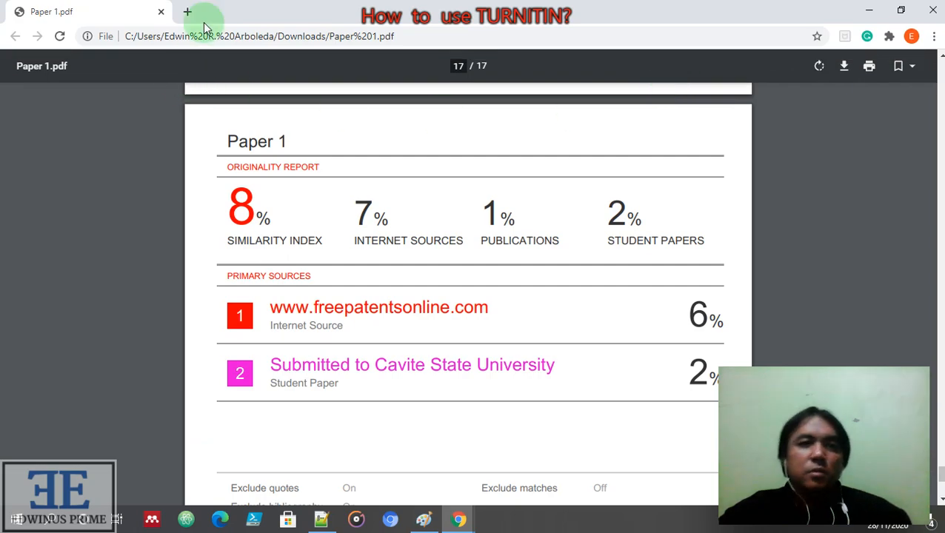
Close the Paper 1 PDF and the Notepad++ notes holding the class details
click(163, 12)
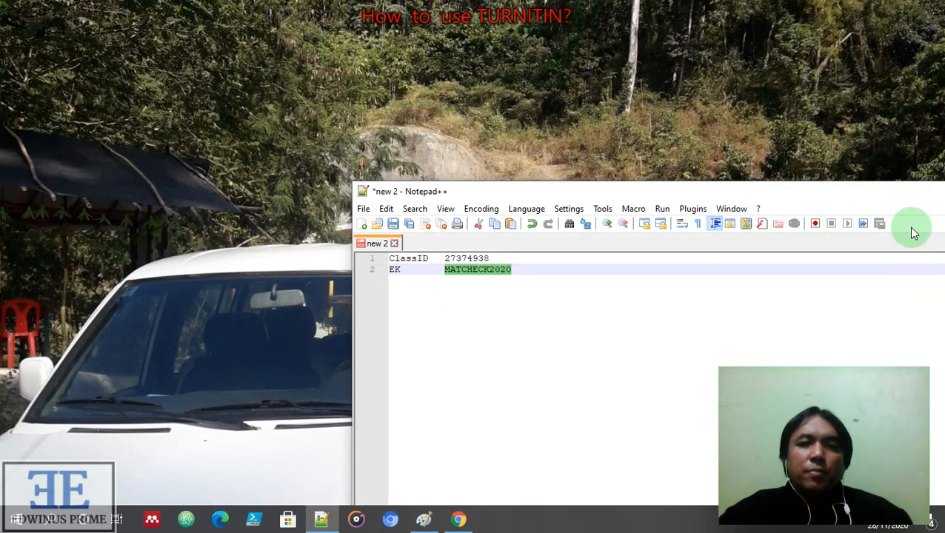
drag(792, 197, 336, 154)
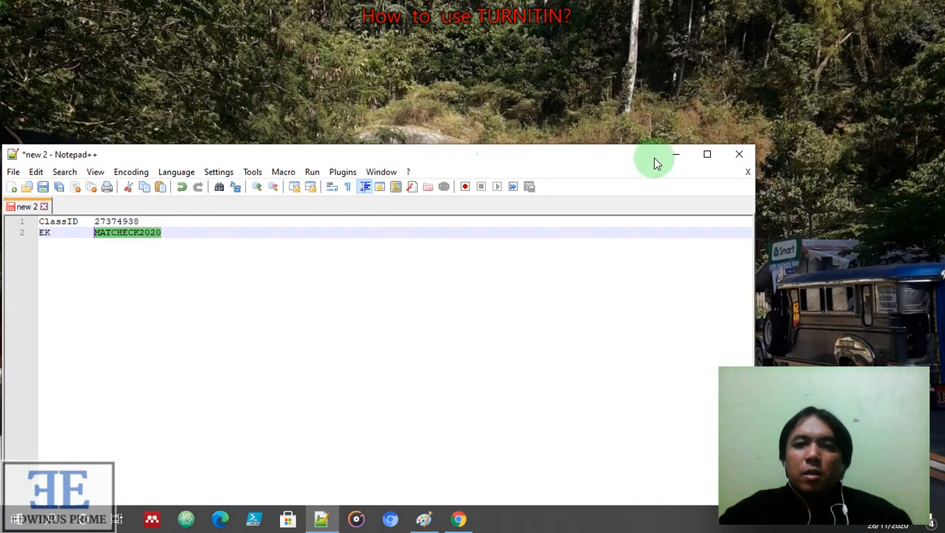
click(738, 157)
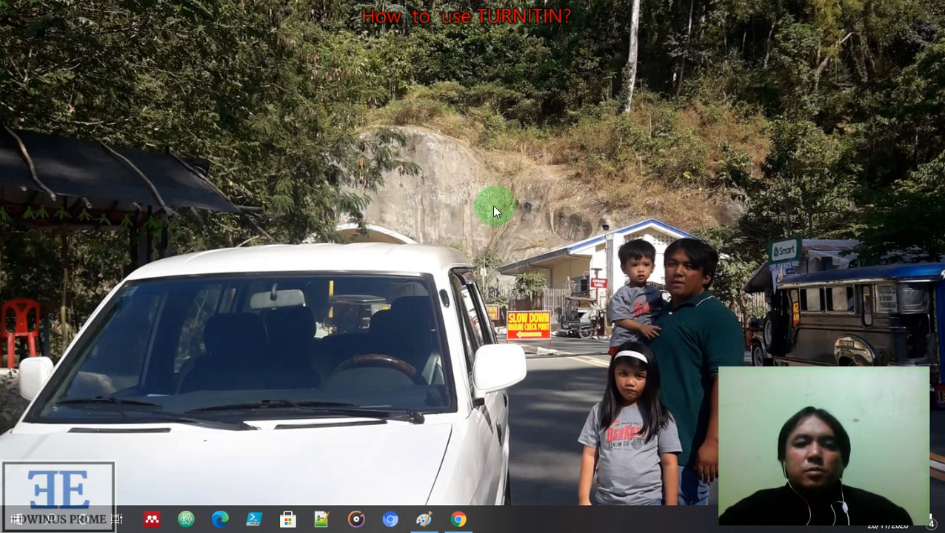
Launch Google Chrome, go to turnitin.com and open its Login page
click(25, 524)
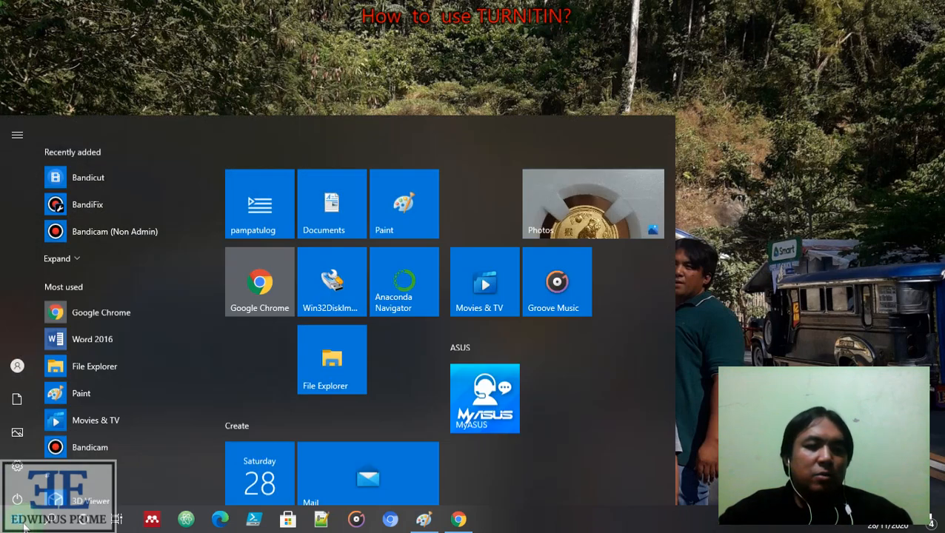
click(259, 252)
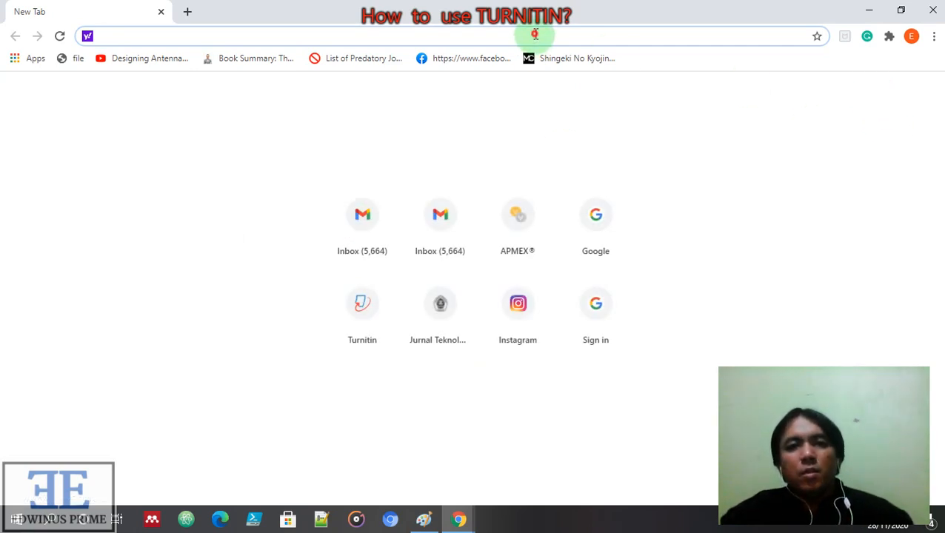
text(t)
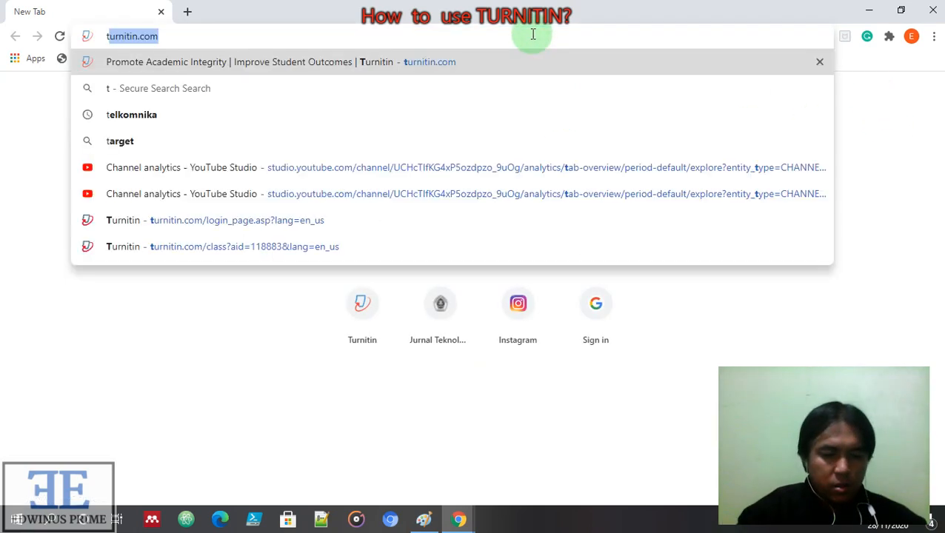
text(urnit)
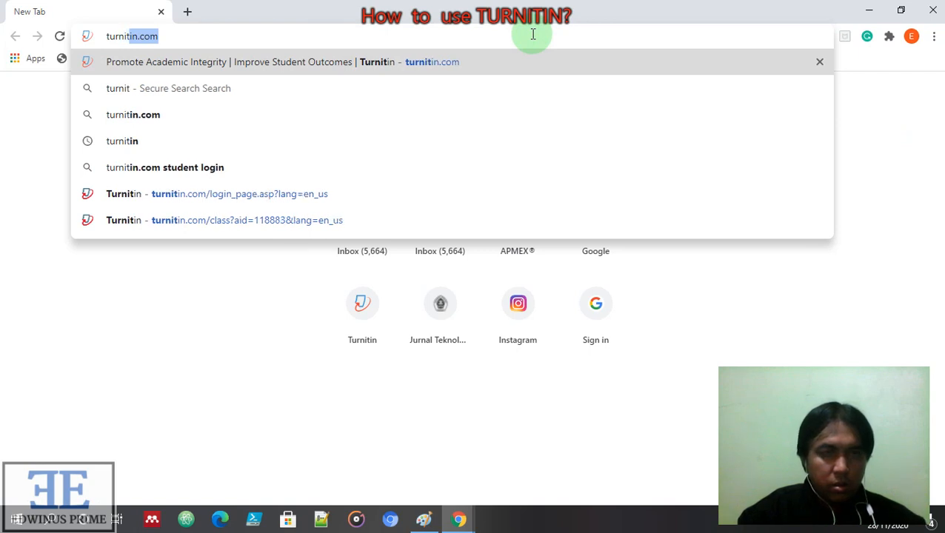
key(Return)
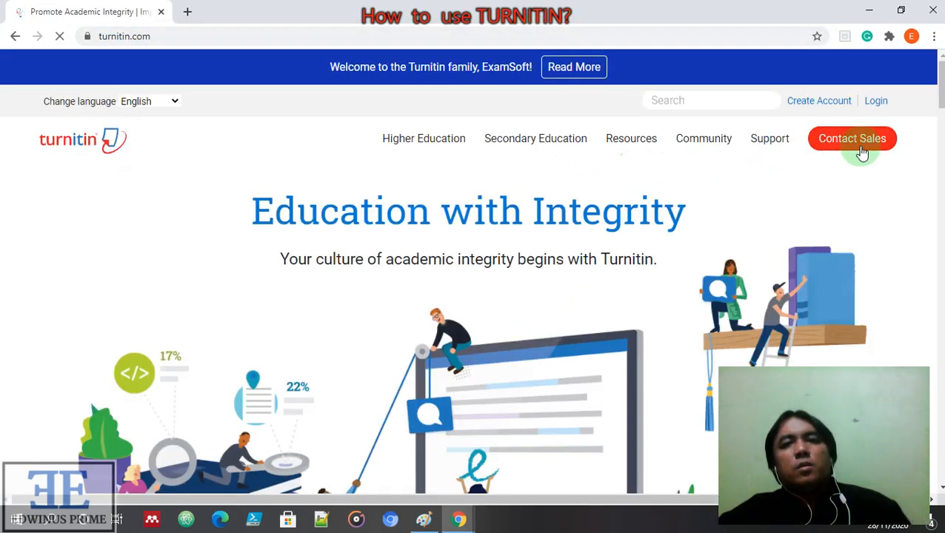
click(882, 101)
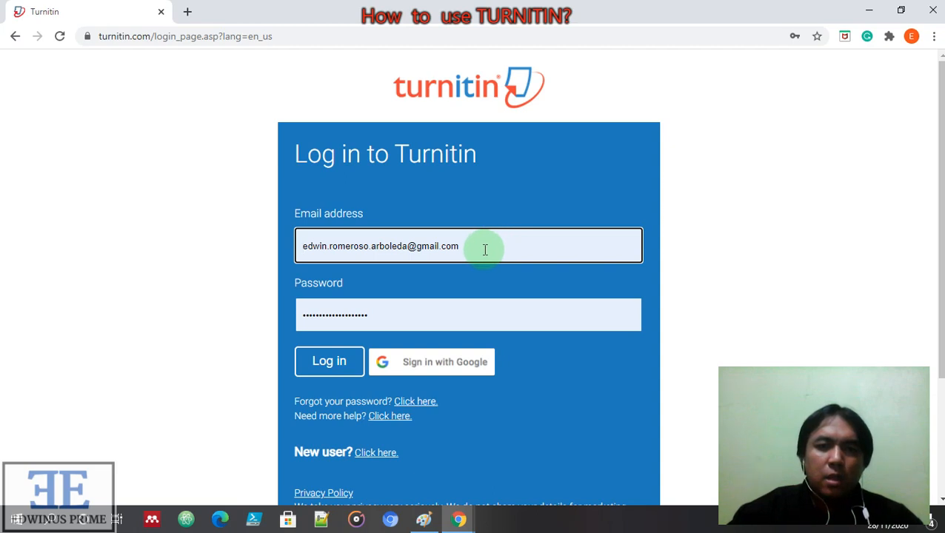
Log in using the university account's saved email and a retyped password
click(477, 246)
click(518, 246)
drag(517, 245, 292, 231)
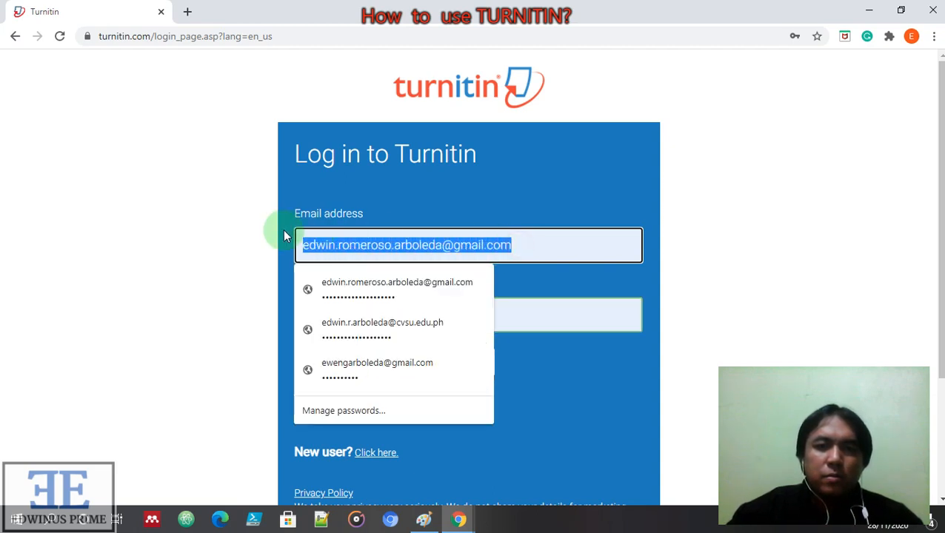
key(BackSpace)
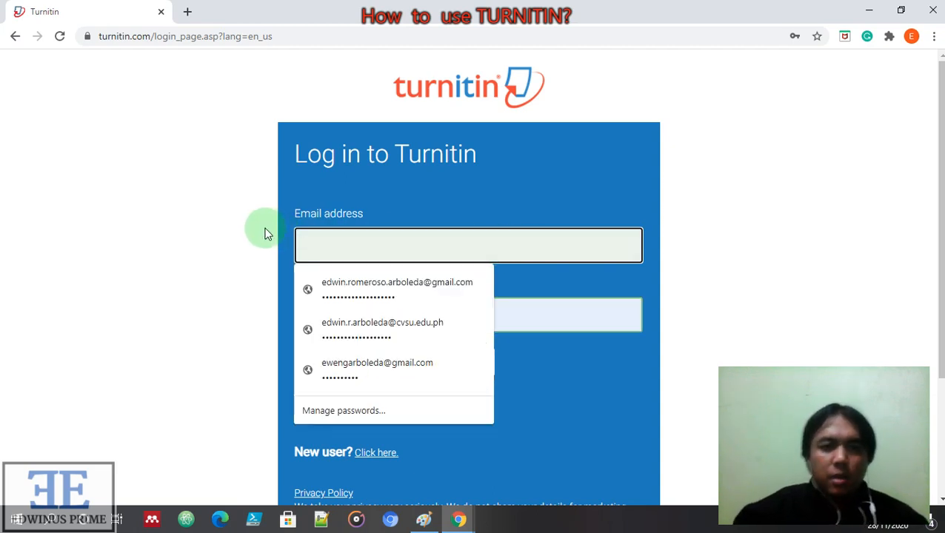
click(375, 331)
drag(418, 318, 298, 315)
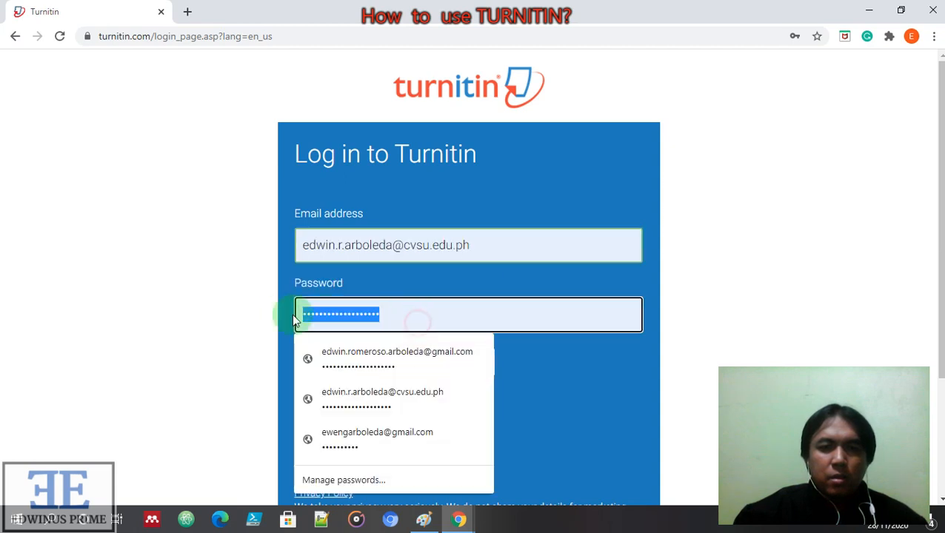
key(BackSpace)
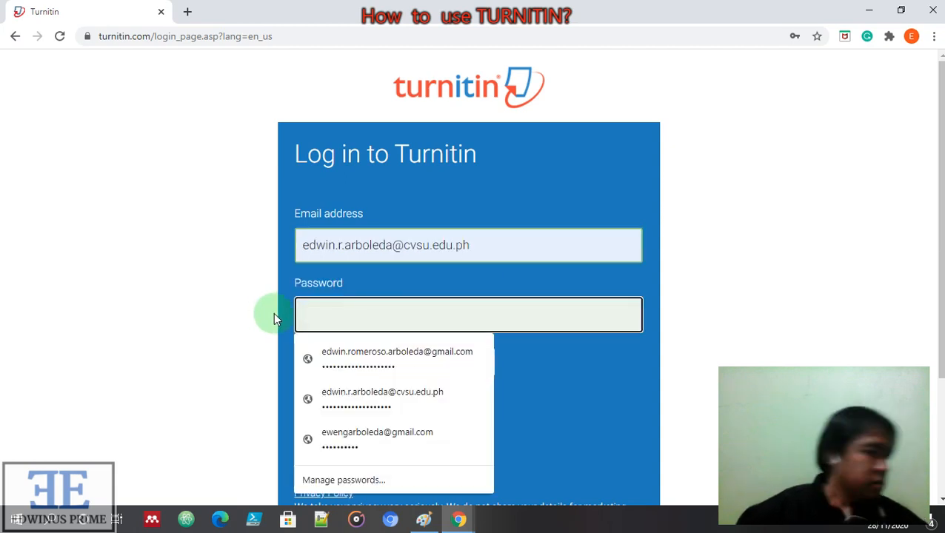
text(••••)
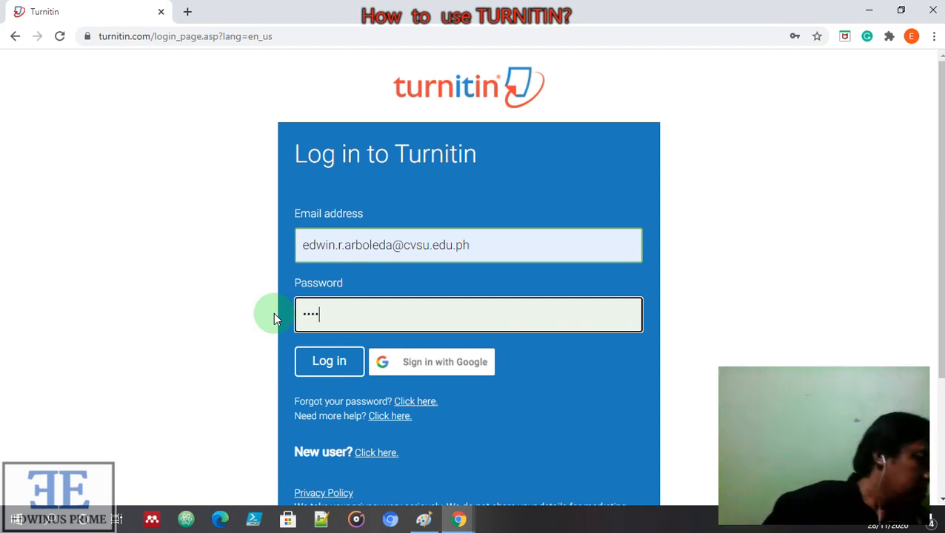
text(•••••••)
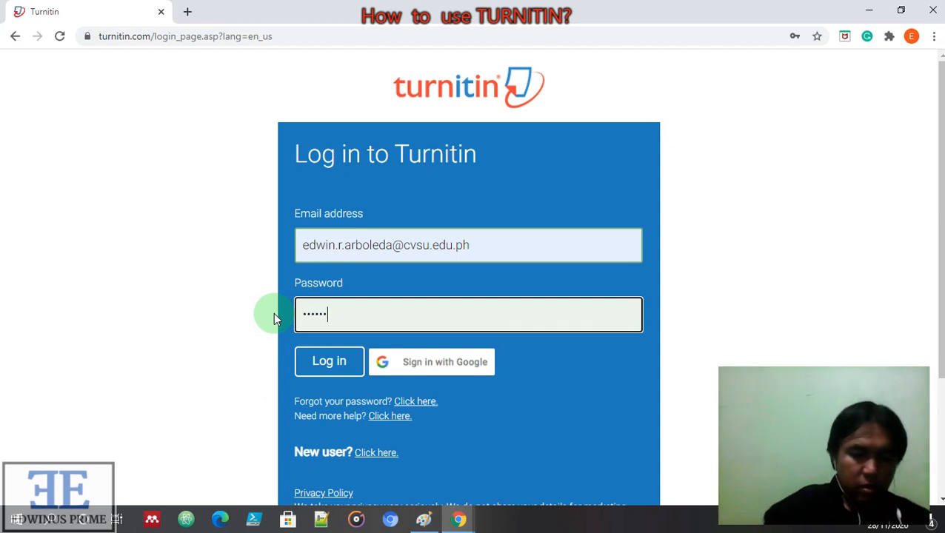
text(•••)
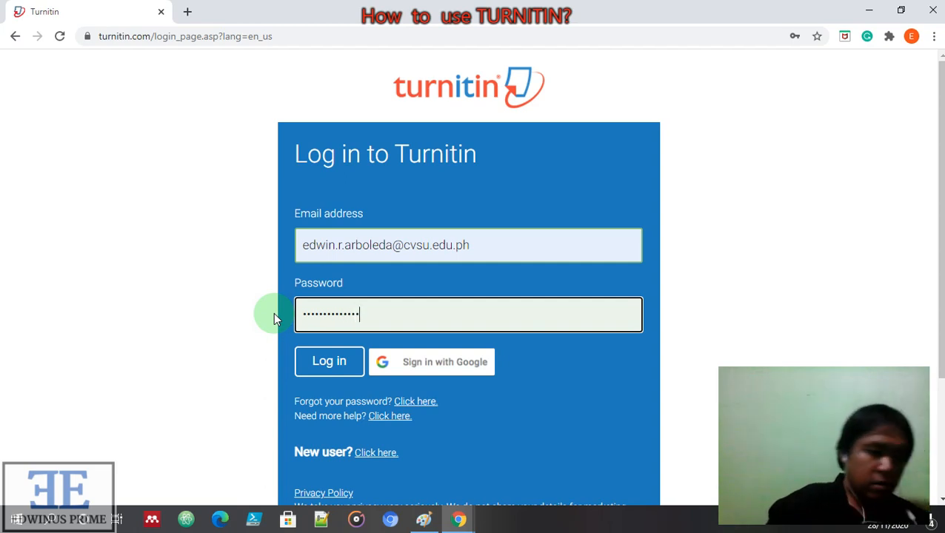
text(•••••)
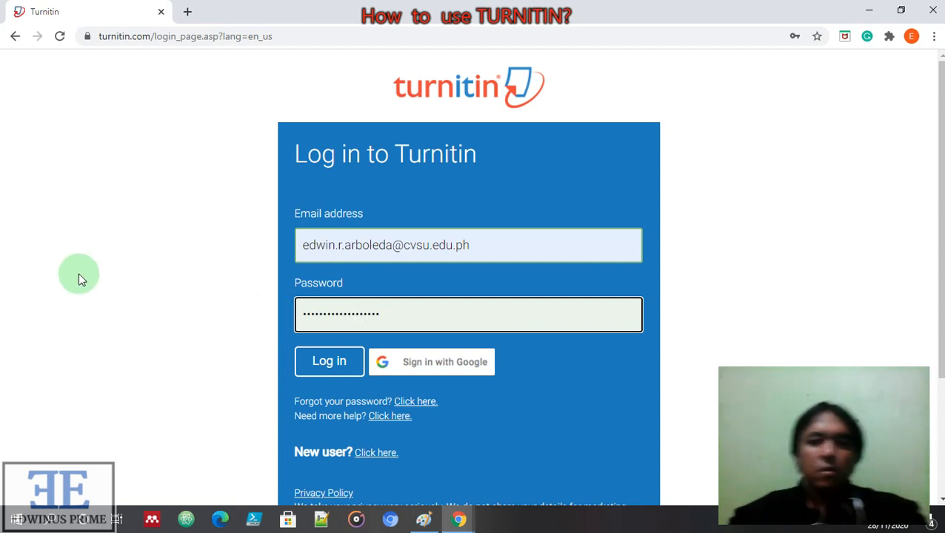
click(345, 359)
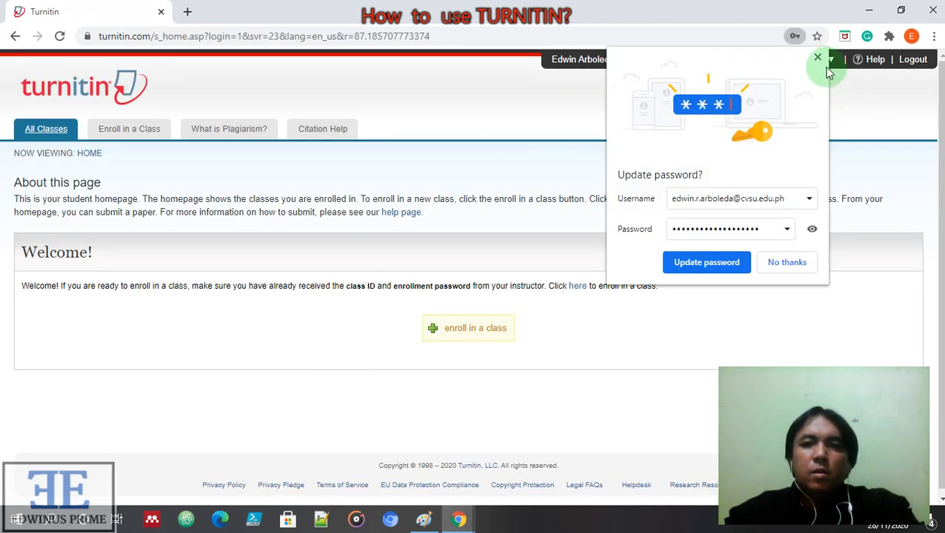
Dismiss Chrome's password update prompt and switch the Turnitin role from Student to Instructor
click(818, 57)
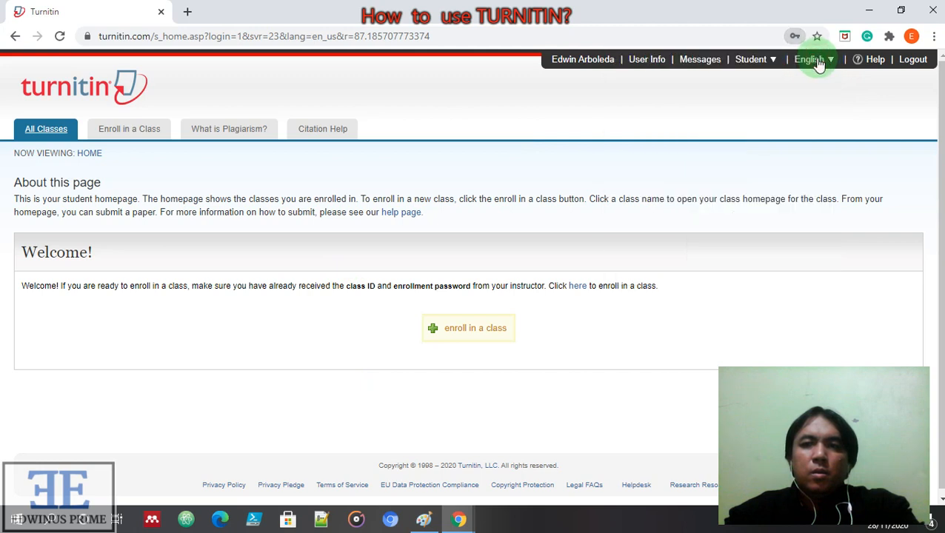
click(776, 67)
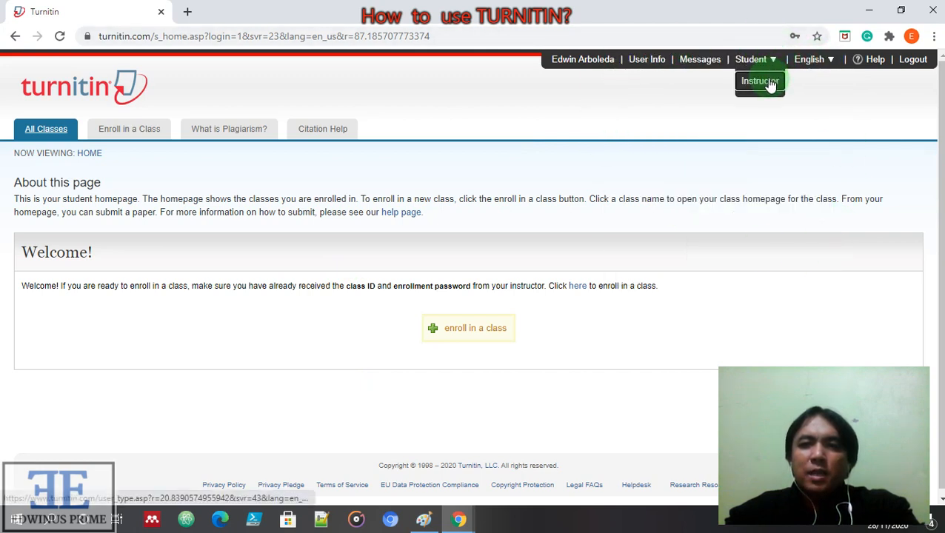
click(770, 85)
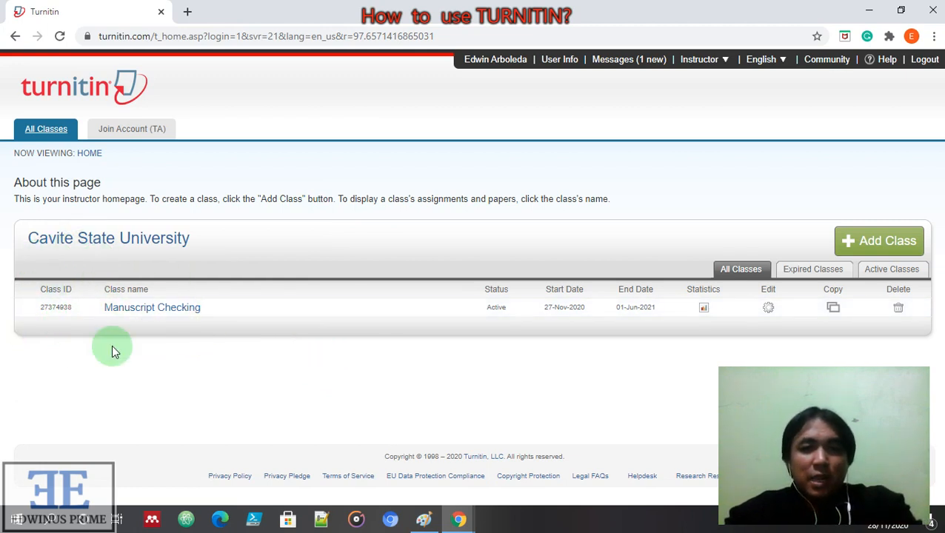
Open the Manuscript Checking class, view the Paper 1 assignment inbox, and open Paper 1
click(163, 311)
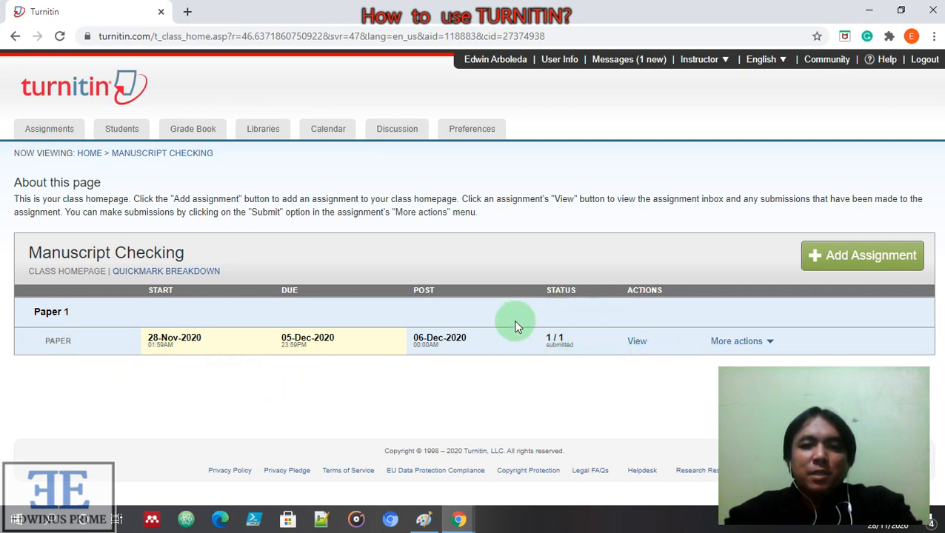
click(640, 347)
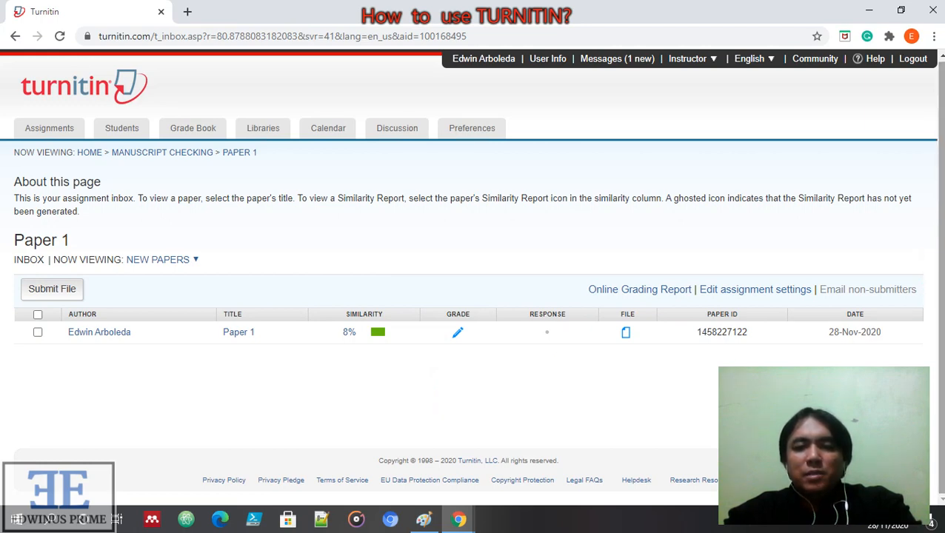
click(241, 335)
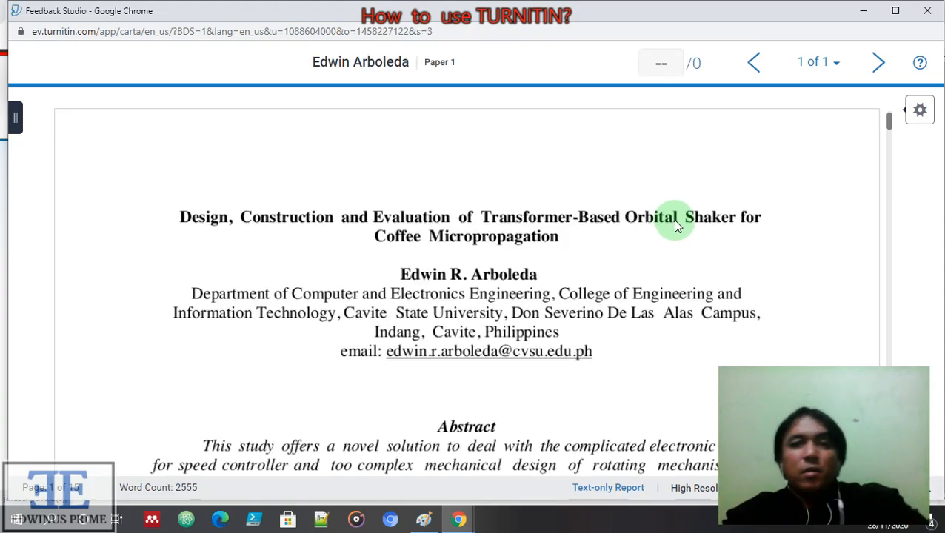
Scroll the paper, then bring up the 8% Match Overview with matches highlighted
scroll(673, 220, down, 3)
scroll(650, 248, down, 5)
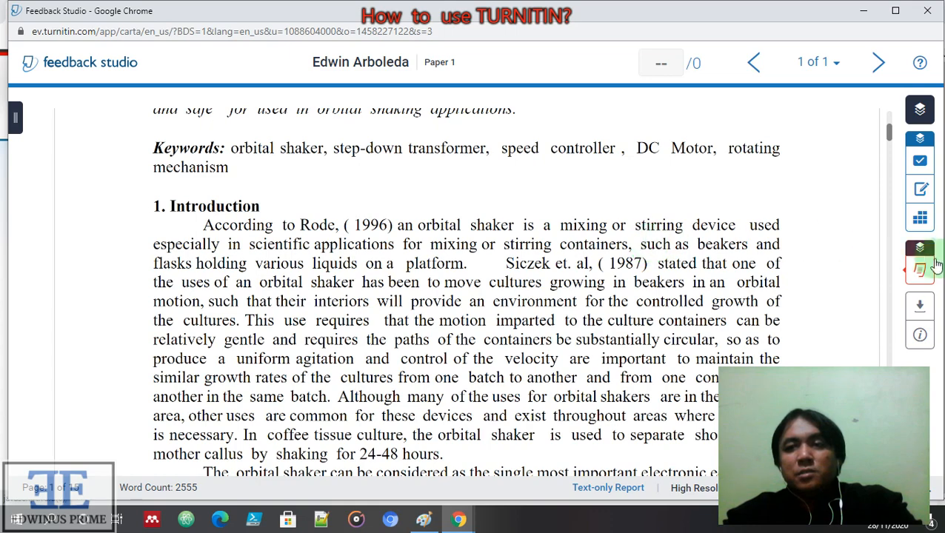
scroll(748, 243, down, 3)
scroll(750, 241, down, 12)
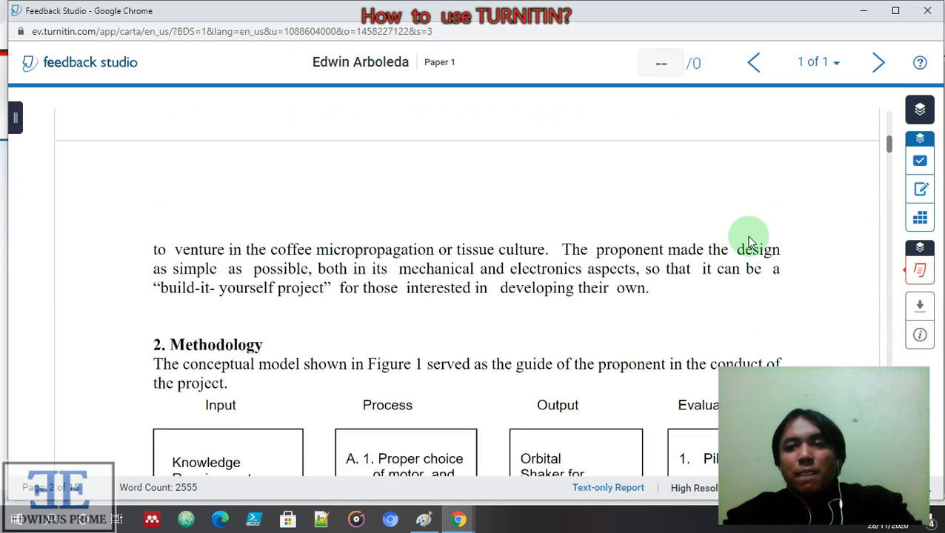
scroll(770, 220, down, 8)
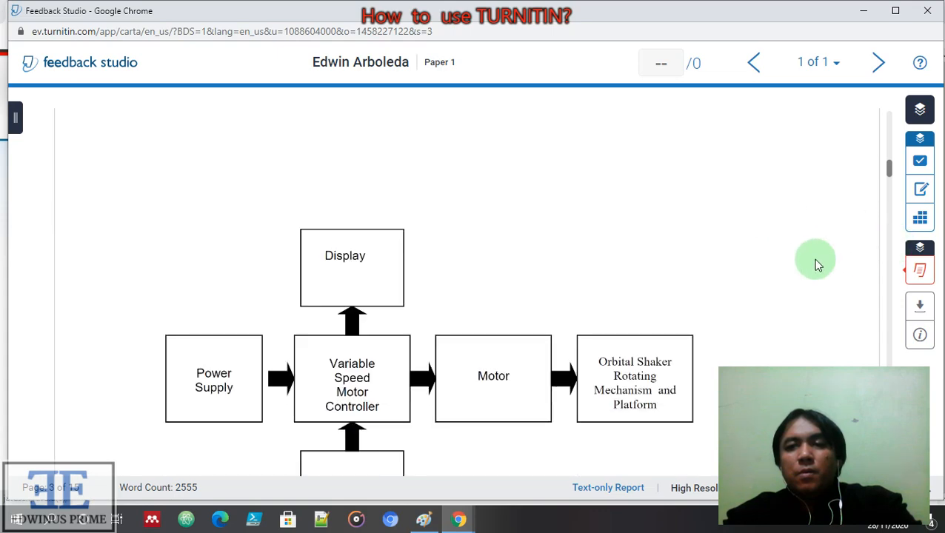
scroll(814, 264, down, 7)
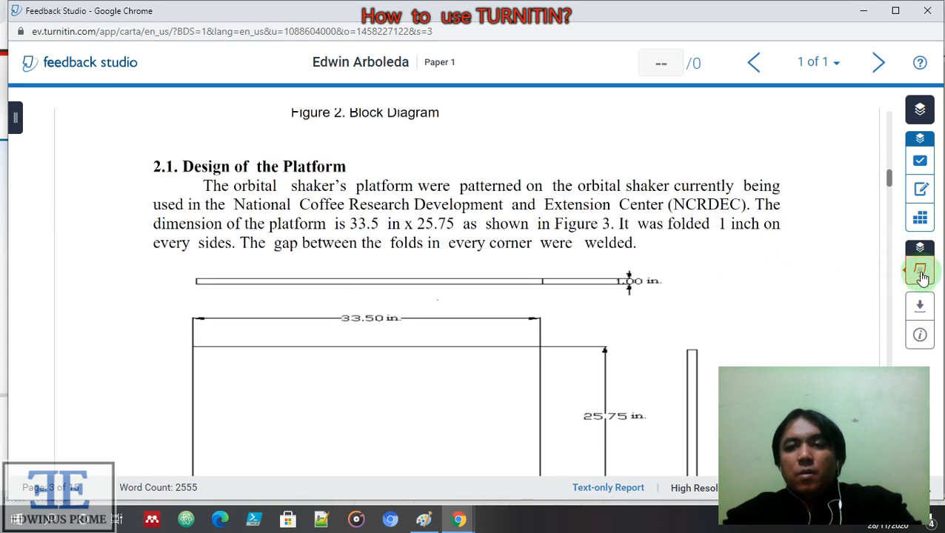
click(920, 274)
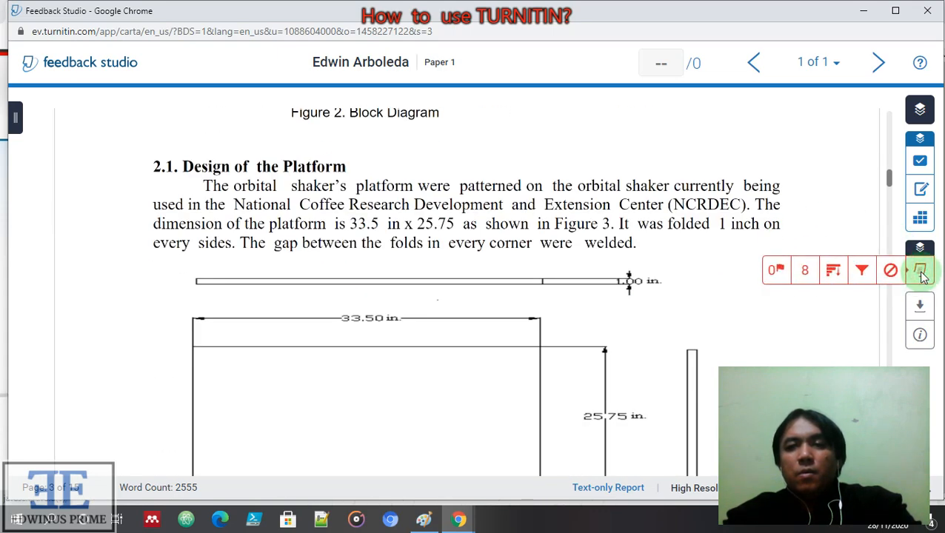
click(805, 272)
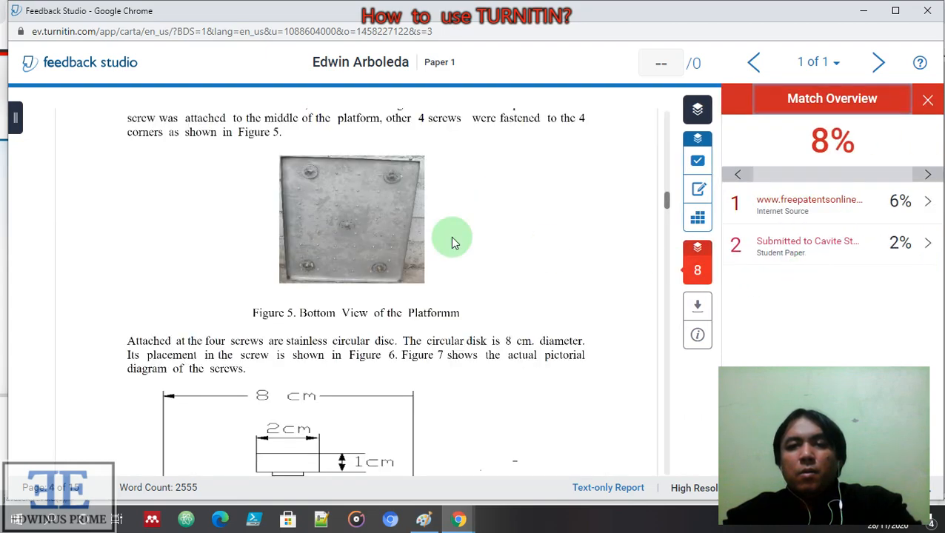
Review the paper's highlighted passages against the 6% internet and 2% student-paper sources
scroll(519, 245, down, 3)
drag(666, 211, 655, 107)
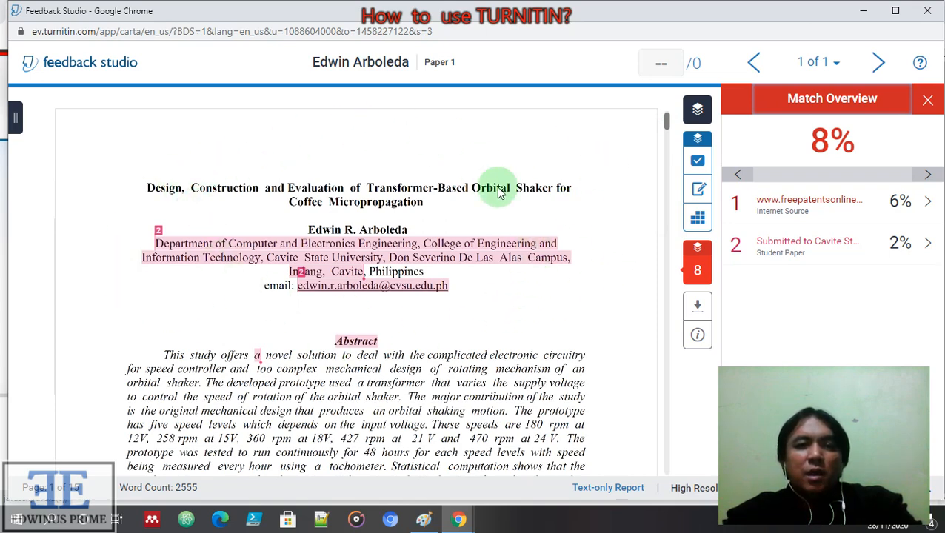
scroll(361, 274, down, 4)
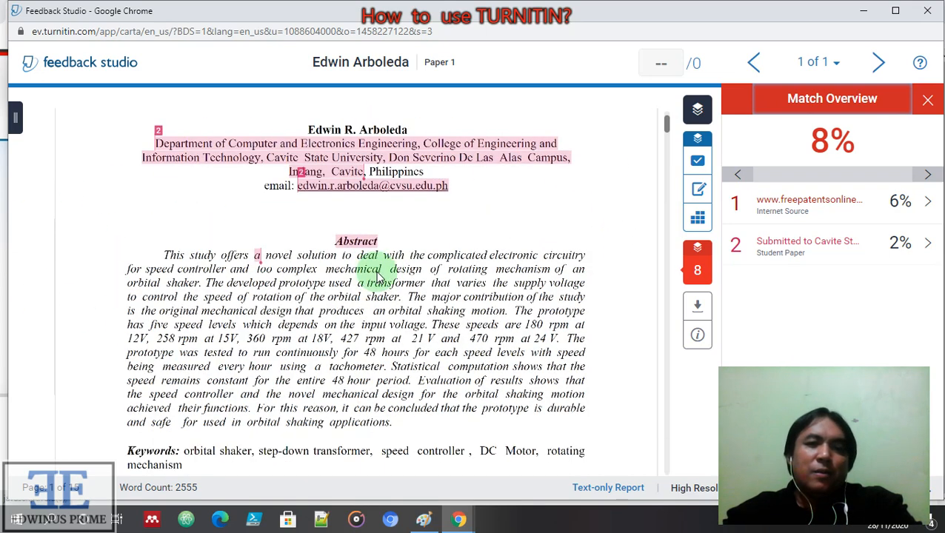
scroll(395, 274, up, 4)
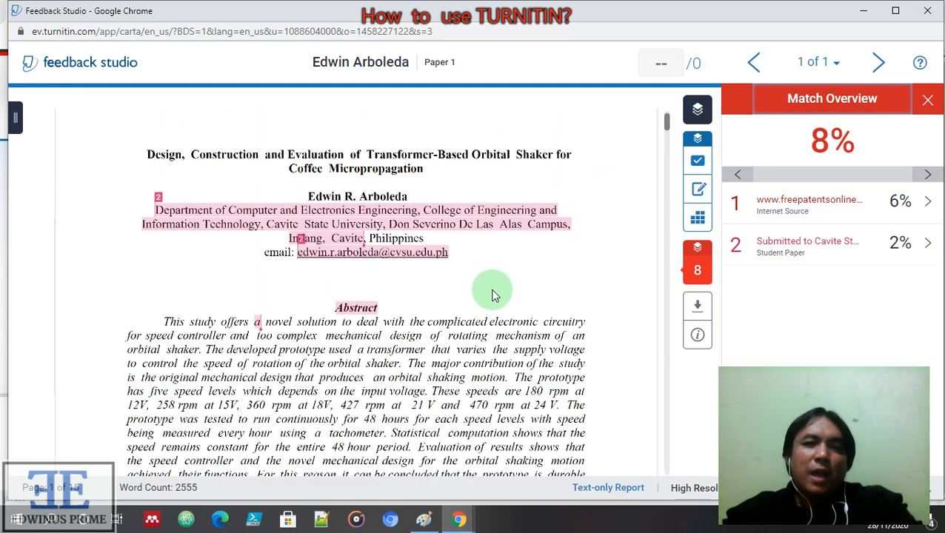
scroll(494, 294, down, 5)
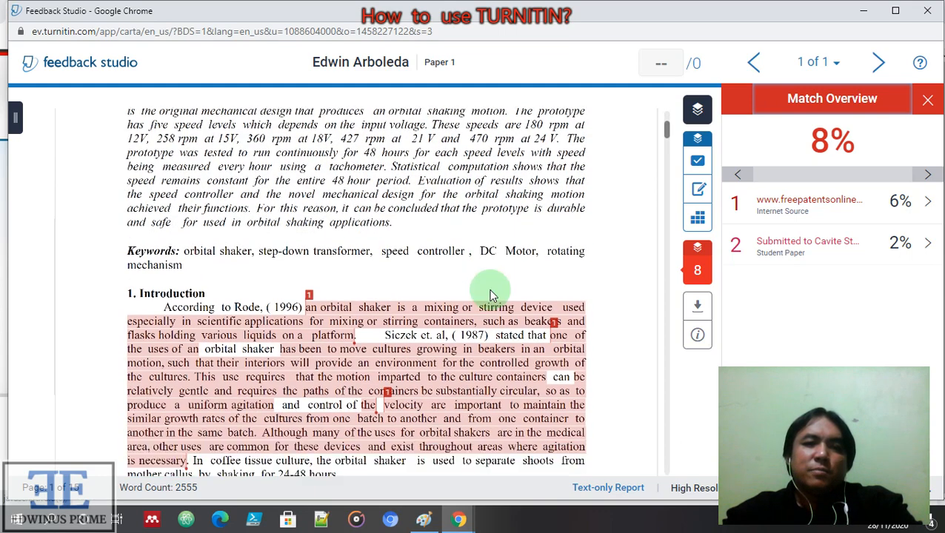
scroll(489, 296, down, 1)
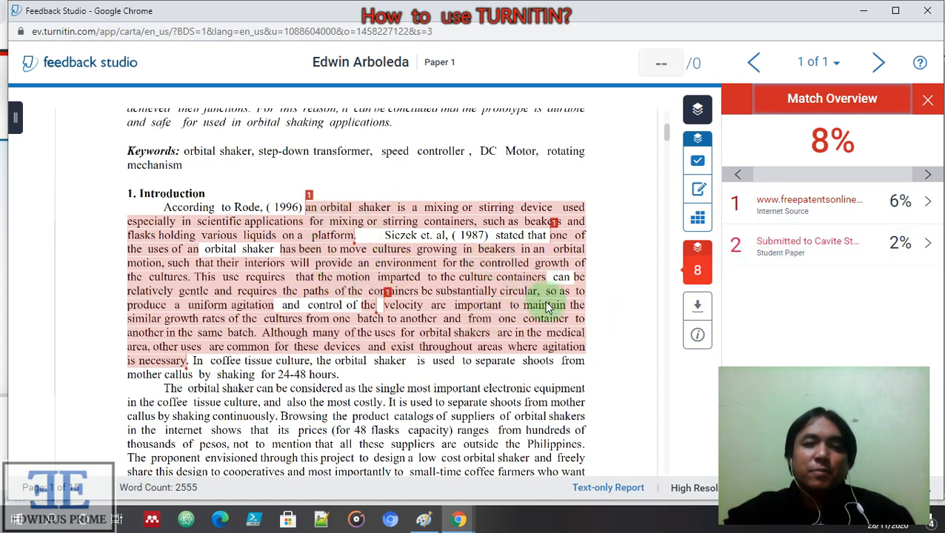
scroll(547, 306, down, 5)
scroll(546, 313, up, 5)
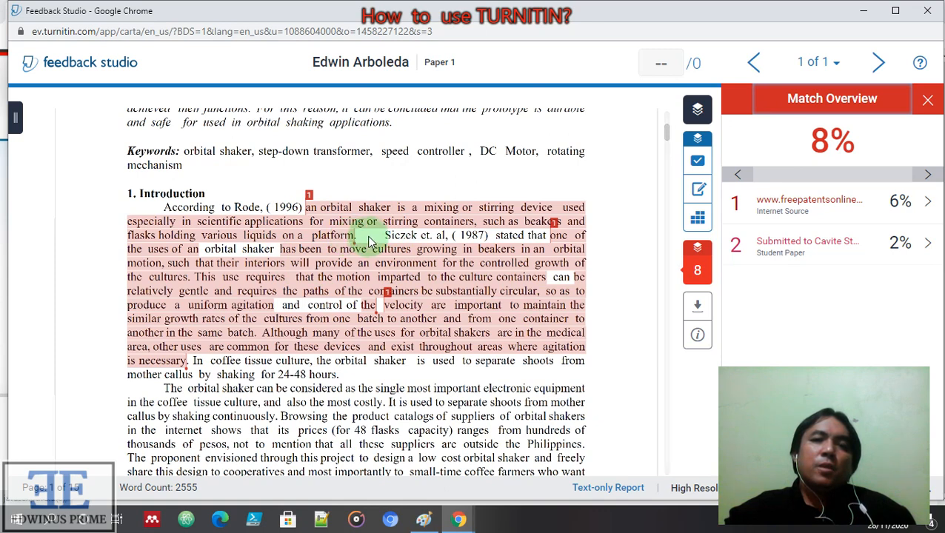
scroll(377, 244, down, 1)
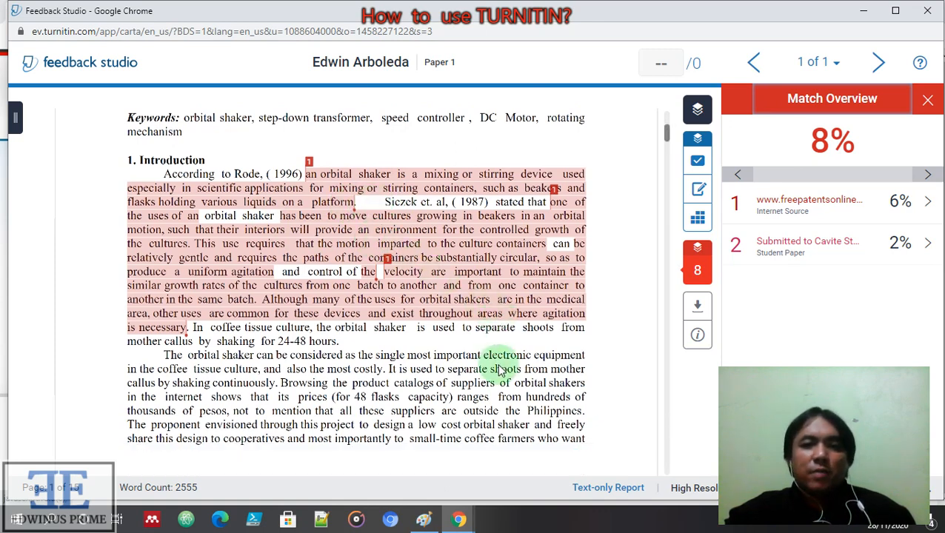
scroll(493, 367, down, 4)
scroll(493, 364, up, 12)
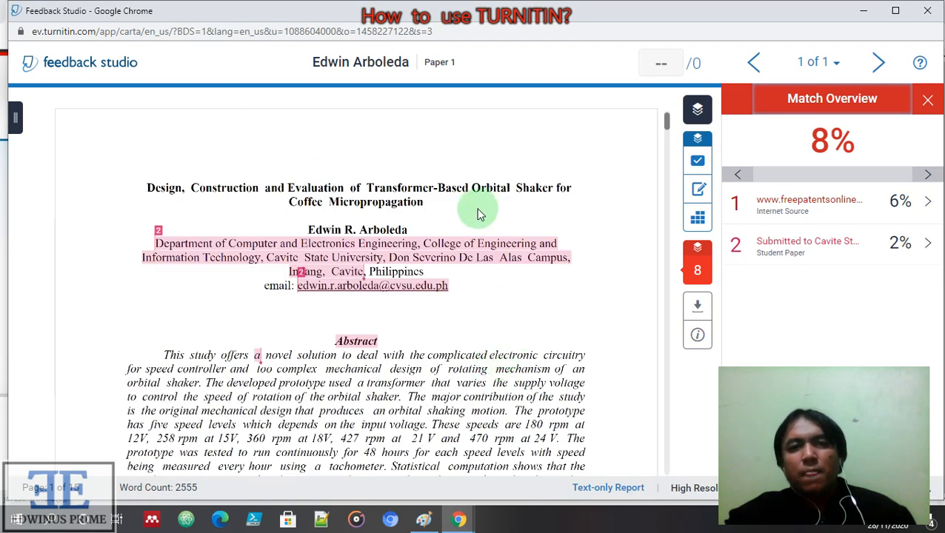
scroll(590, 271, down, 3)
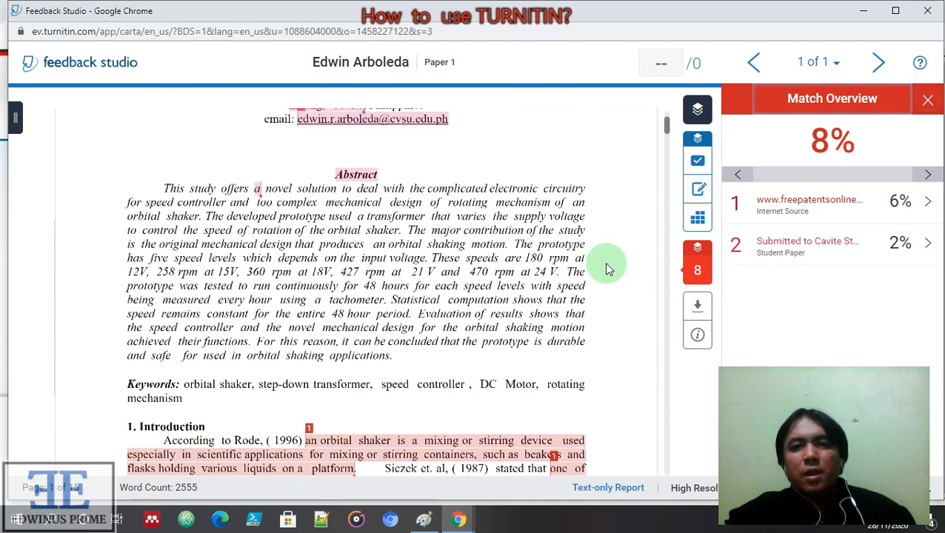
scroll(605, 266, down, 15)
scroll(583, 387, down, 7)
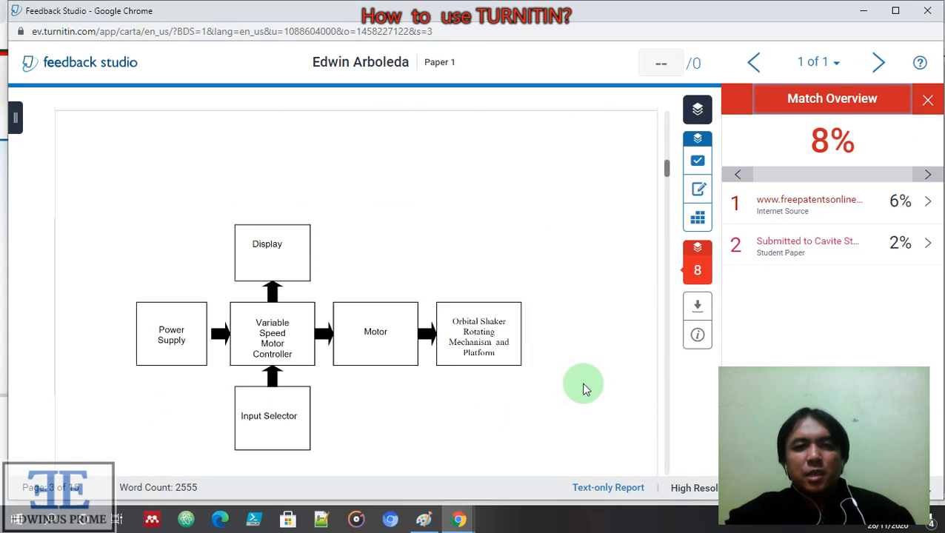
Finish scrolling through the paper and close the Match Overview panel
drag(670, 185, 671, 317)
scroll(559, 318, down, 3)
scroll(560, 320, down, 20)
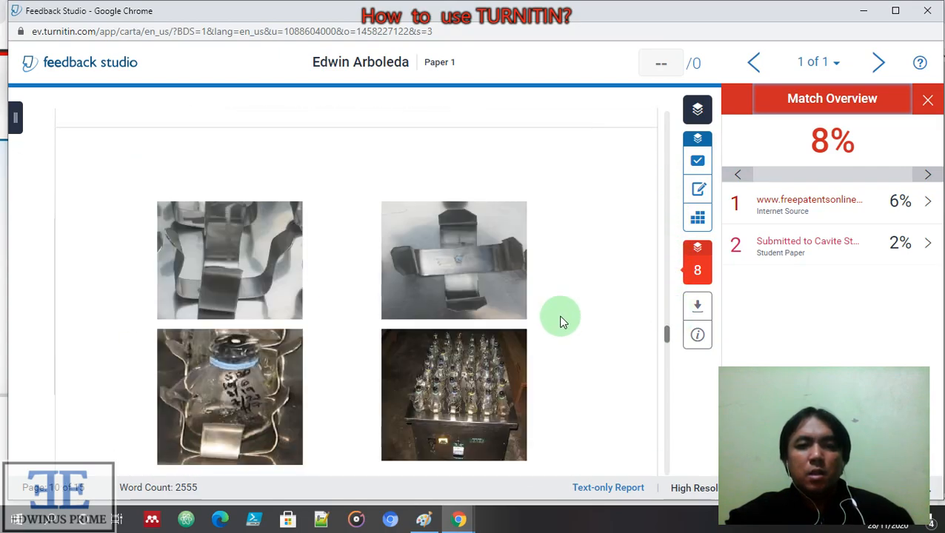
scroll(569, 319, down, 20)
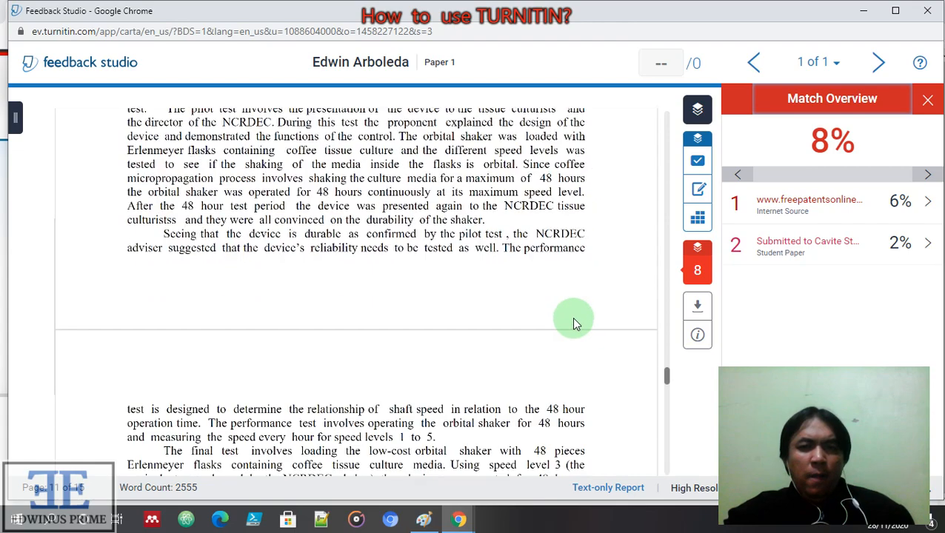
scroll(576, 322, down, 20)
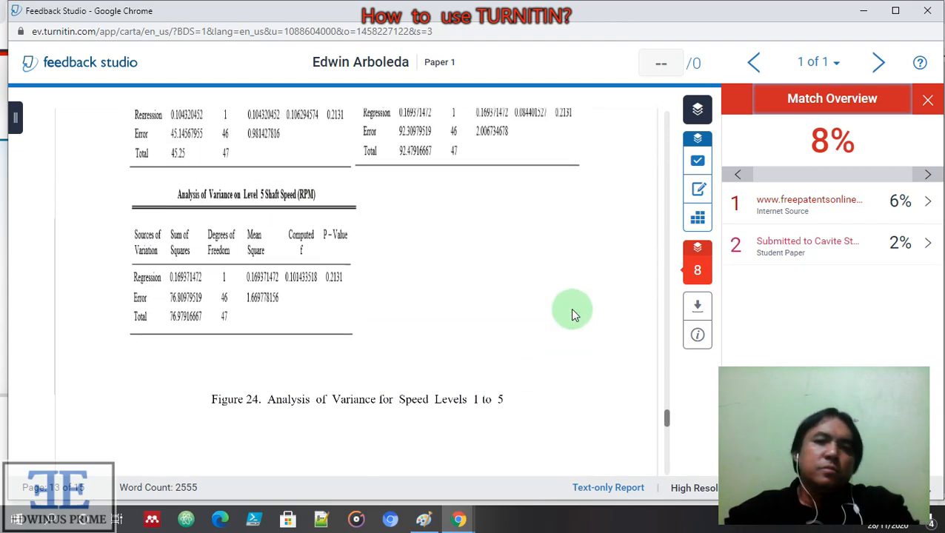
scroll(576, 315, down, 3)
scroll(576, 313, up, 10)
scroll(565, 244, up, 5)
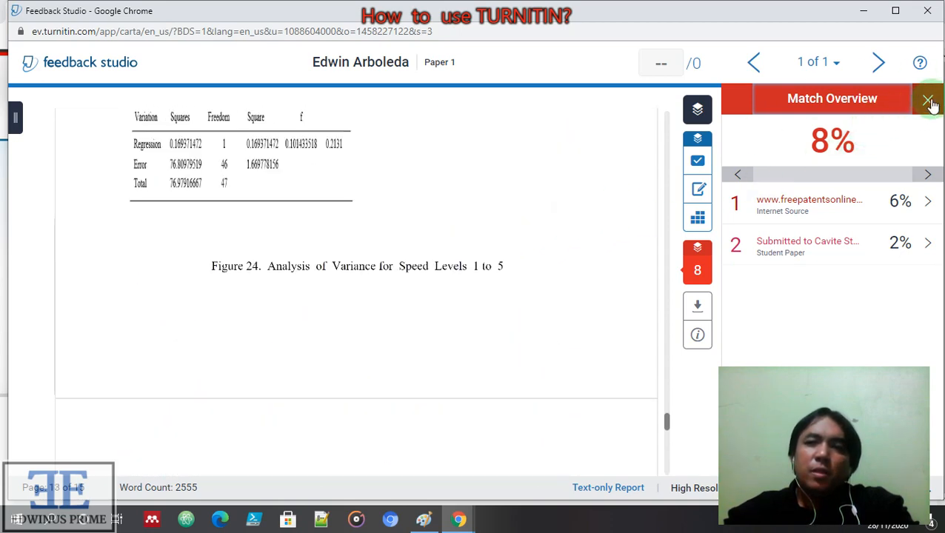
click(929, 102)
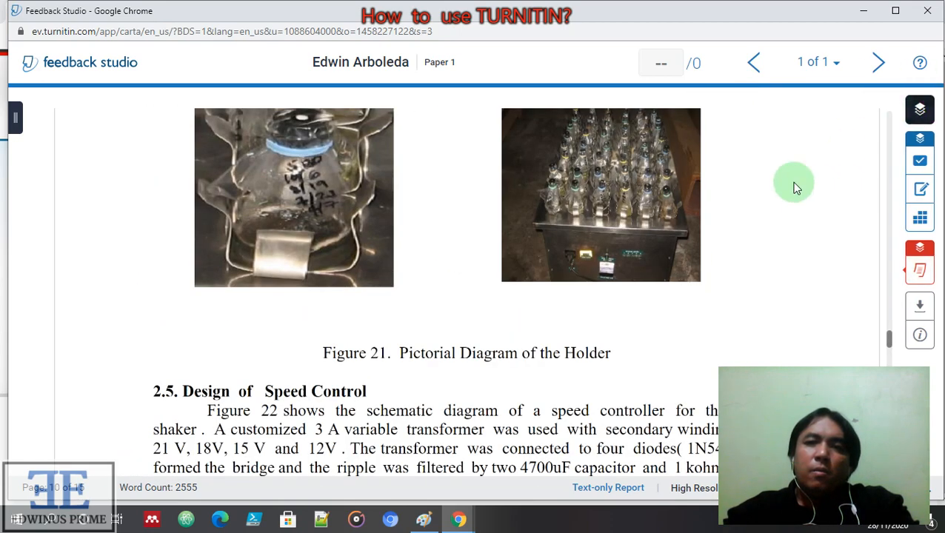
click(921, 189)
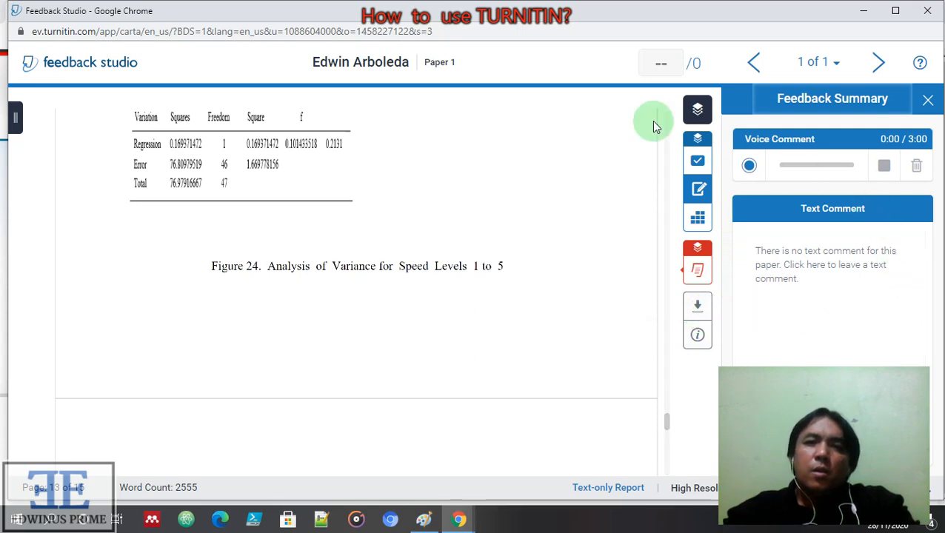
scroll(643, 242, up, 6)
scroll(659, 303, up, 3)
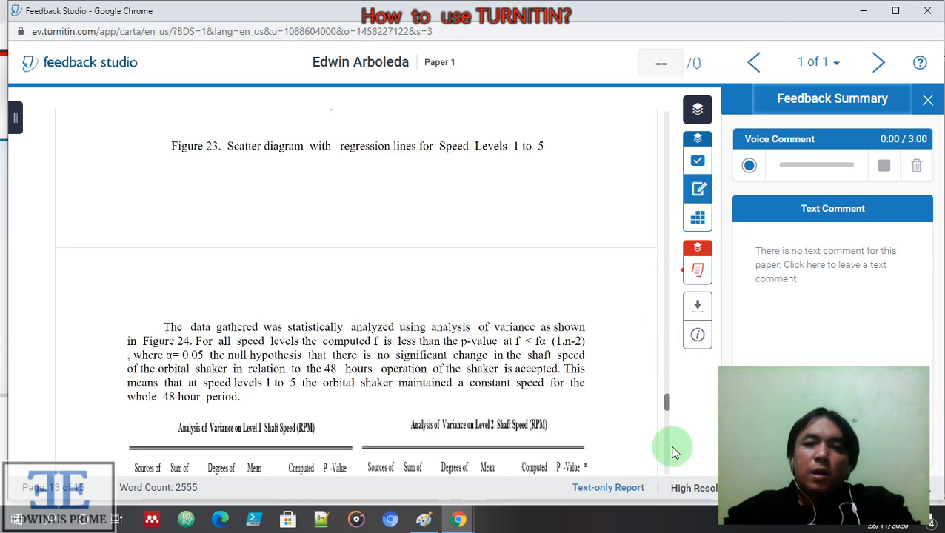
drag(666, 406, 657, 117)
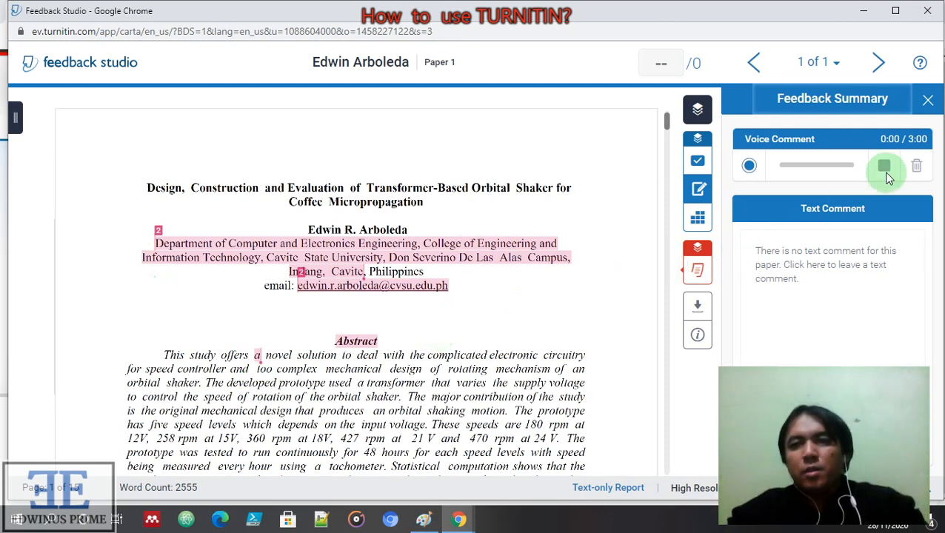
click(927, 98)
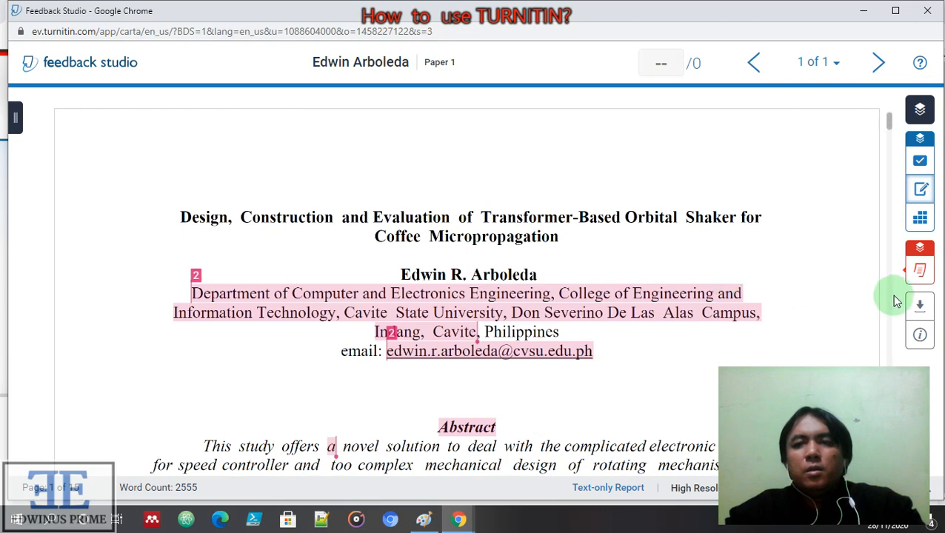
mouse_move(922, 271)
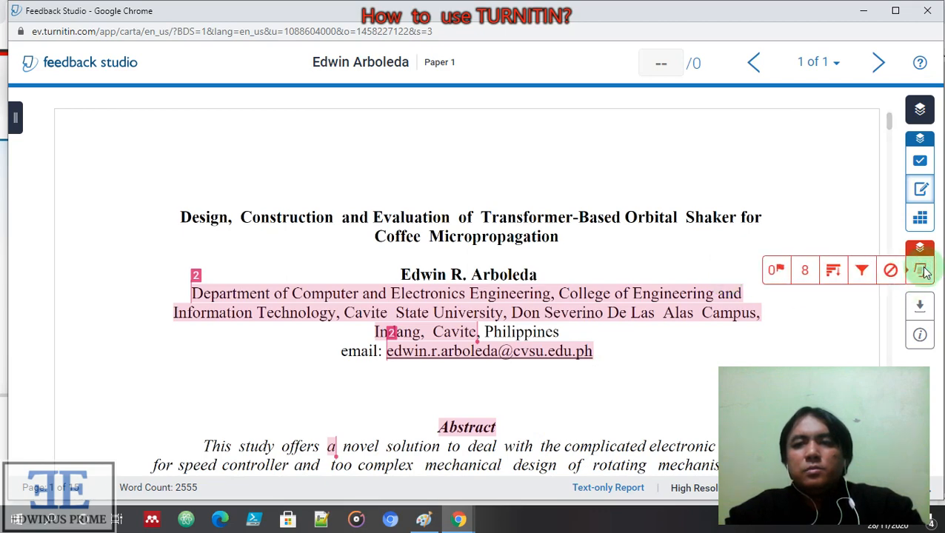
click(809, 274)
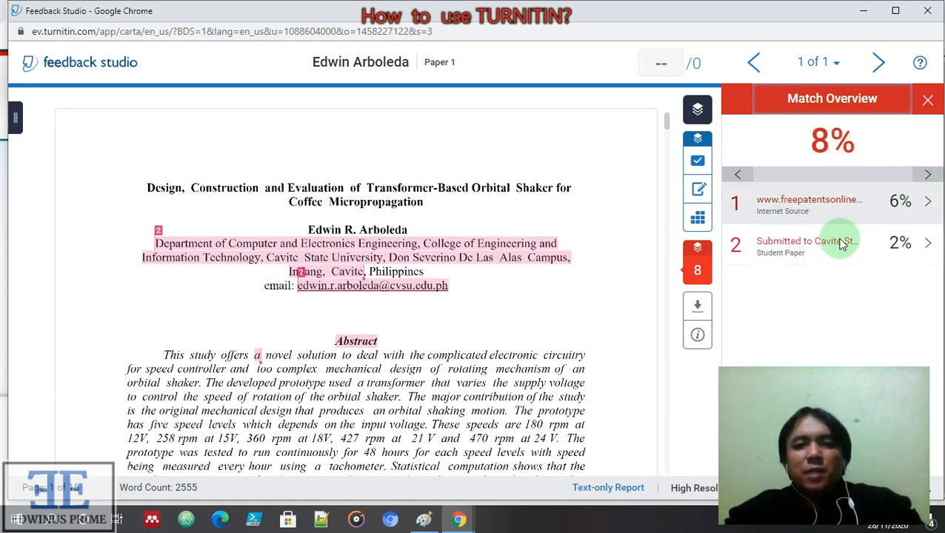
scroll(551, 332, down, 8)
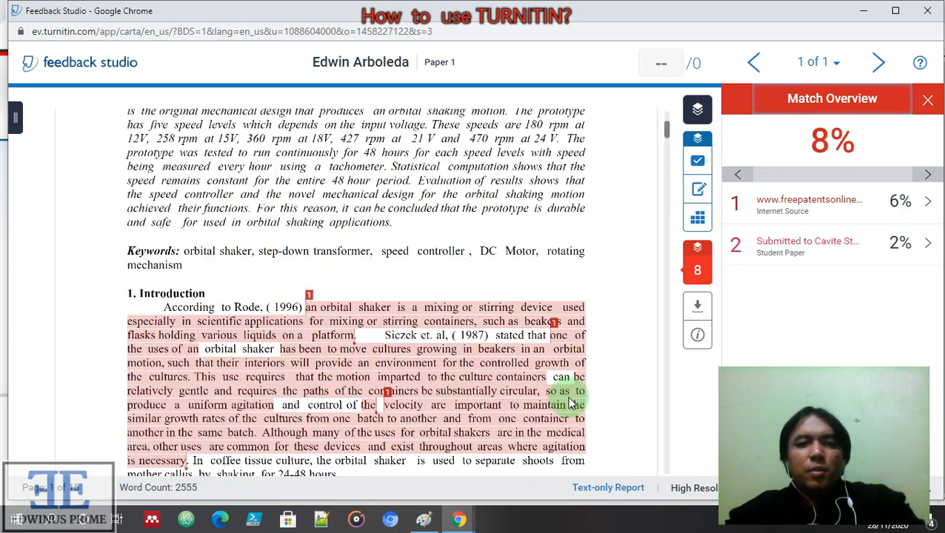
scroll(572, 412, down, 10)
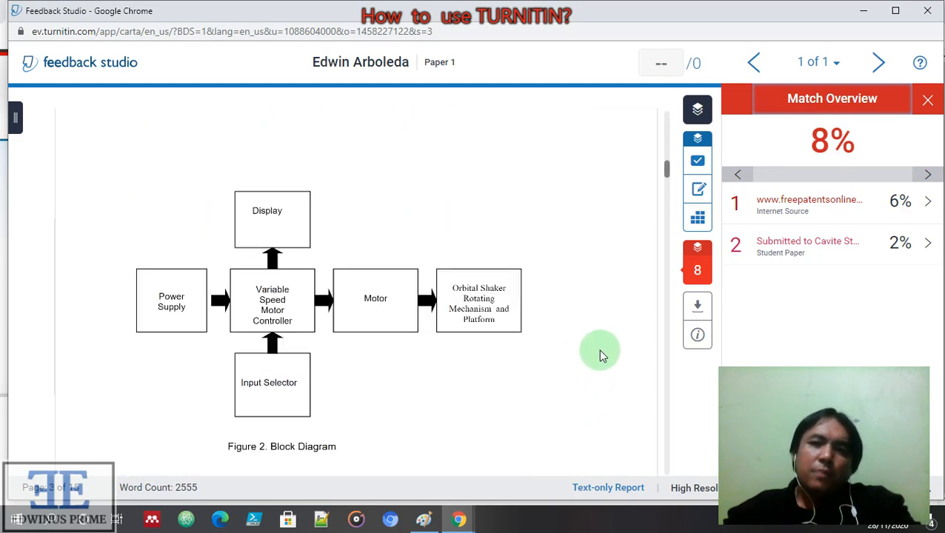
scroll(615, 374, down, 1)
scroll(619, 375, up, 2)
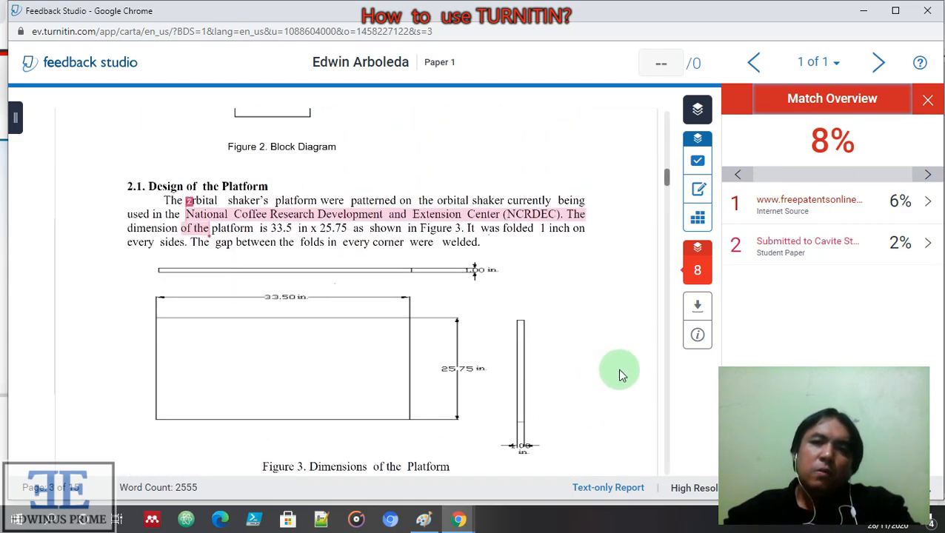
scroll(621, 376, up, 6)
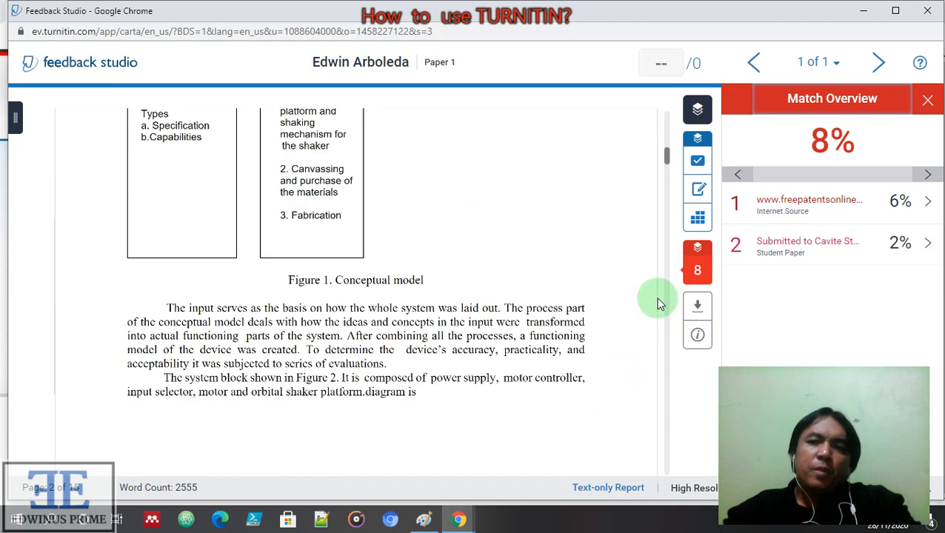
click(928, 102)
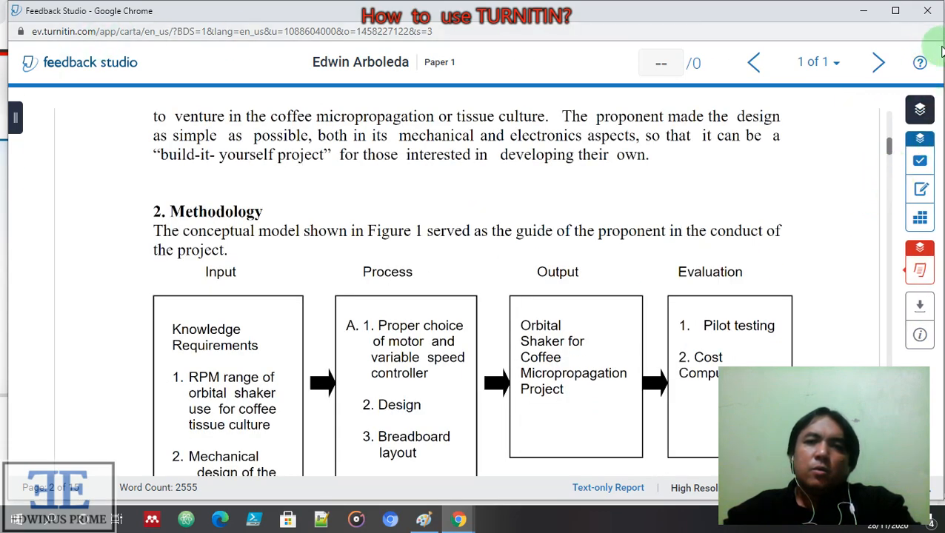
Close Feedback Studio and delete Paper 1's submission from the inbox, confirming with OK
click(929, 12)
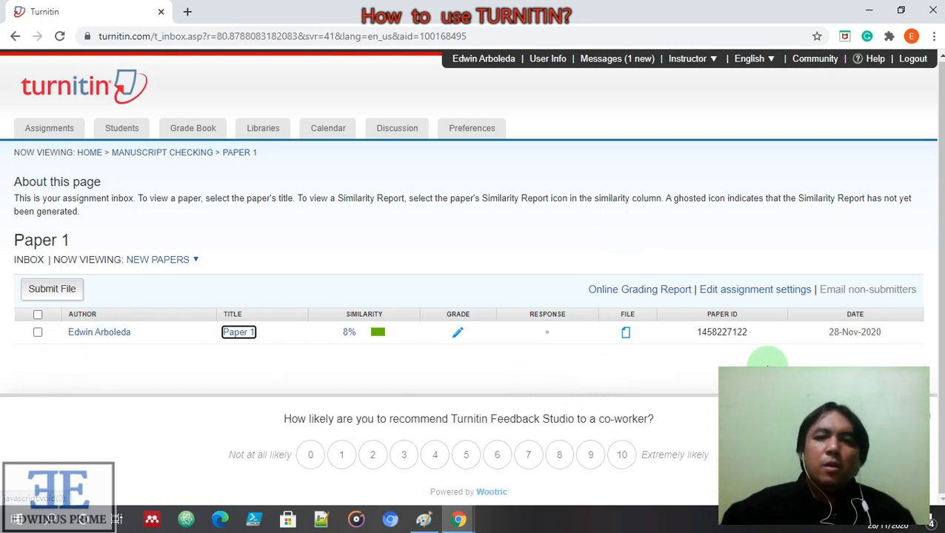
click(38, 334)
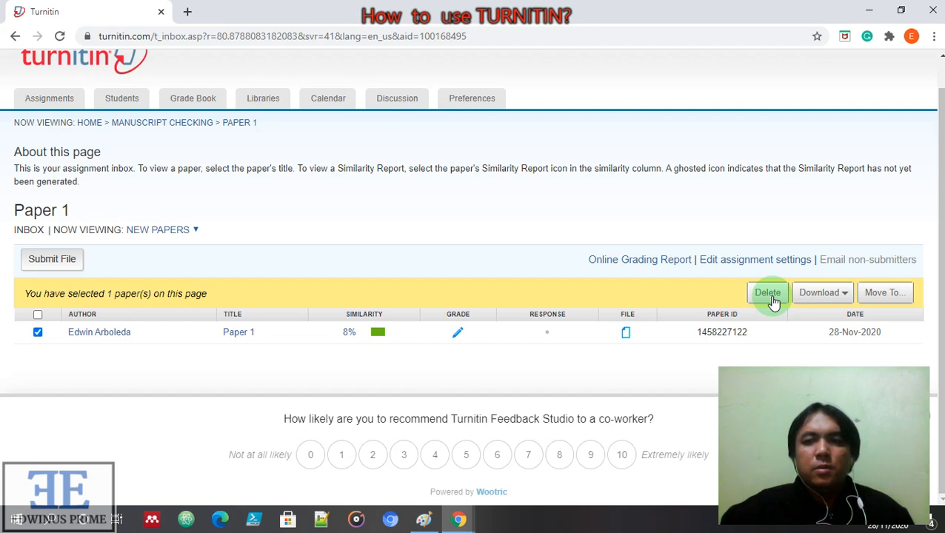
click(768, 293)
click(541, 154)
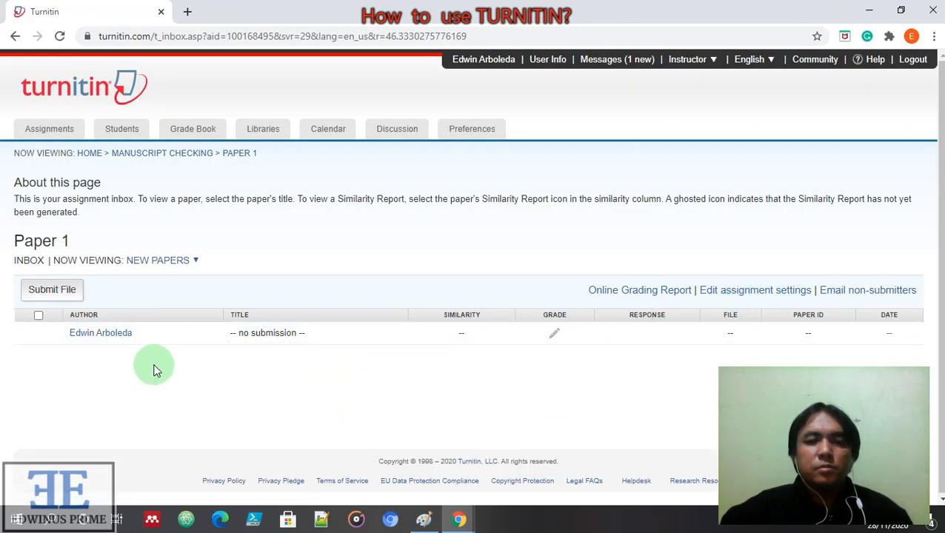
Delete the Manuscript Checking class from the instructor homepage, confirm removal, then close the browser
click(89, 153)
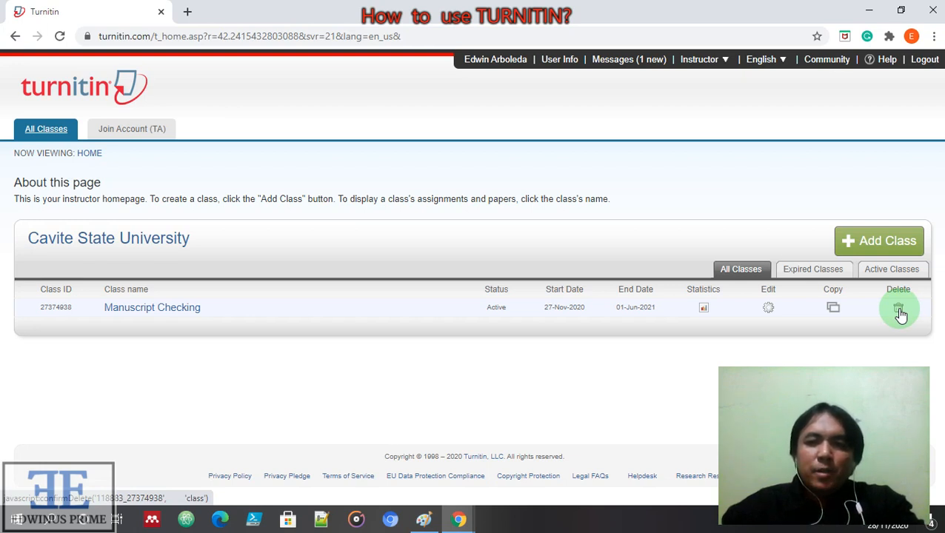
click(897, 309)
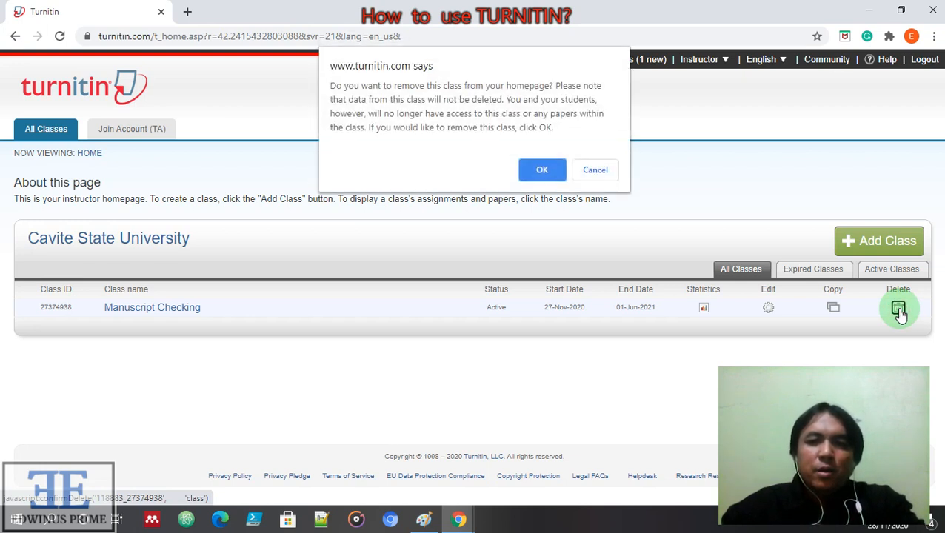
click(544, 171)
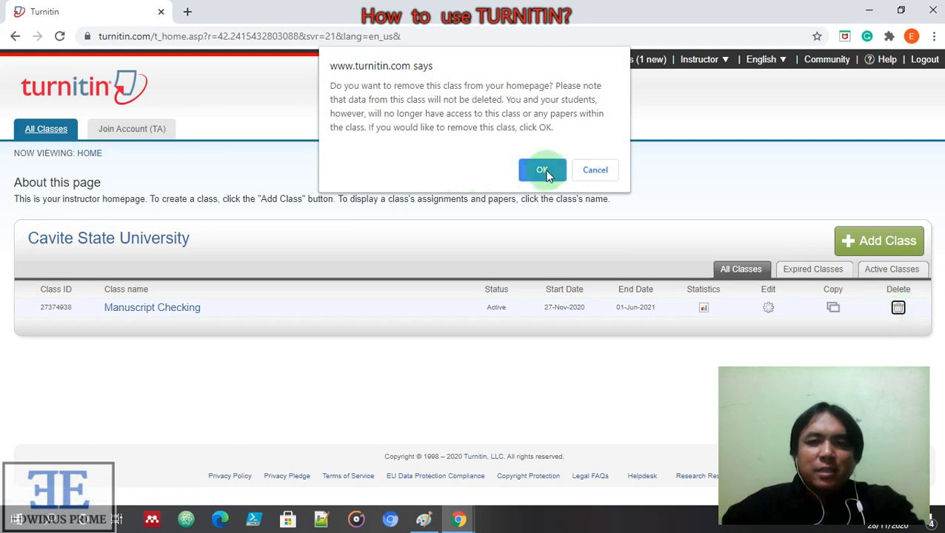
click(898, 309)
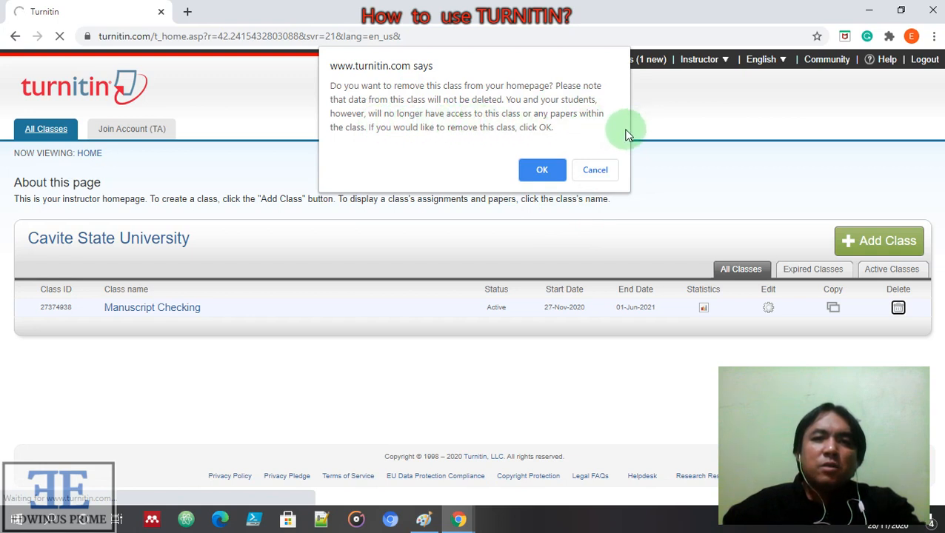
click(540, 171)
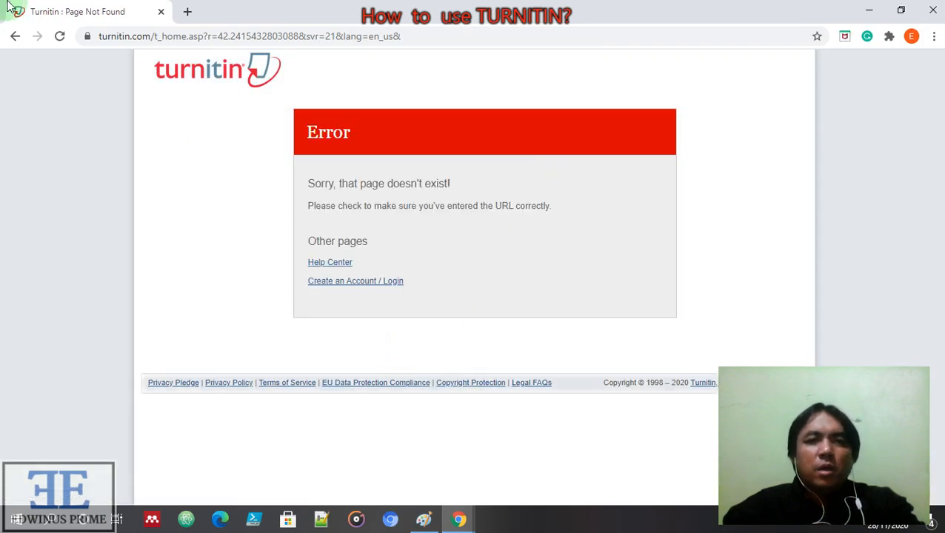
click(161, 12)
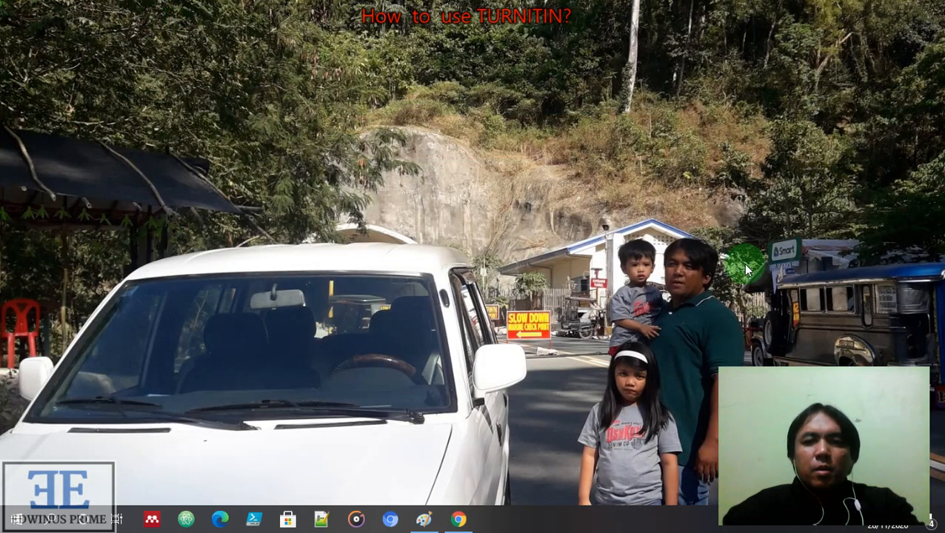